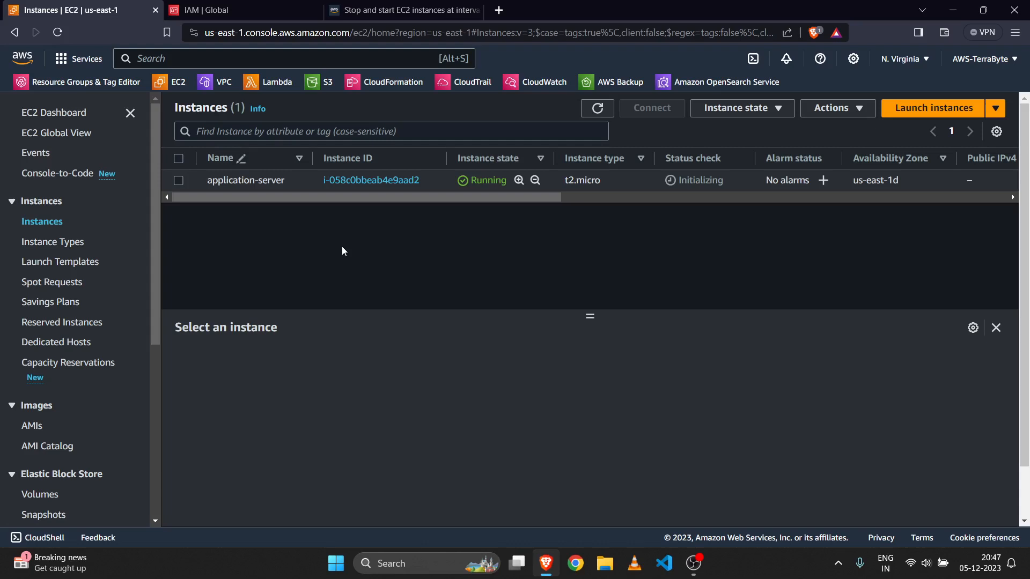
- Open the AWS re:Post article on stopping and starting EC2 instances with Lambda and read its short description and listed procedure
key("alt+Tab")
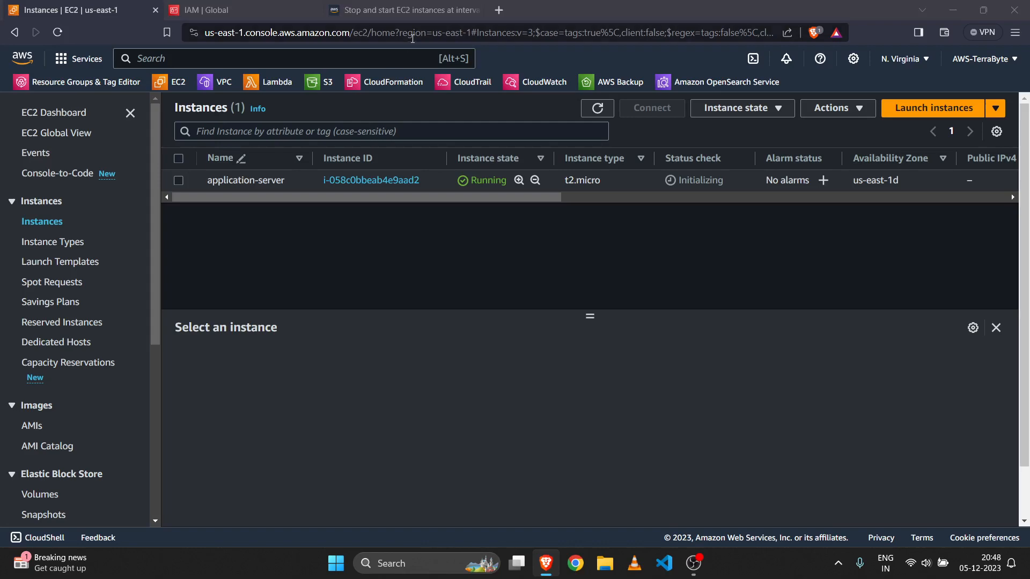
left_click(406, 15)
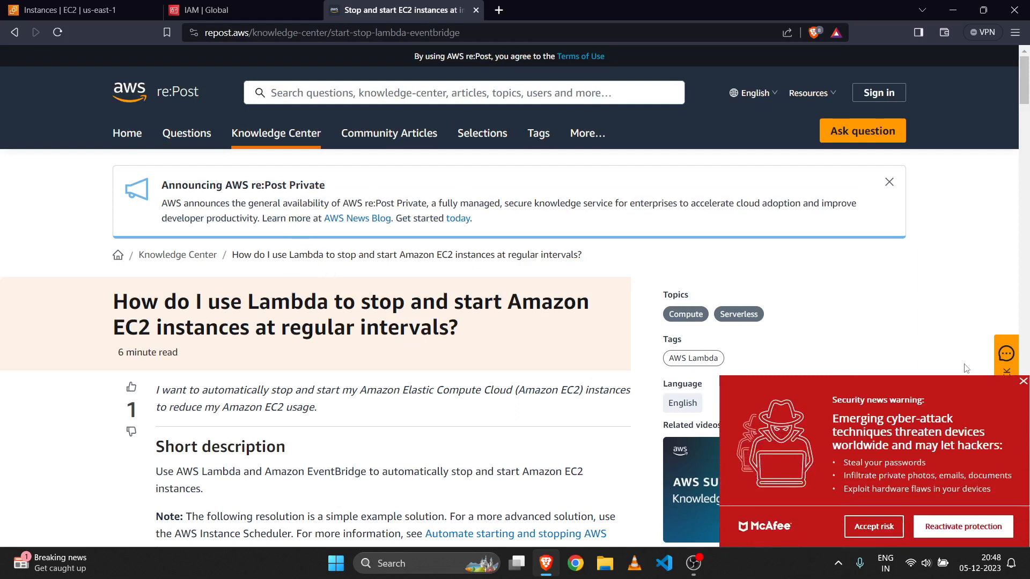
left_click(1024, 381)
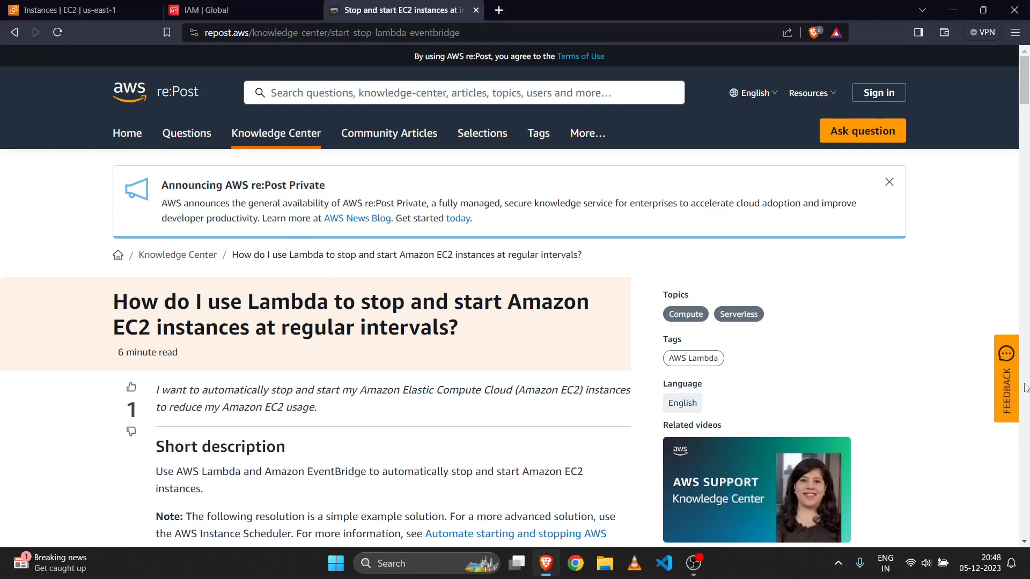
scroll(913, 384, "down", 1)
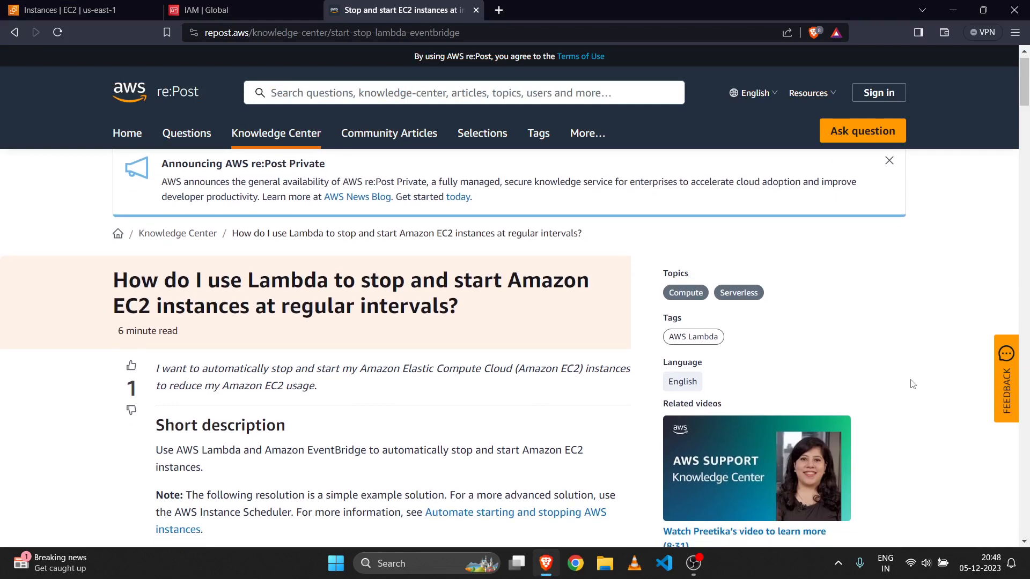
scroll(912, 384, "down", 1)
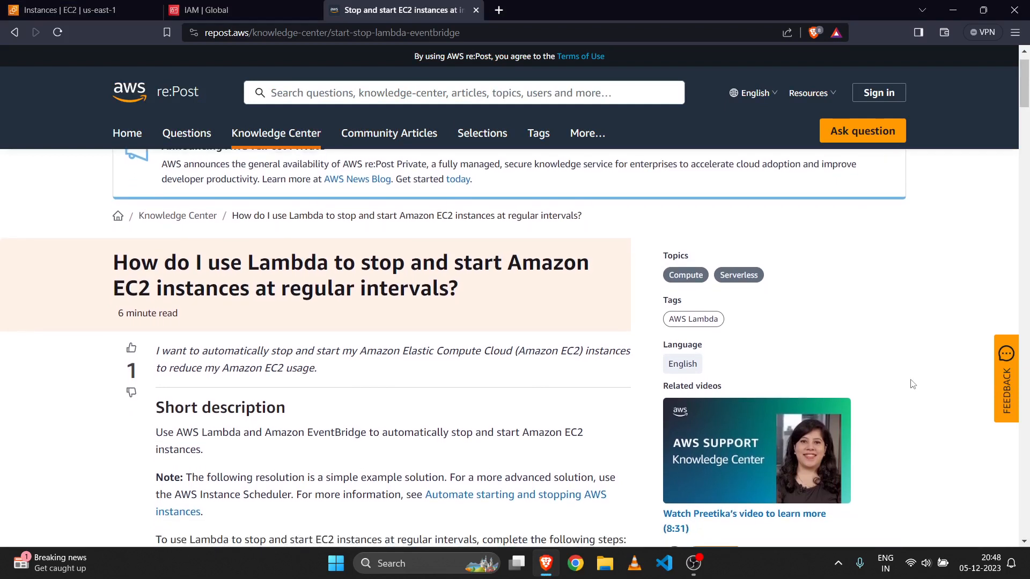
scroll(912, 384, "down", 1)
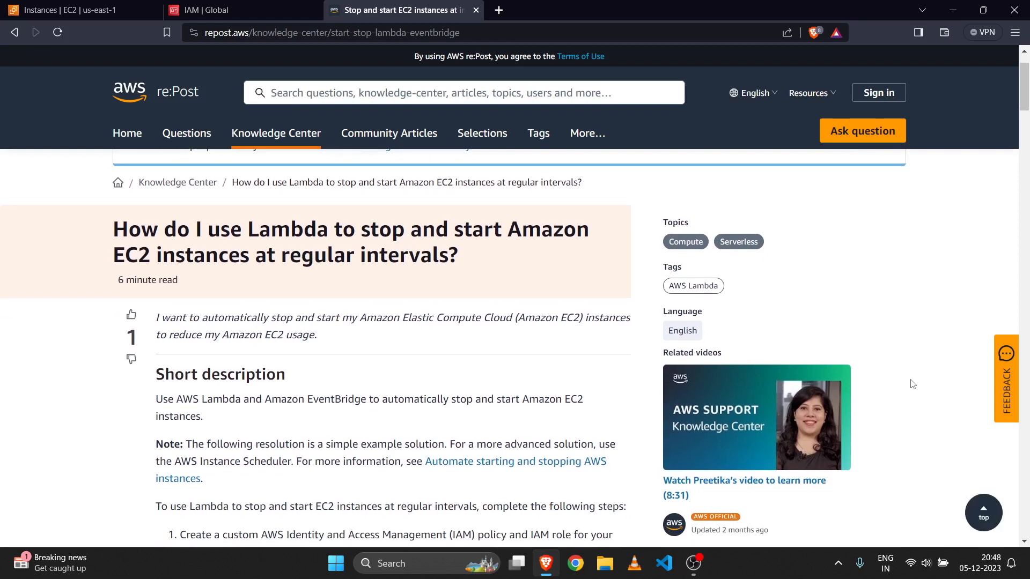
scroll(849, 343, "down", 2)
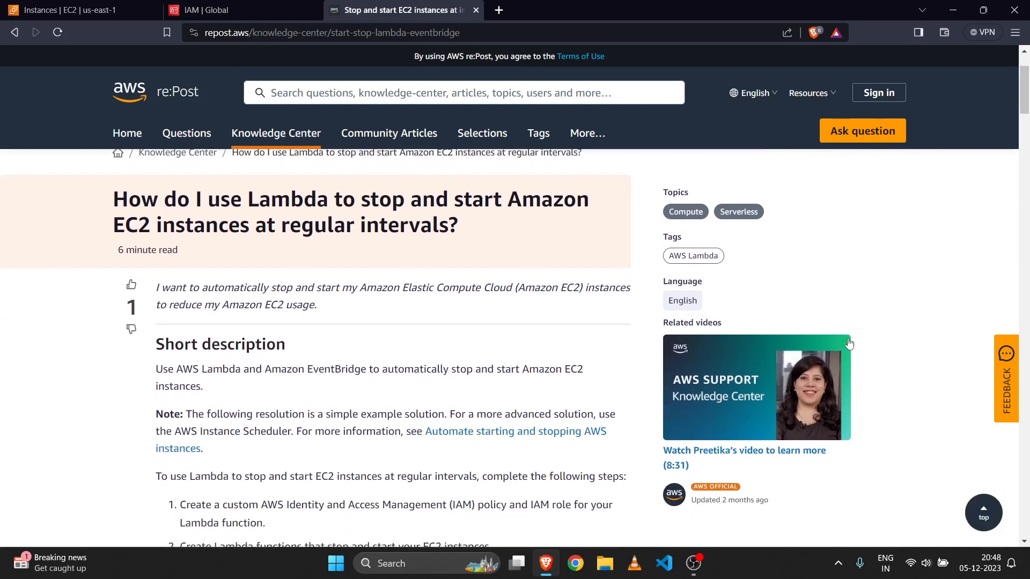
scroll(849, 344, "down", 2)
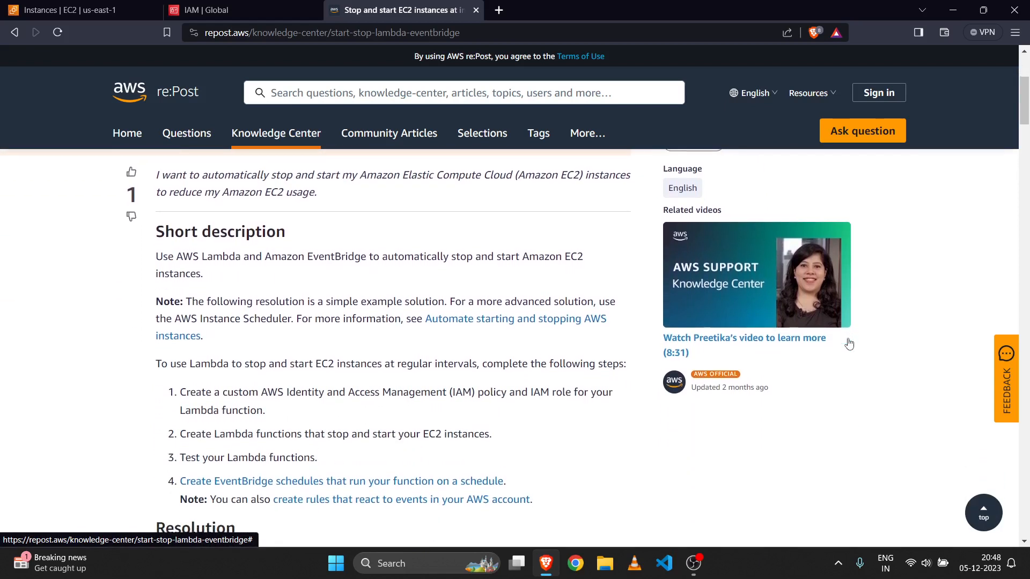
scroll(248, 355, "down", 1)
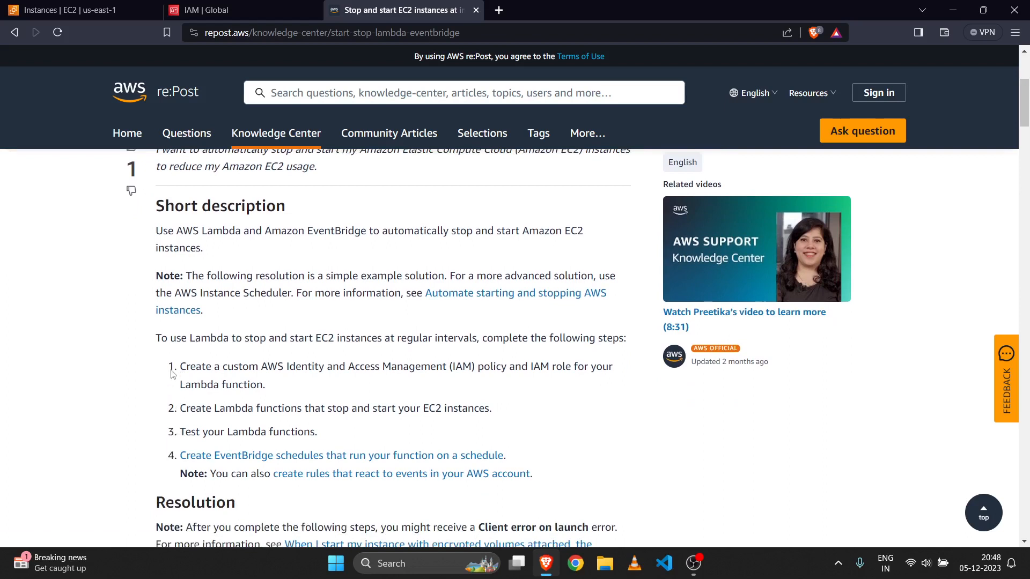
scroll(172, 374, "down", 1)
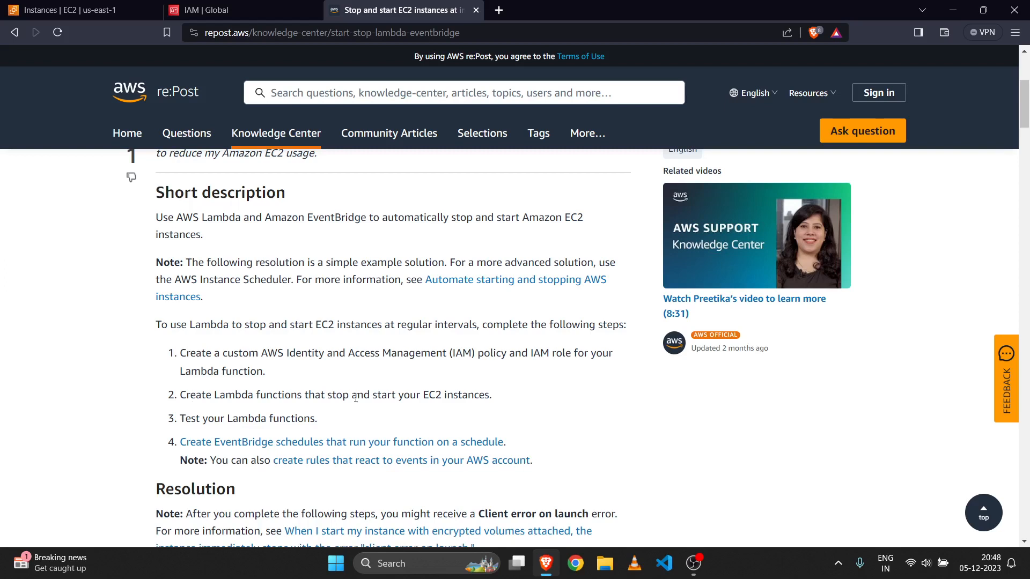
scroll(356, 398, "down", 1)
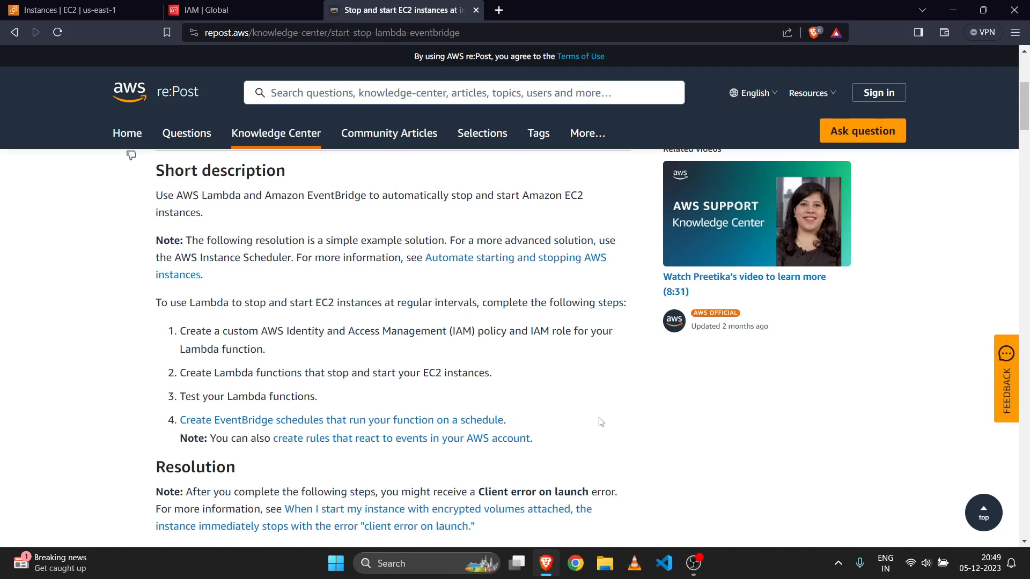
- Examine the article's Resolution section on creating an IAM policy and IAM role for the Lambda function
scroll(600, 422, "down", 2)
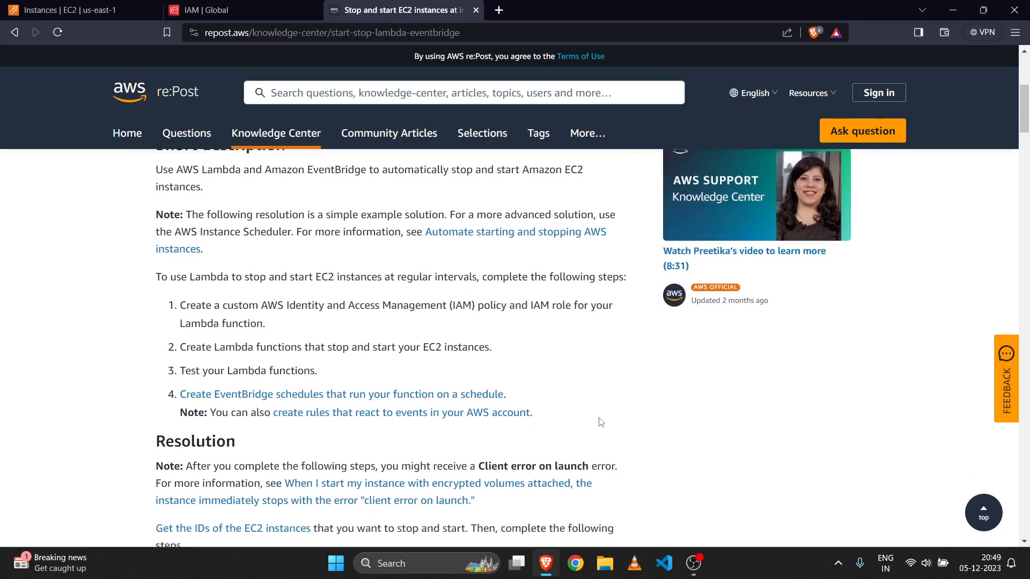
scroll(600, 417, "down", 4)
scroll(598, 421, "down", 1)
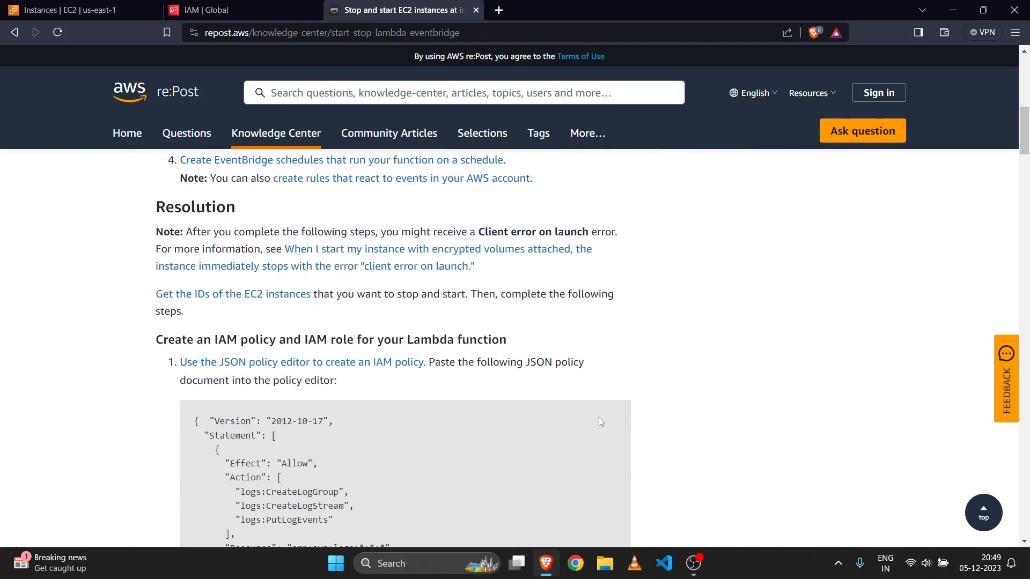
left_click_drag(158, 339, 511, 339)
left_click(520, 339)
scroll(708, 312, "down", 1)
scroll(709, 312, "down", 2)
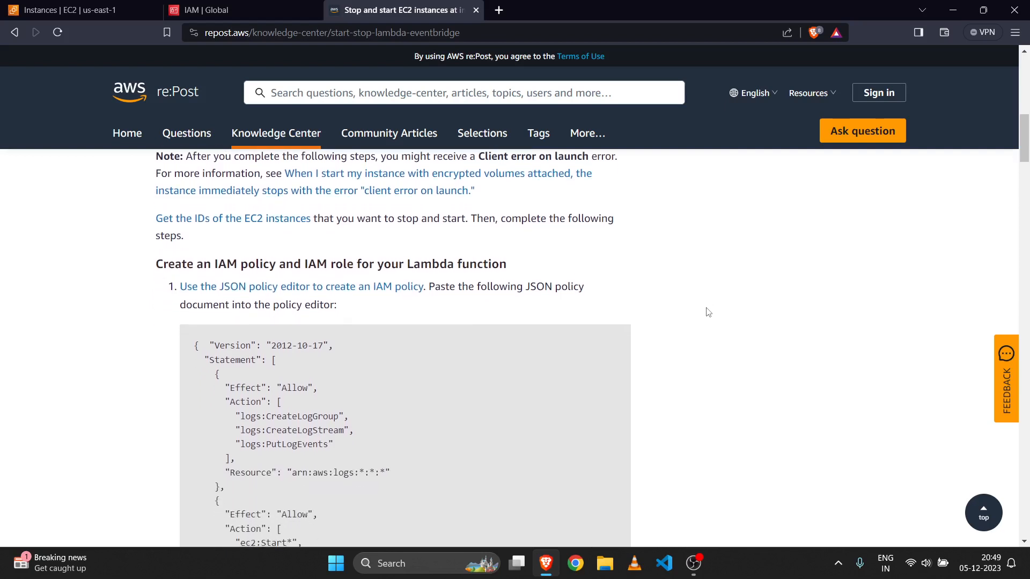
scroll(708, 312, "down", 2)
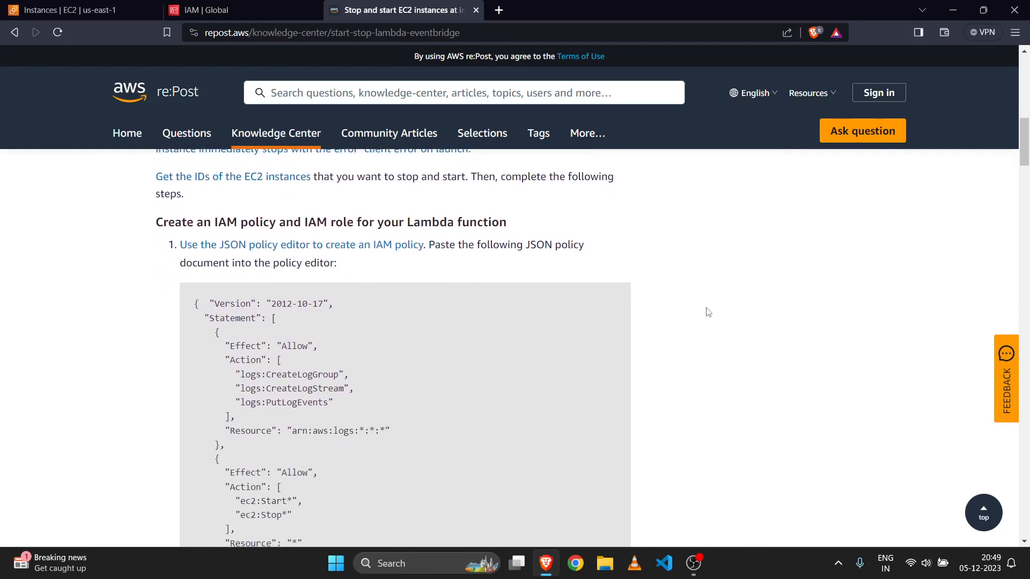
scroll(708, 312, "down", 1)
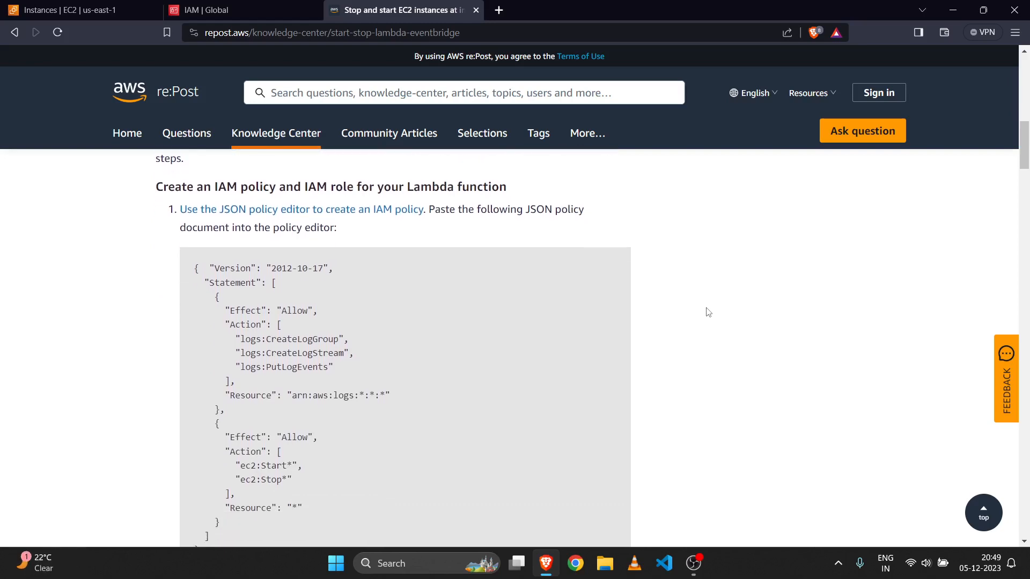
scroll(367, 300, "down", 1)
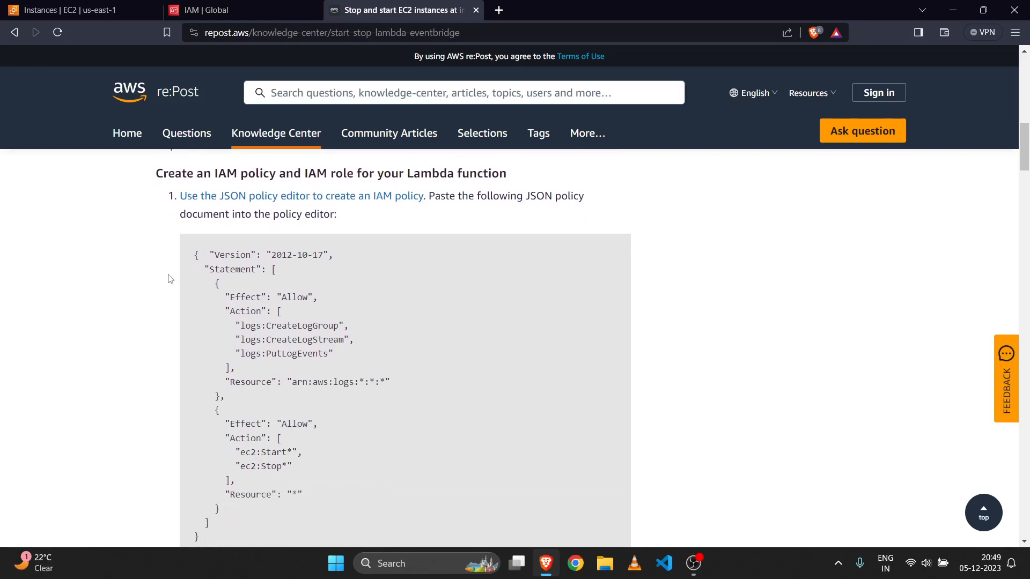
- Start creating a new policy in the IAM console
left_click(244, 10)
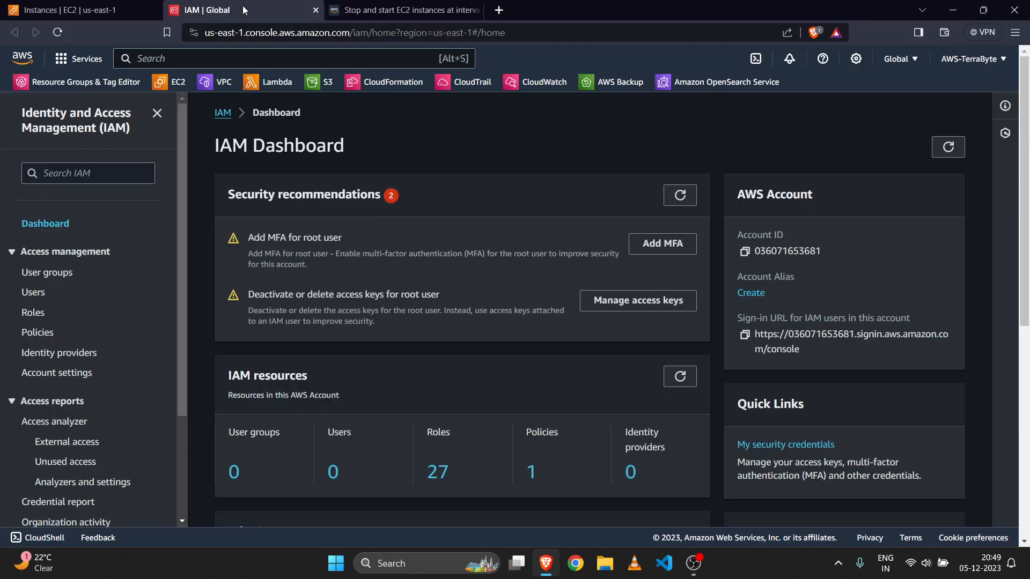
left_click(38, 333)
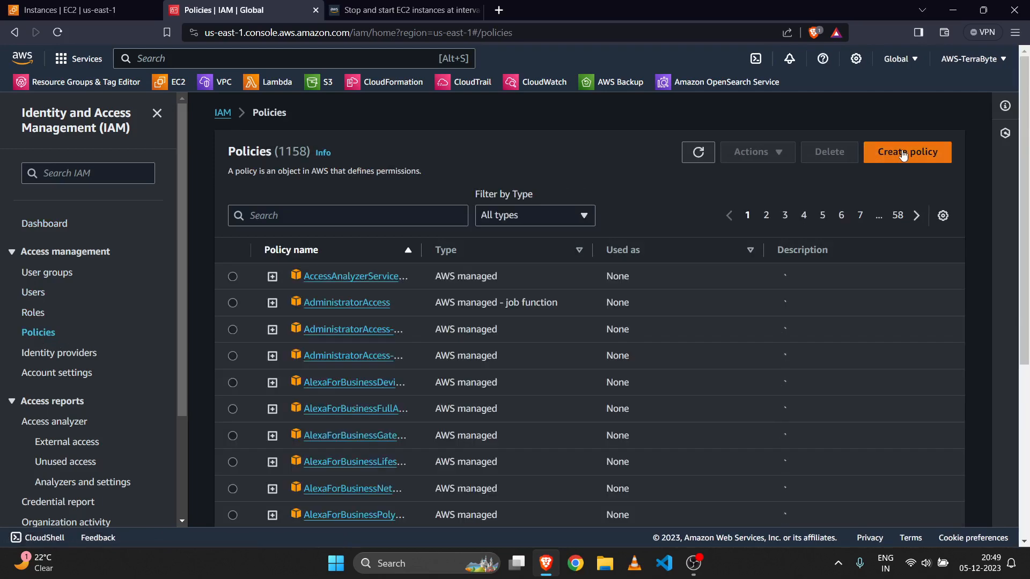
left_click(903, 152)
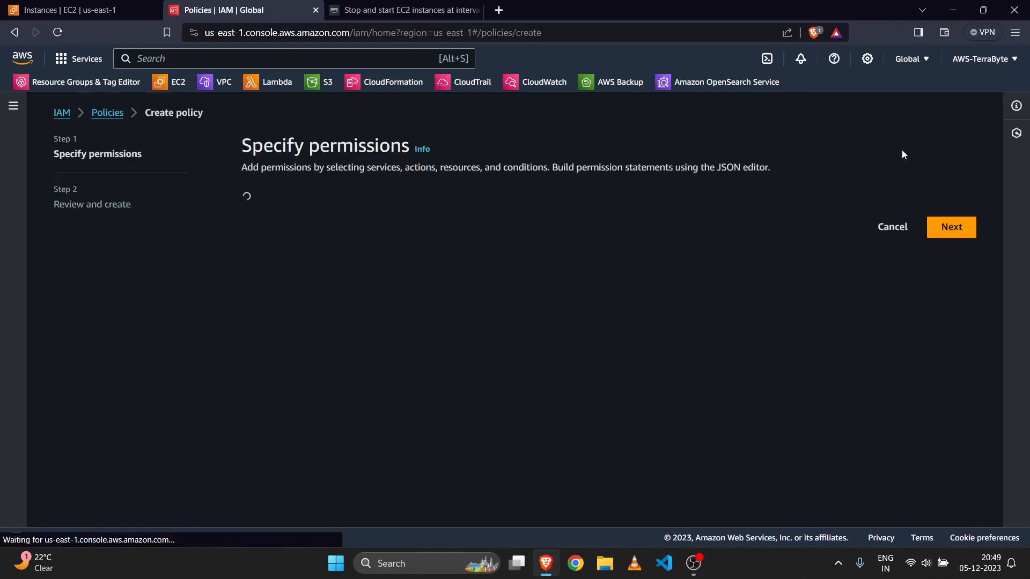
- Copy the complete JSON policy document from the re:Post article
left_click(350, 10)
scroll(216, 266, "down", 1)
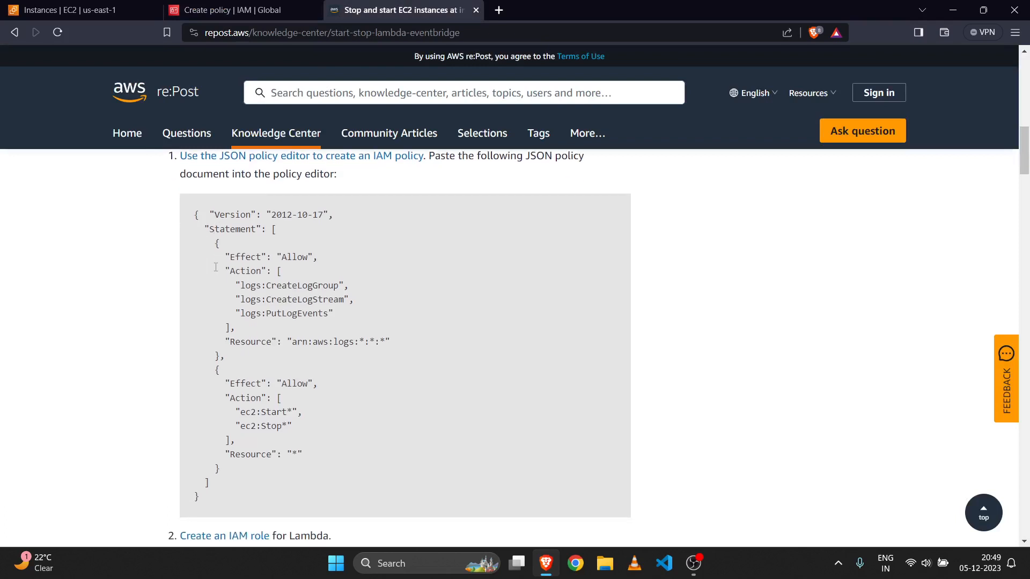
left_click_drag(191, 216, 227, 484)
key("ctrl+c")
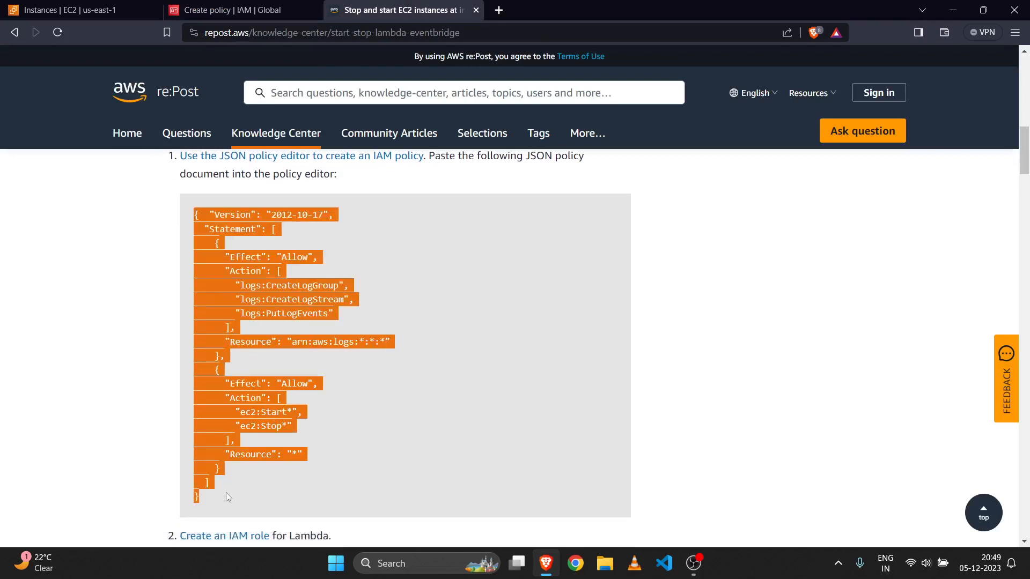
left_click(356, 392)
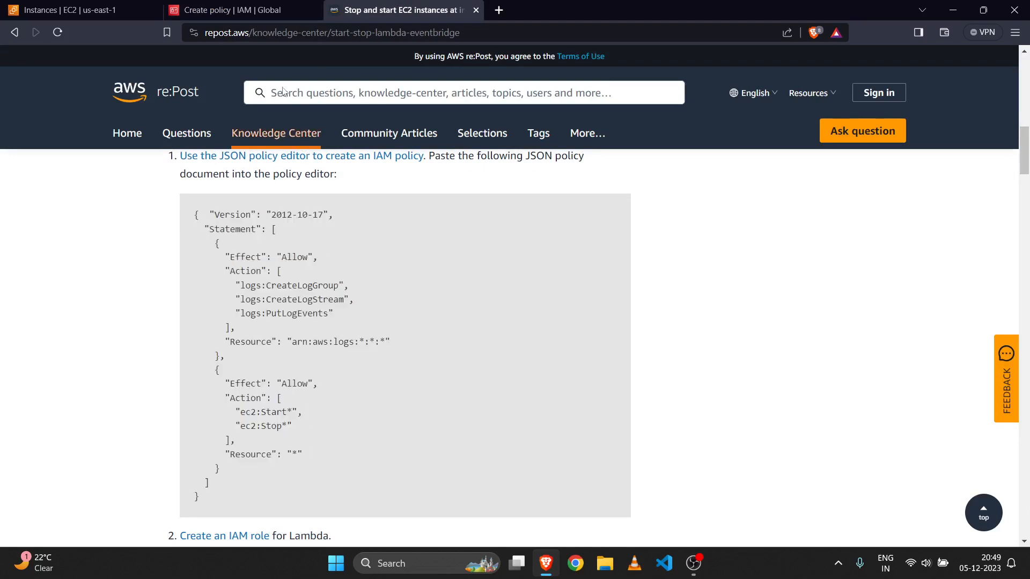
- Switch the new policy's editor to JSON and replace its default content with the copied policy document
left_click(256, 16)
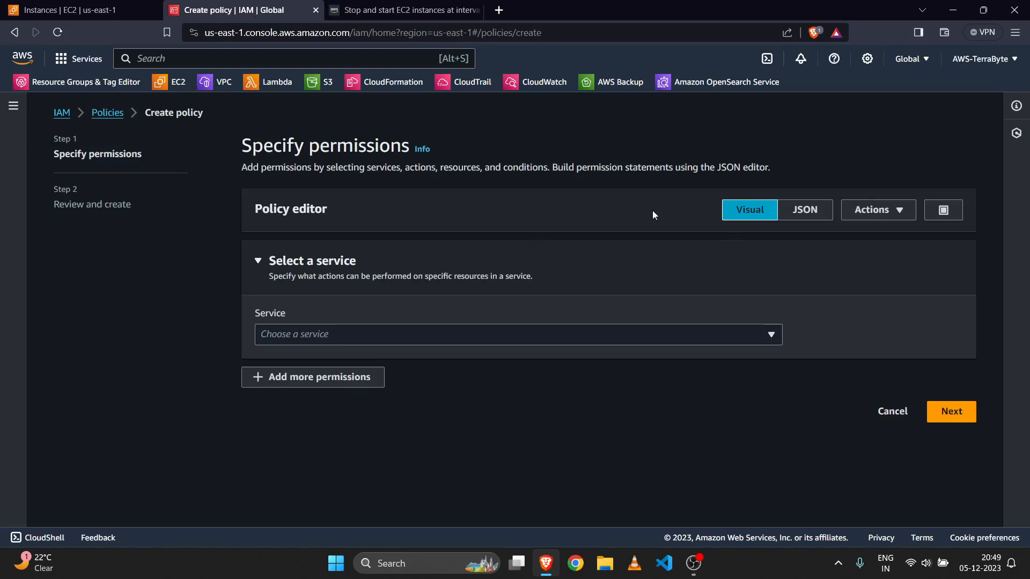
left_click(800, 211)
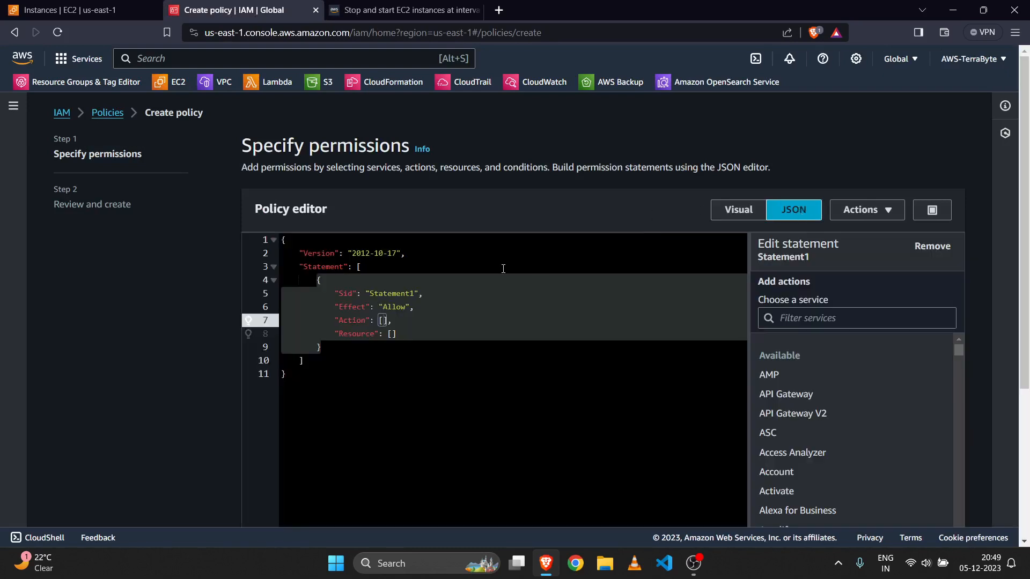
left_click(467, 339)
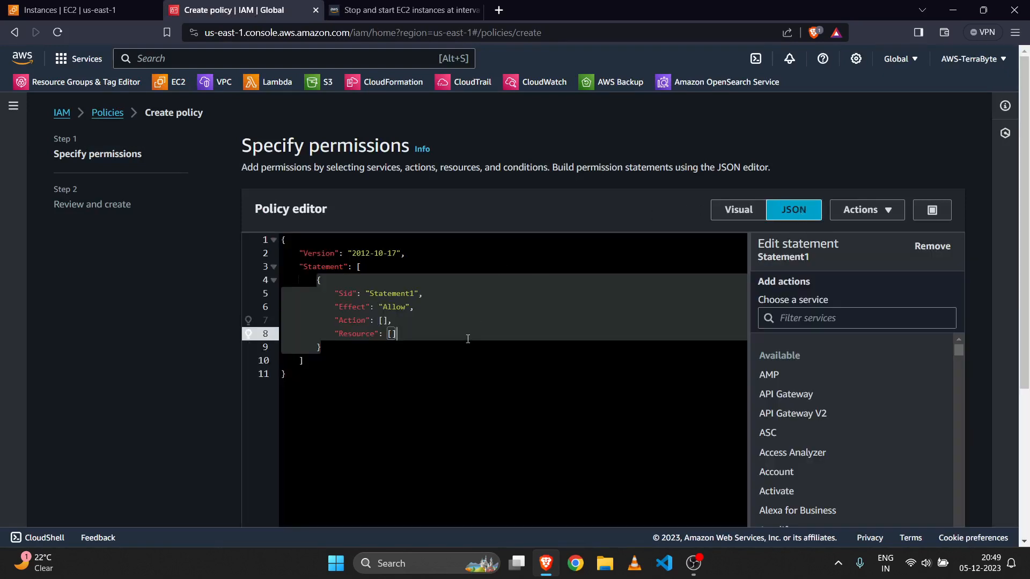
key("ctrl+a")
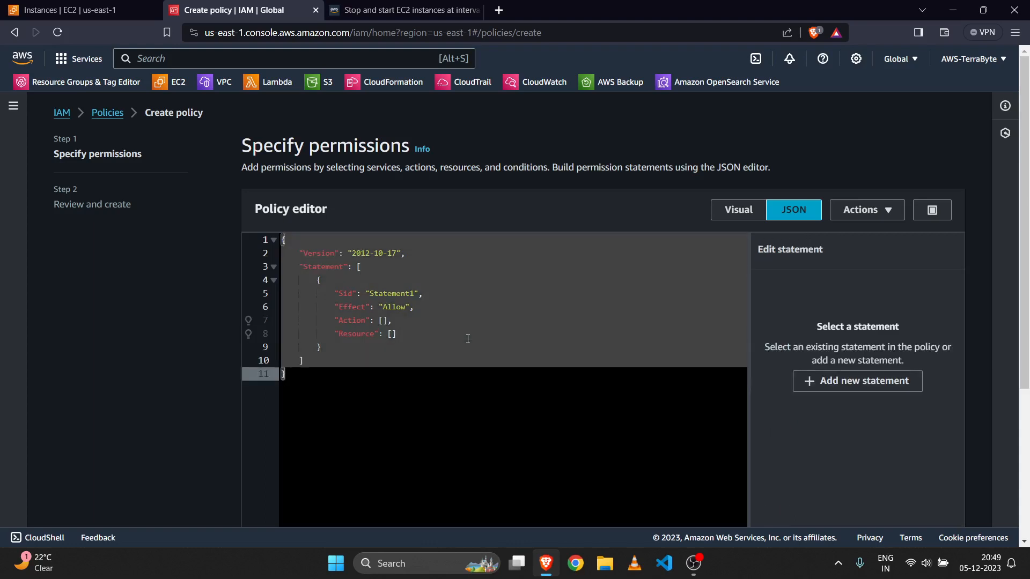
key("ctrl+v")
- Review the policy's CloudWatch Logs statement and its EC2 start and stop statement, including the actions and resource scope
scroll(468, 339, "down", 1)
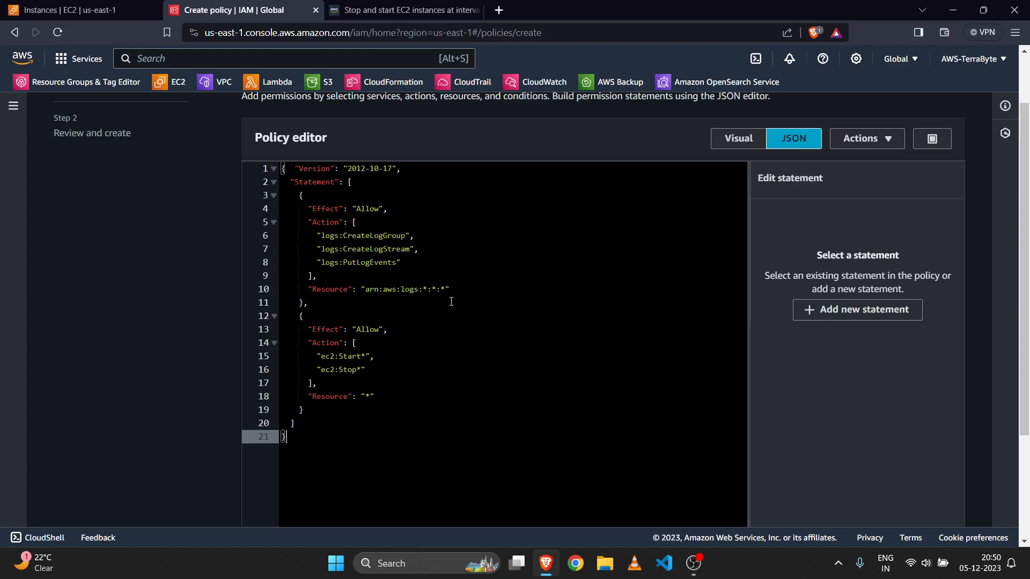
left_click_drag(452, 302, 281, 199)
left_click(451, 263)
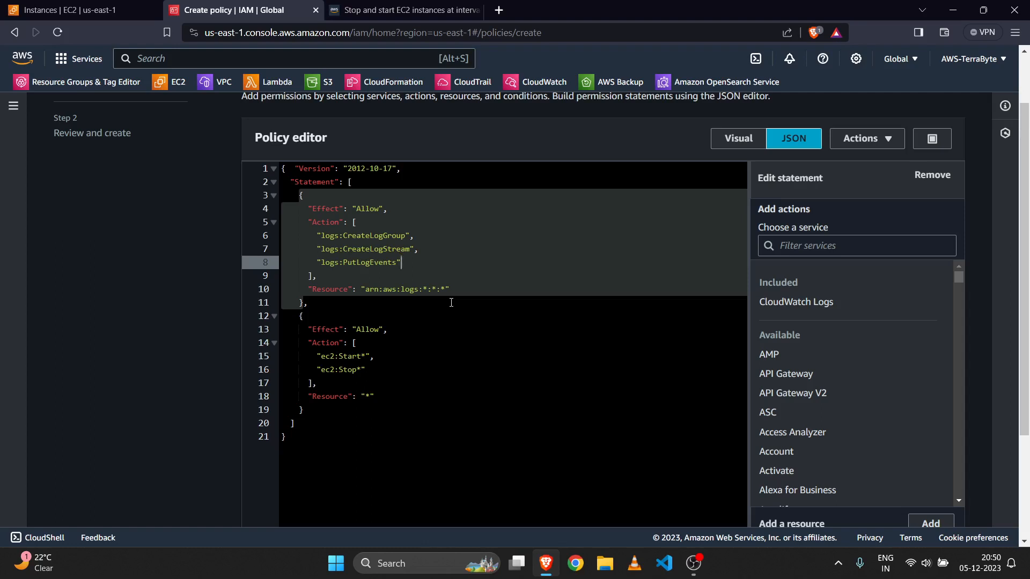
scroll(451, 302, "down", 1)
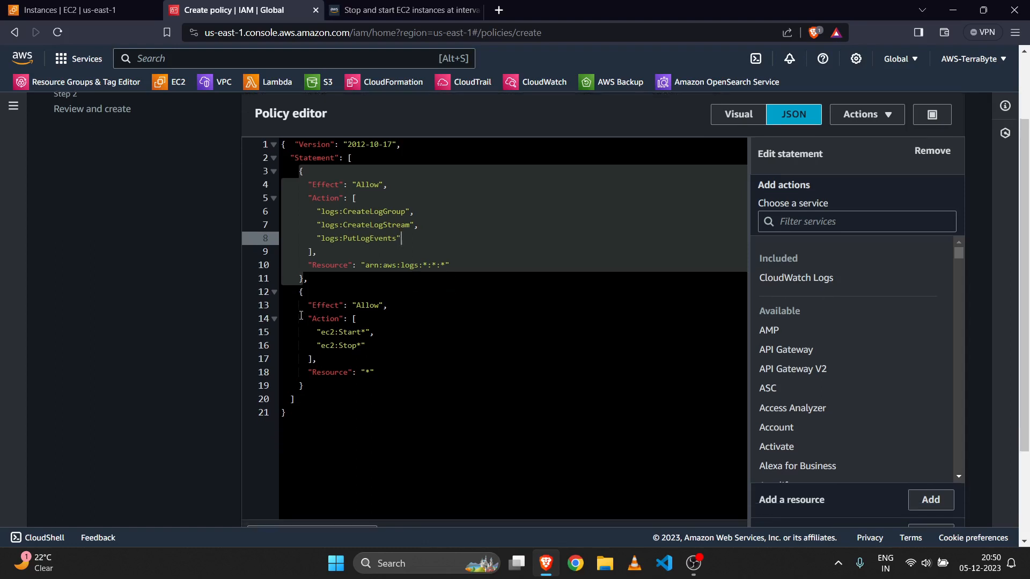
left_click_drag(366, 350, 295, 309)
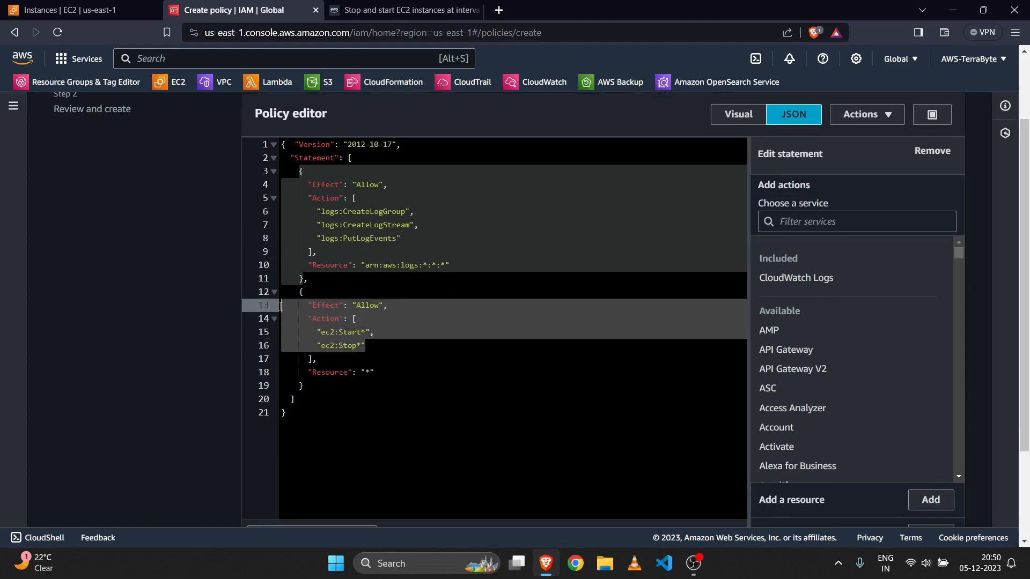
left_click(414, 354)
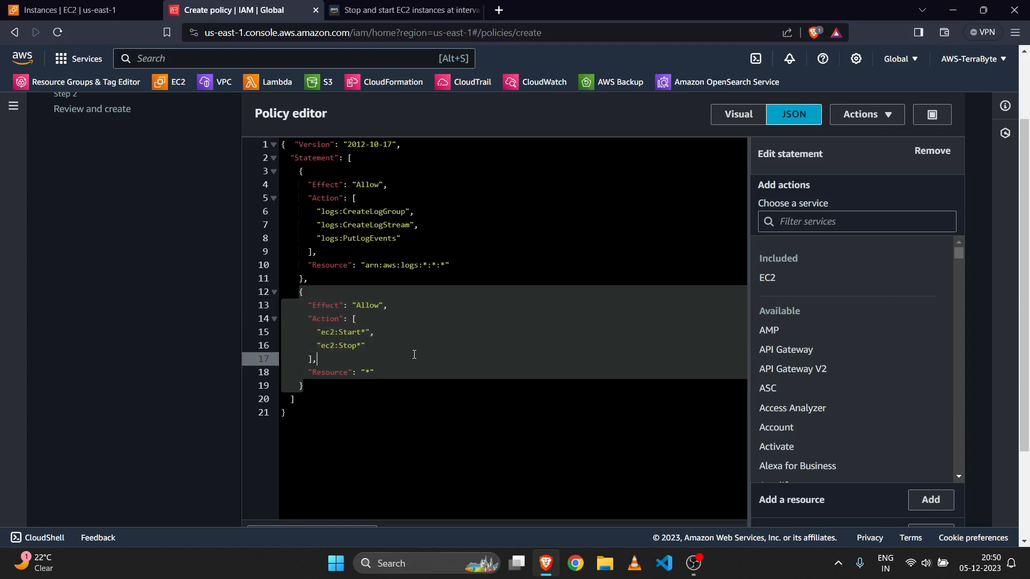
left_click(366, 372)
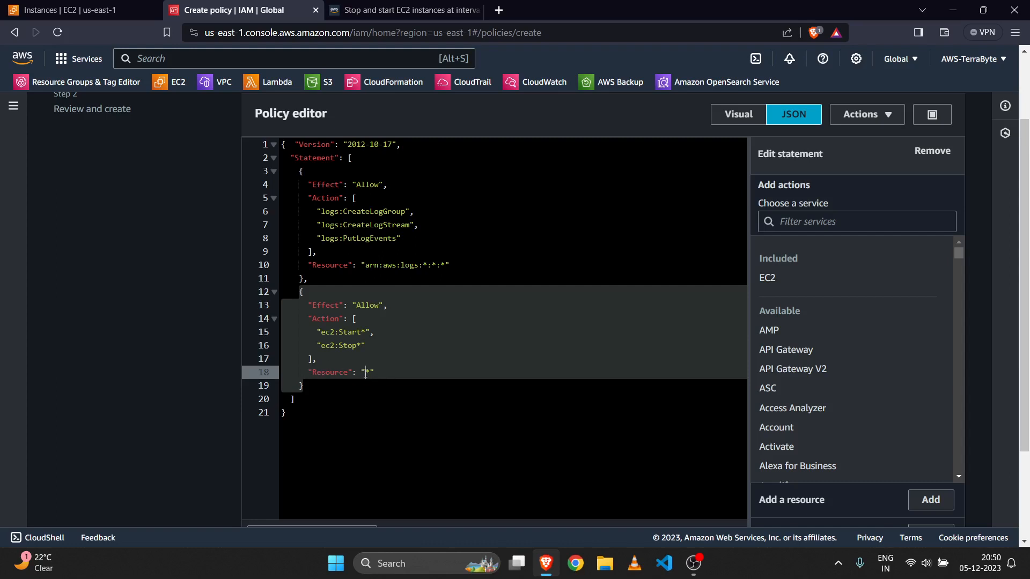
left_click(393, 372)
scroll(393, 371, "down", 2)
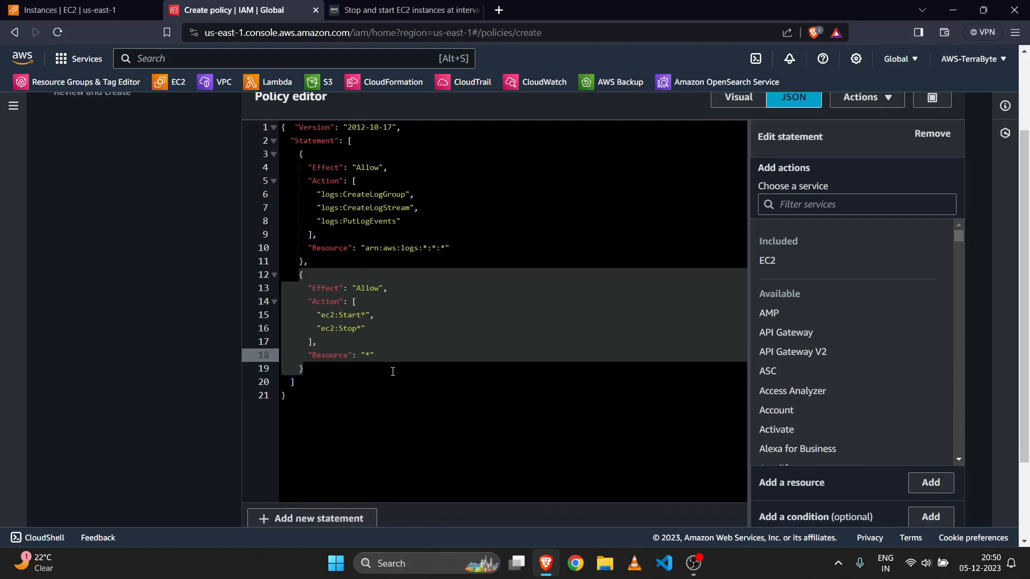
scroll(393, 372, "up", 2)
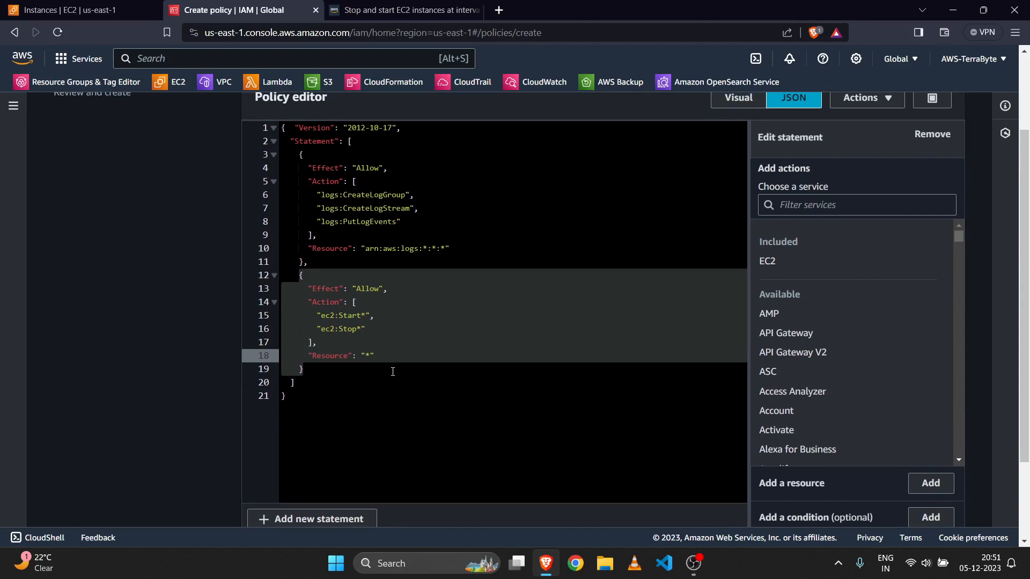
- Name the policy Ec2-start-stop-policy, create it, and refresh the policy list
scroll(393, 371, "down", 1)
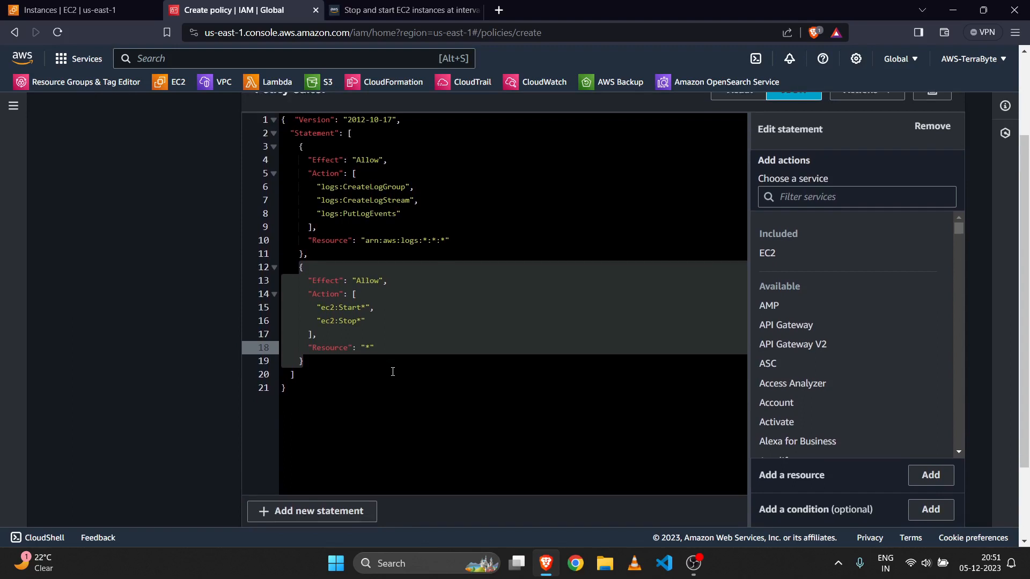
scroll(393, 371, "down", 3)
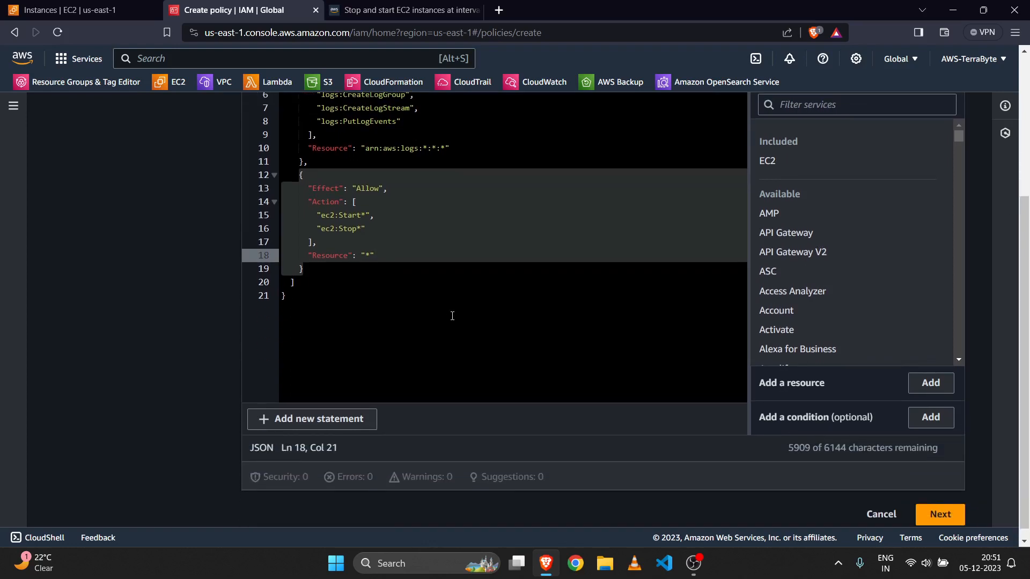
left_click(933, 510)
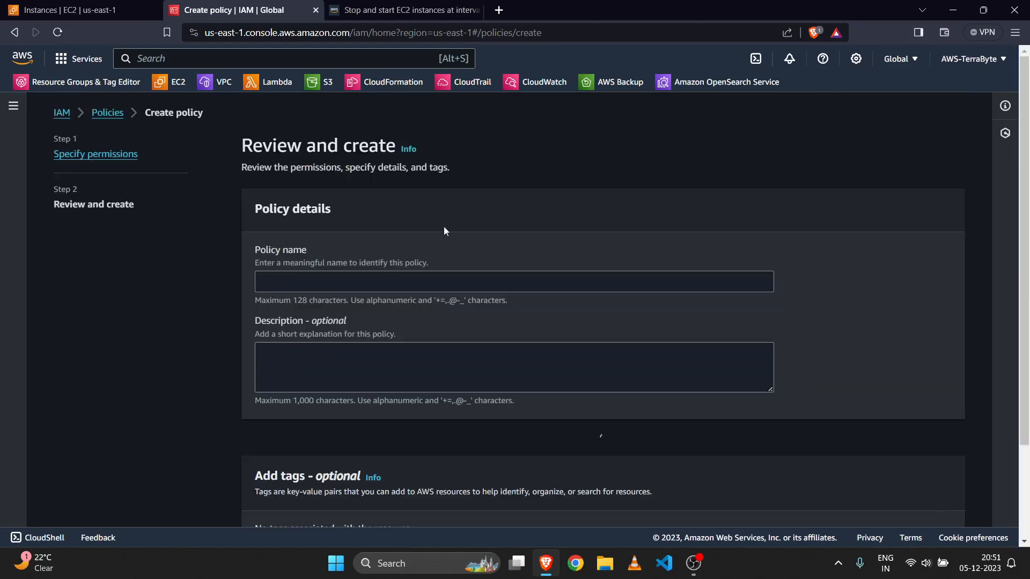
scroll(385, 263, "down", 2)
left_click(382, 161)
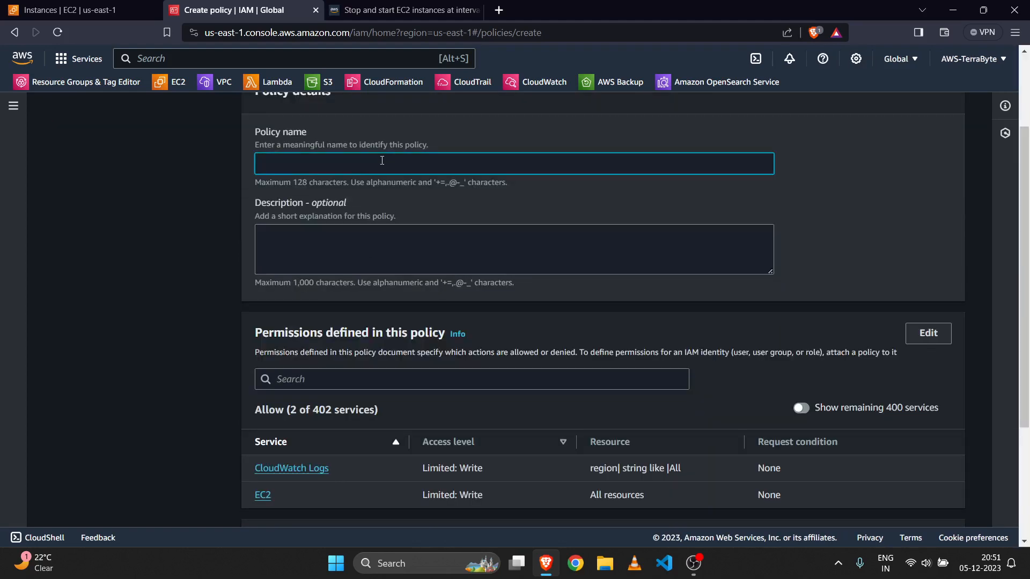
type("Ec2-start-stop-policy")
scroll(539, 319, "down", 3)
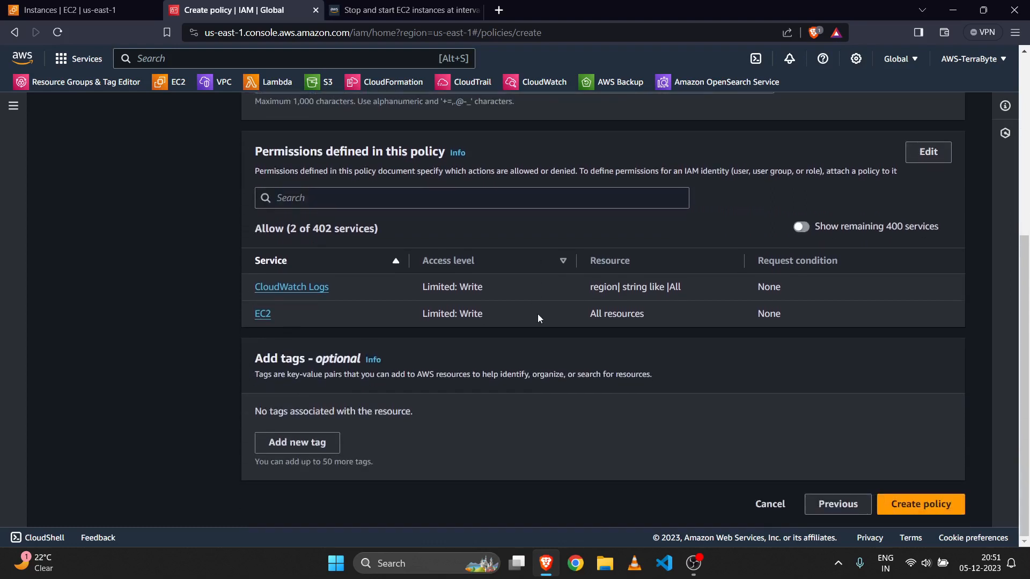
left_click(912, 507)
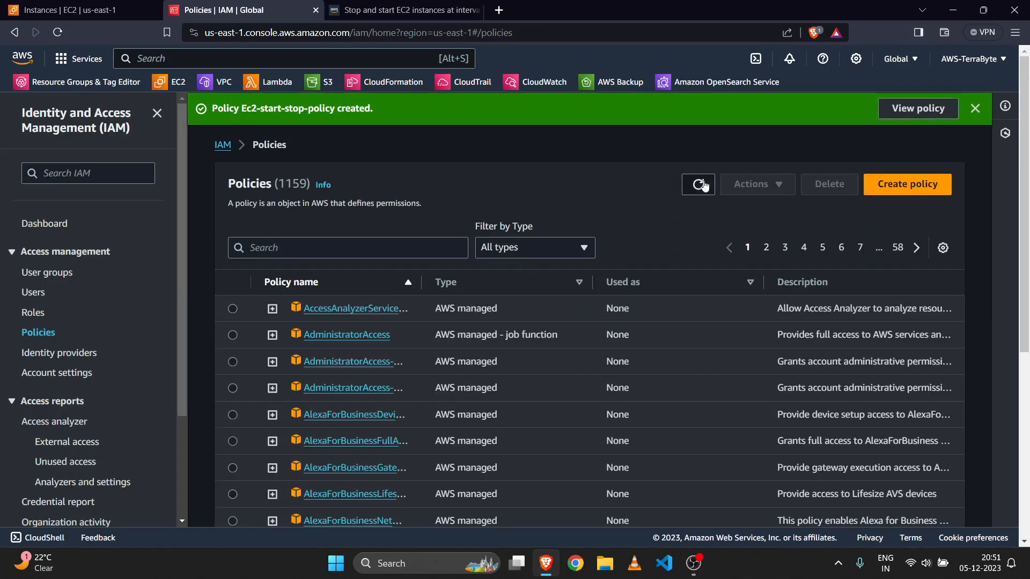
left_click(710, 185)
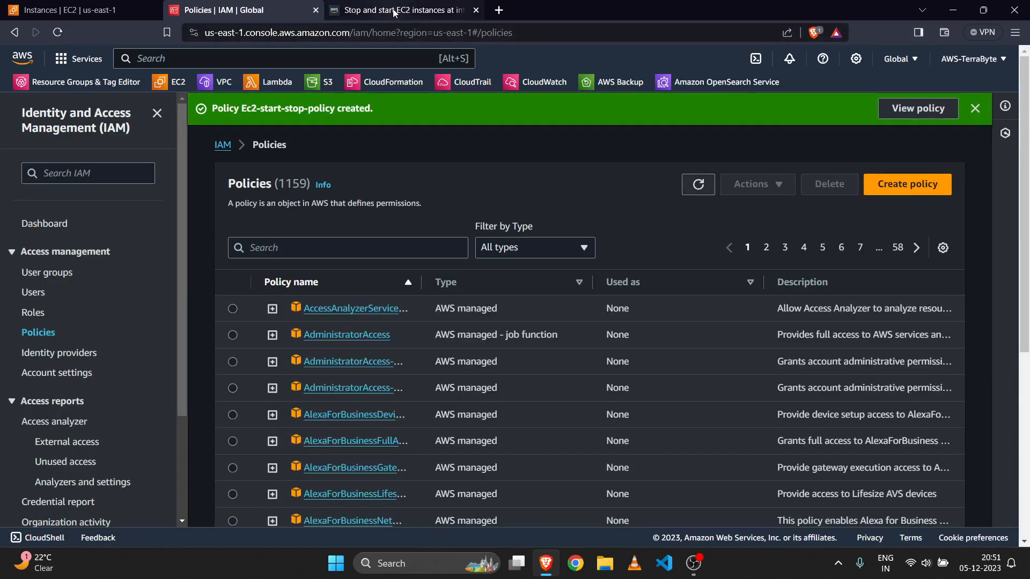
- Check the re:Post article's instruction following the policy document and start creating a new role in the IAM console
left_click(394, 10)
scroll(343, 367, "down", 1)
scroll(344, 367, "up", 1)
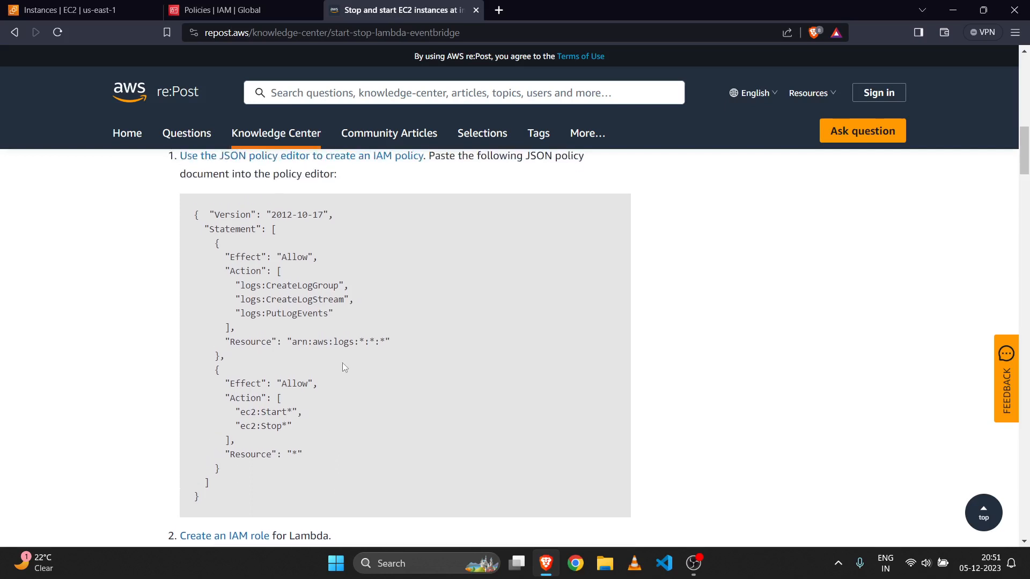
scroll(343, 367, "down", 1)
scroll(343, 367, "down", 3)
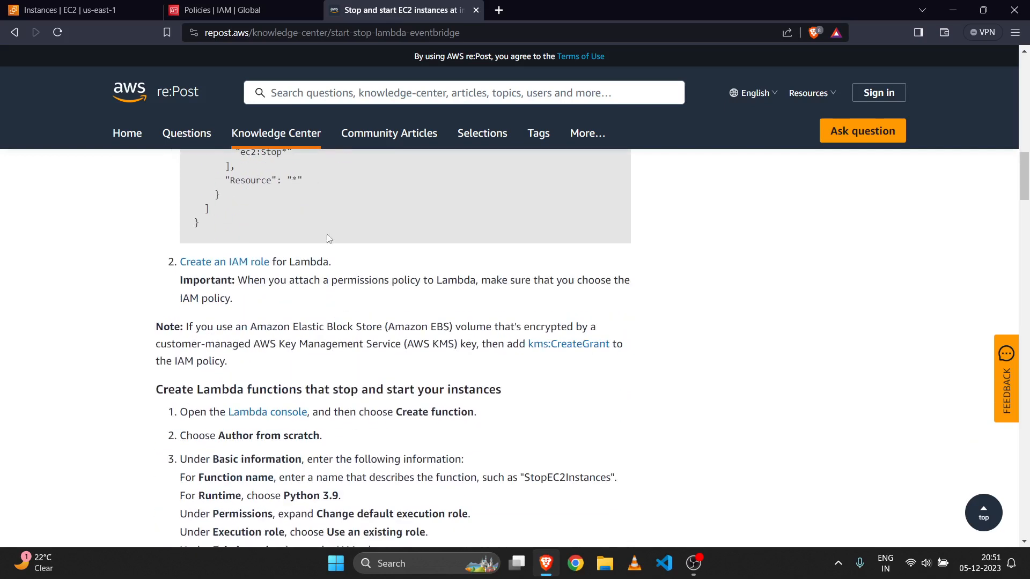
left_click(236, 17)
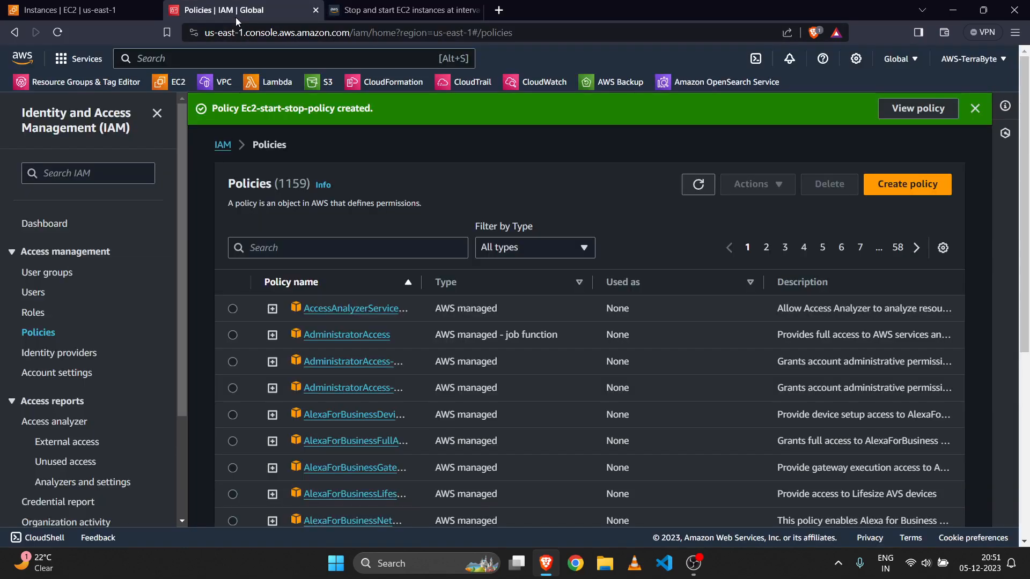
left_click(36, 318)
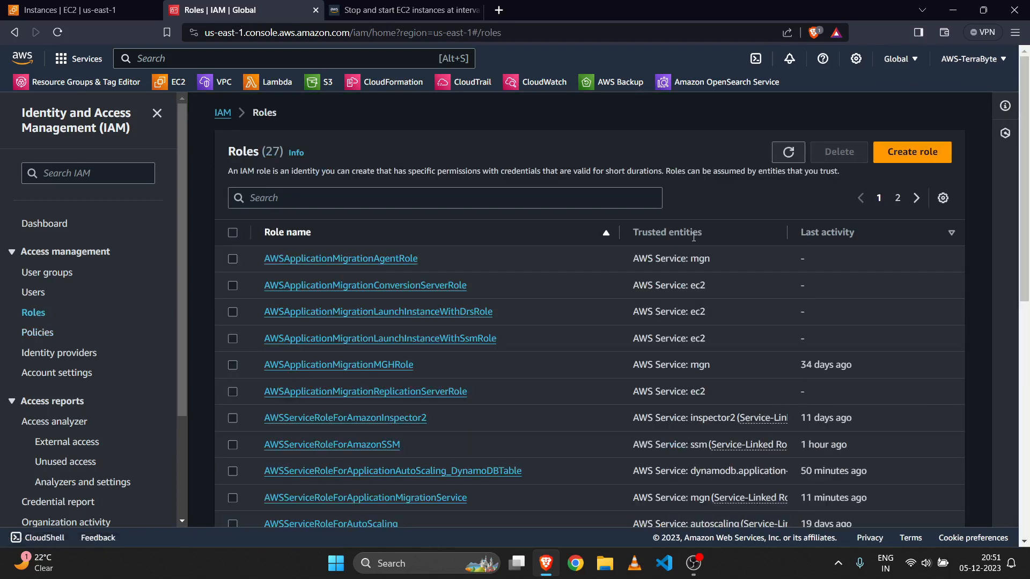
left_click(891, 151)
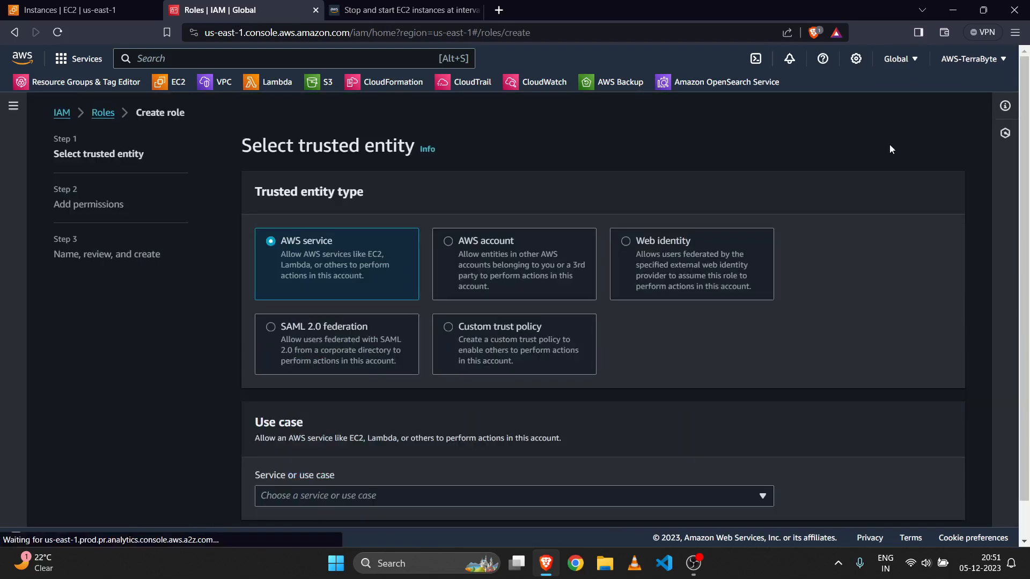
- Keep AWS service as the role's trusted entity type, choose Lambda as the use case, and proceed to the permissions
scroll(330, 232, "down", 1)
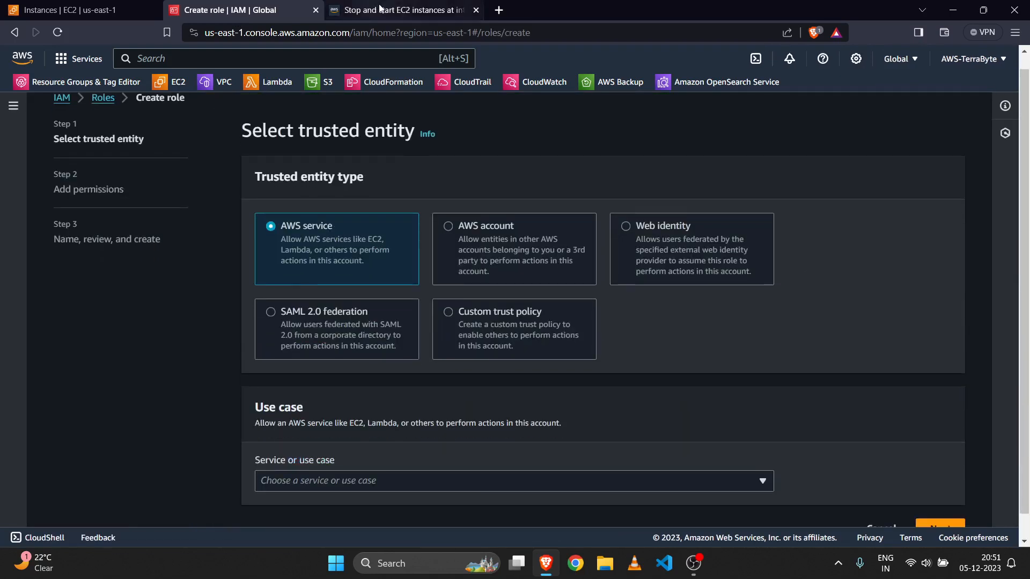
scroll(375, 244, "down", 1)
left_click(424, 12)
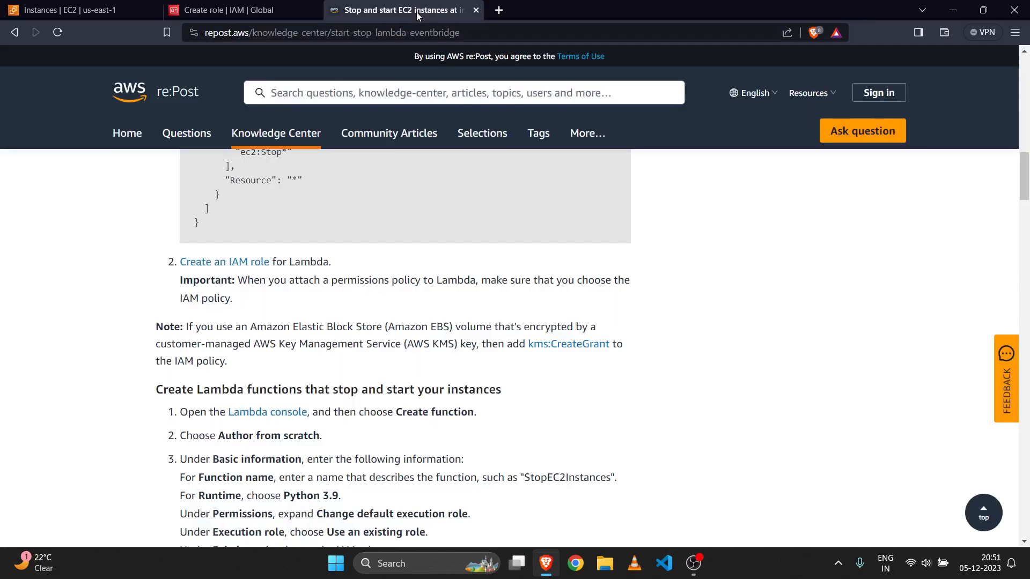
scroll(397, 380, "down", 1)
scroll(396, 380, "down", 1)
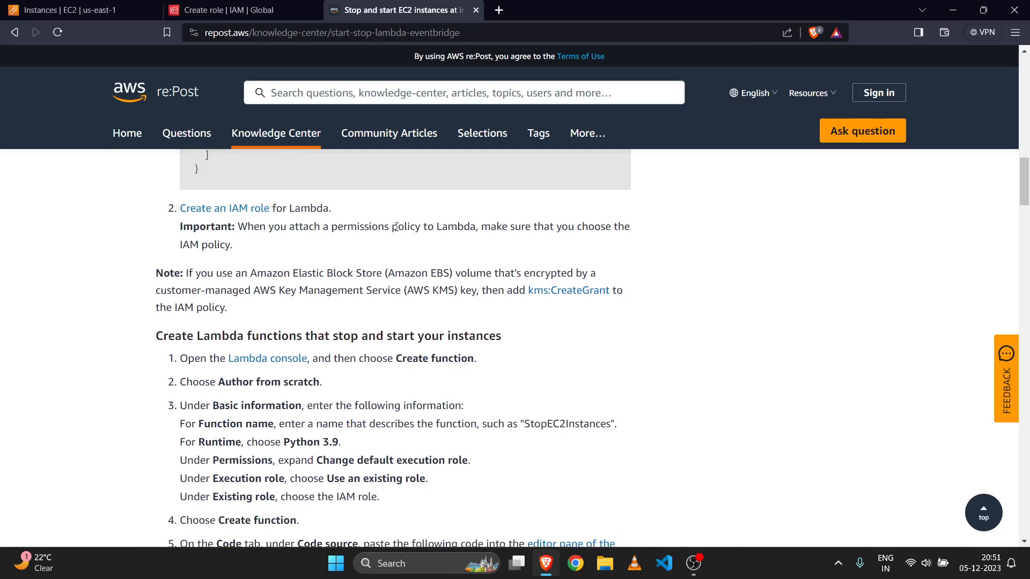
left_click(266, 9)
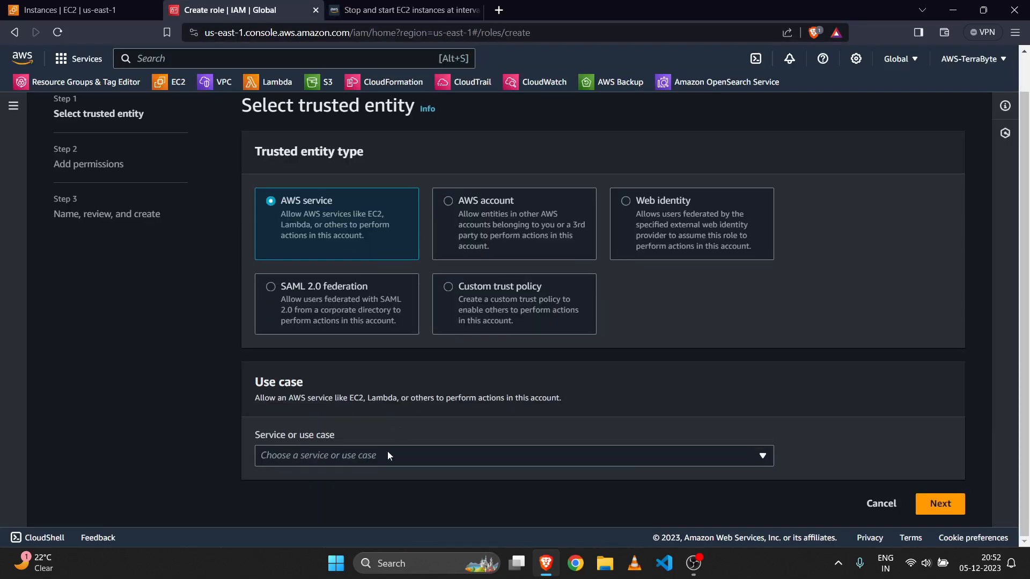
left_click(931, 504)
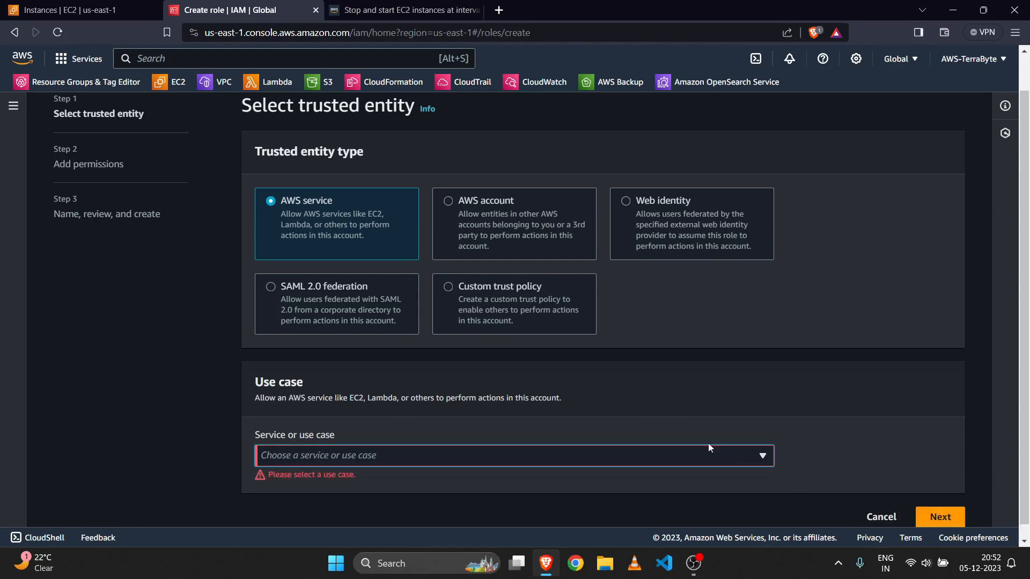
left_click(750, 452)
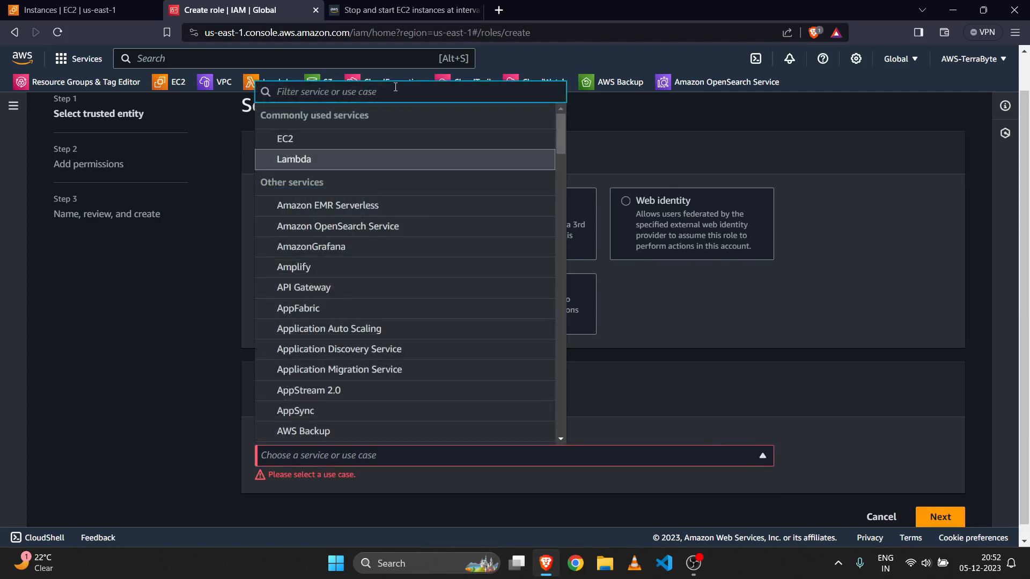
left_click(338, 160)
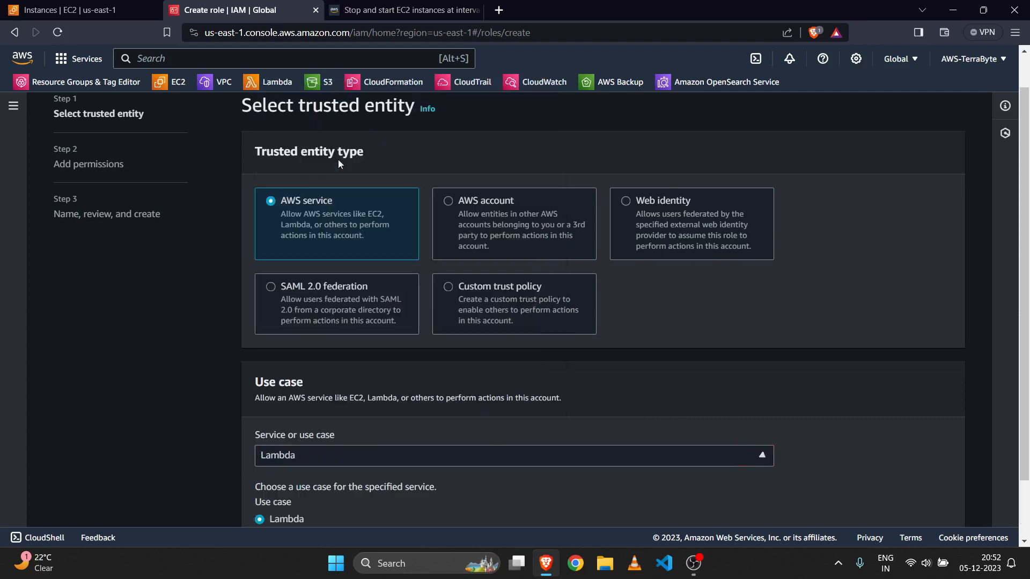
scroll(579, 295, "down", 2)
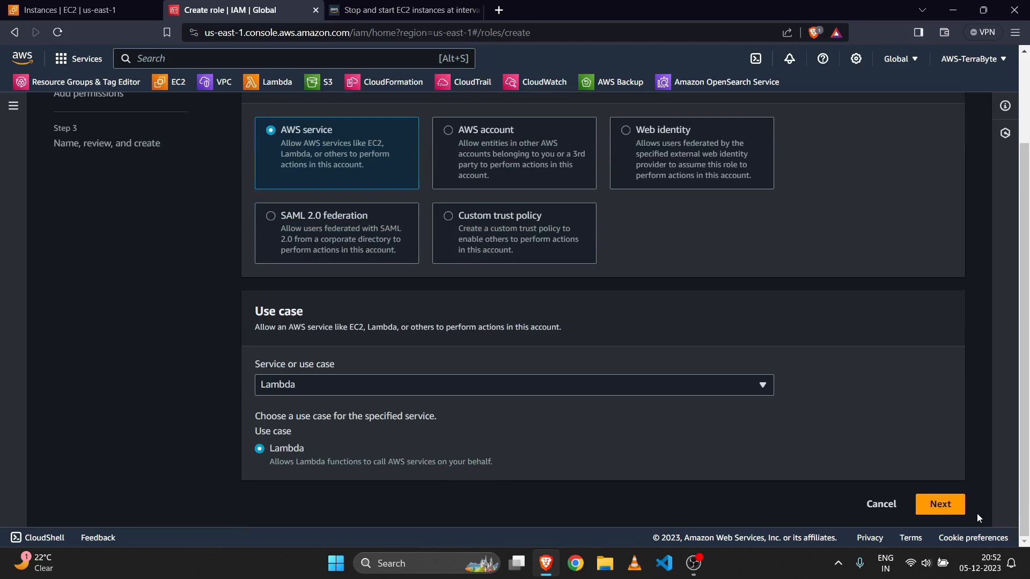
left_click(940, 505)
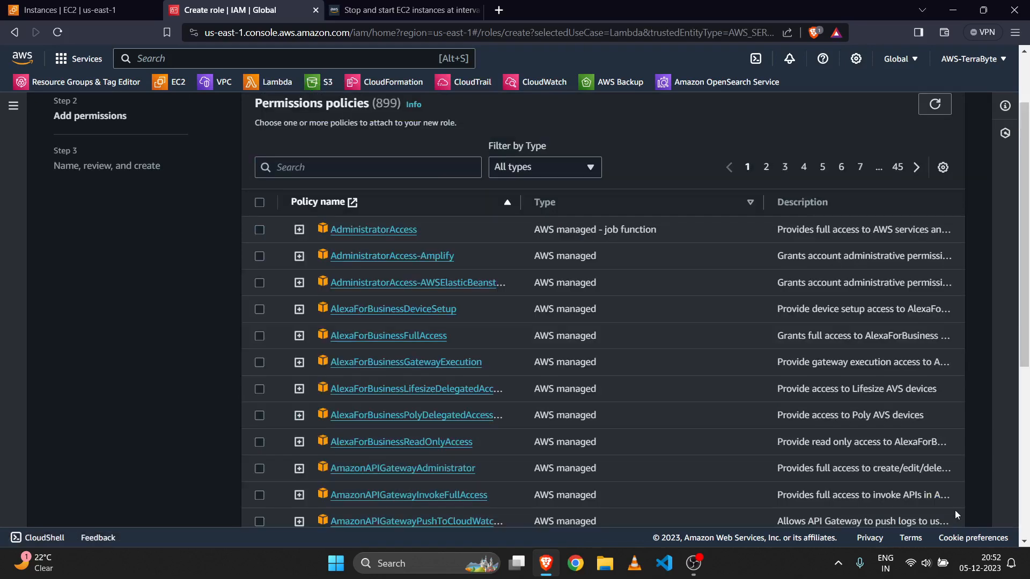
- Filter the permissions policies by "ec2-", select Ec2-start-stop-policy for the role, and proceed to the role details
left_click(418, 175)
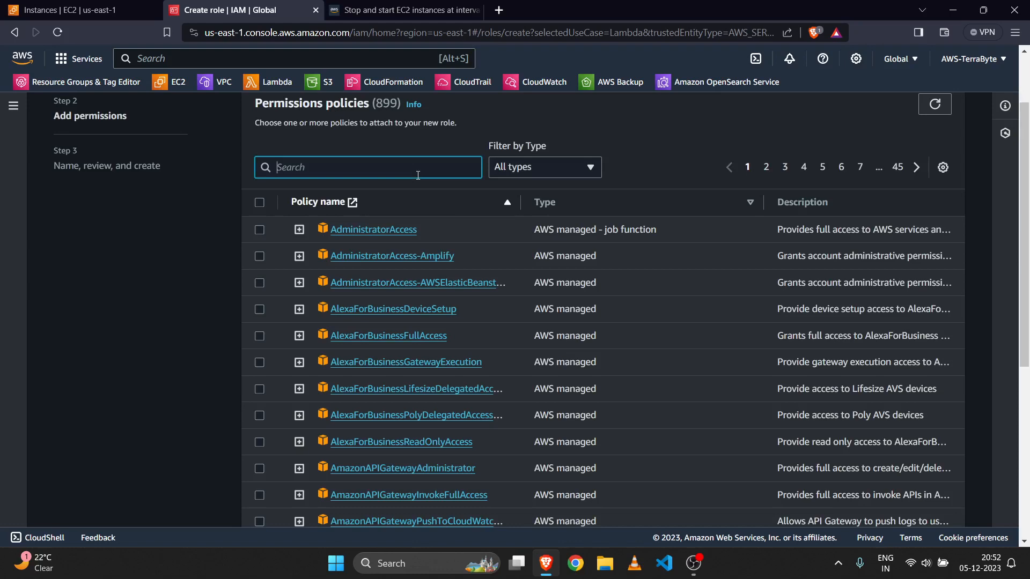
type("ec2")
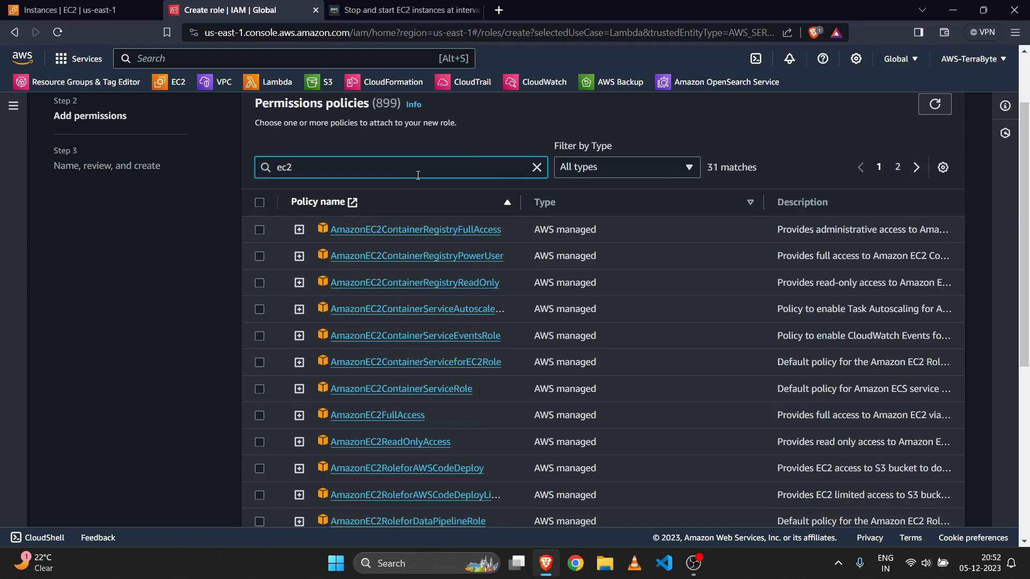
type("-")
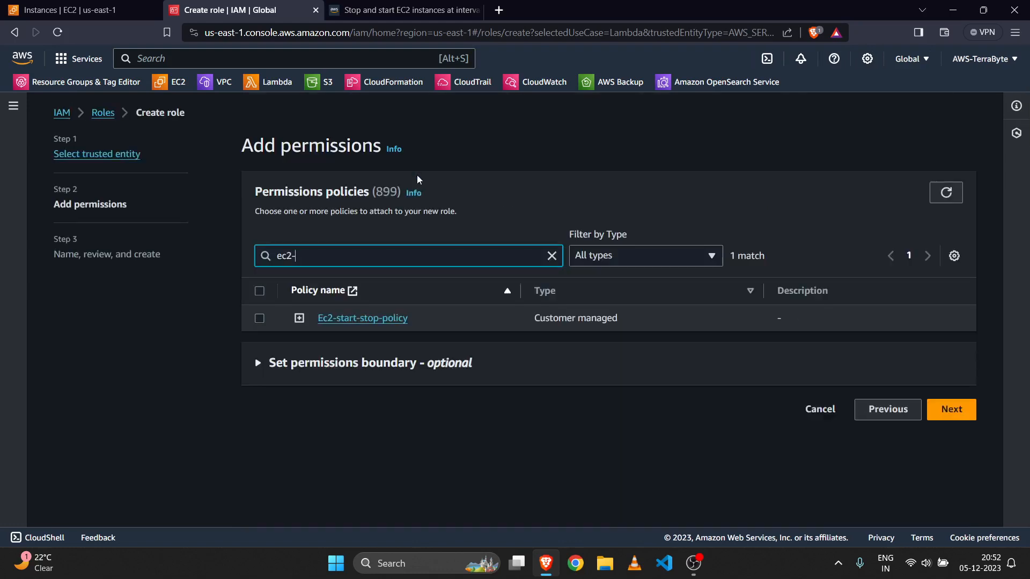
left_click(259, 318)
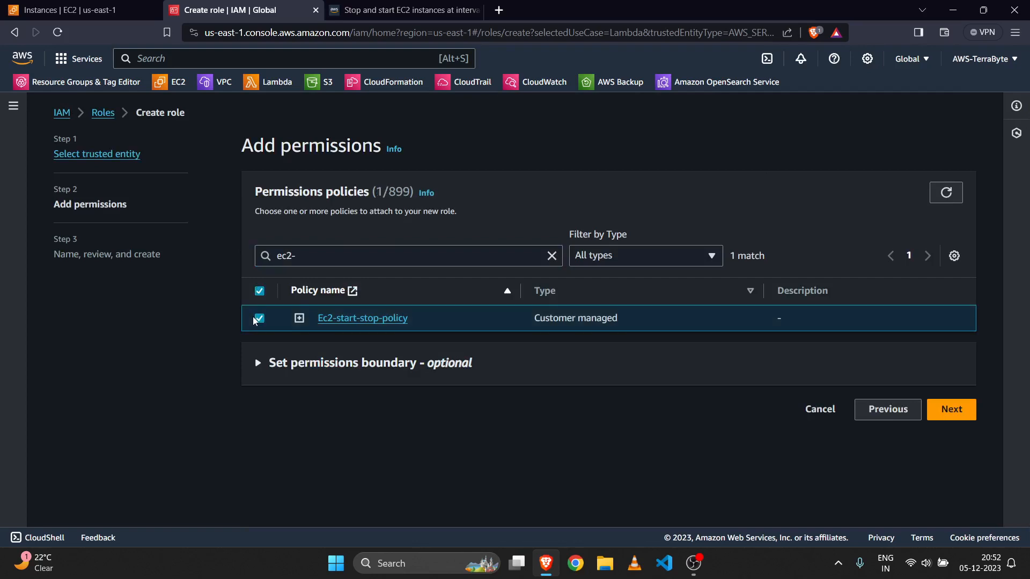
left_click(950, 411)
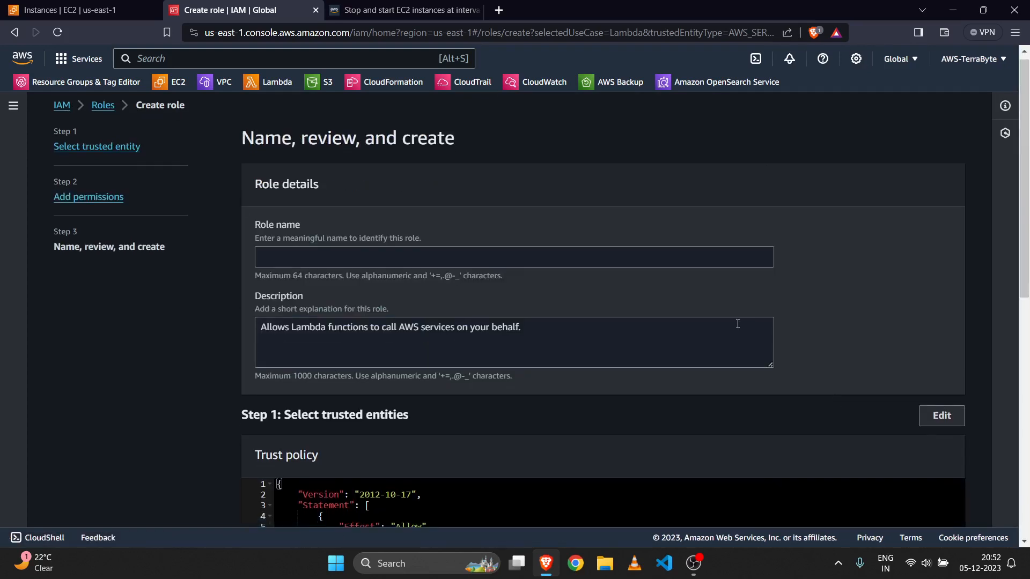
- Name the role ec2-start-stop-role and create it with the default description and no tags
left_click(644, 253)
type("ec2")
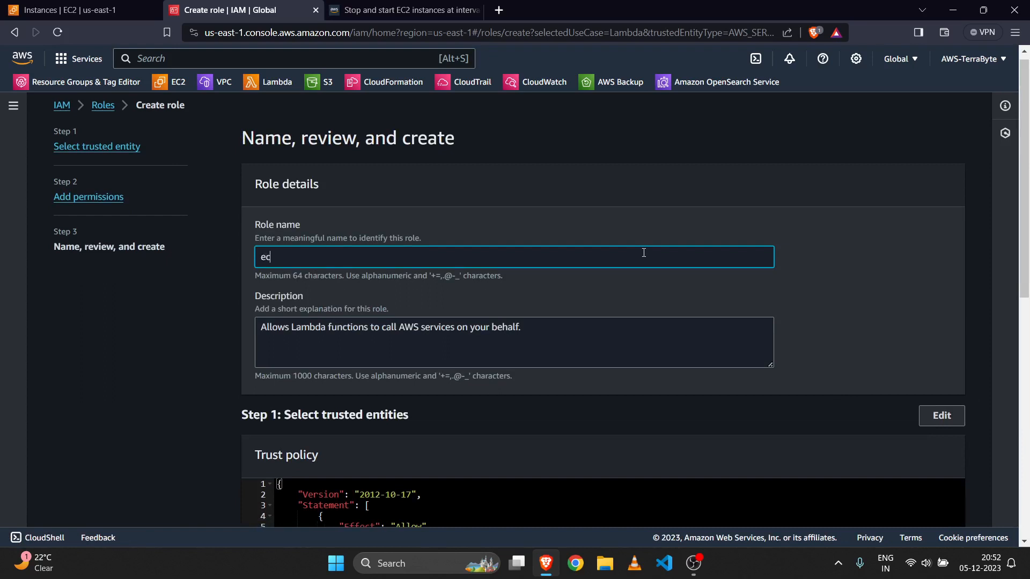
type("-start-stop-rol2")
key("BackSpace")
type("e")
scroll(644, 252, "down", 8)
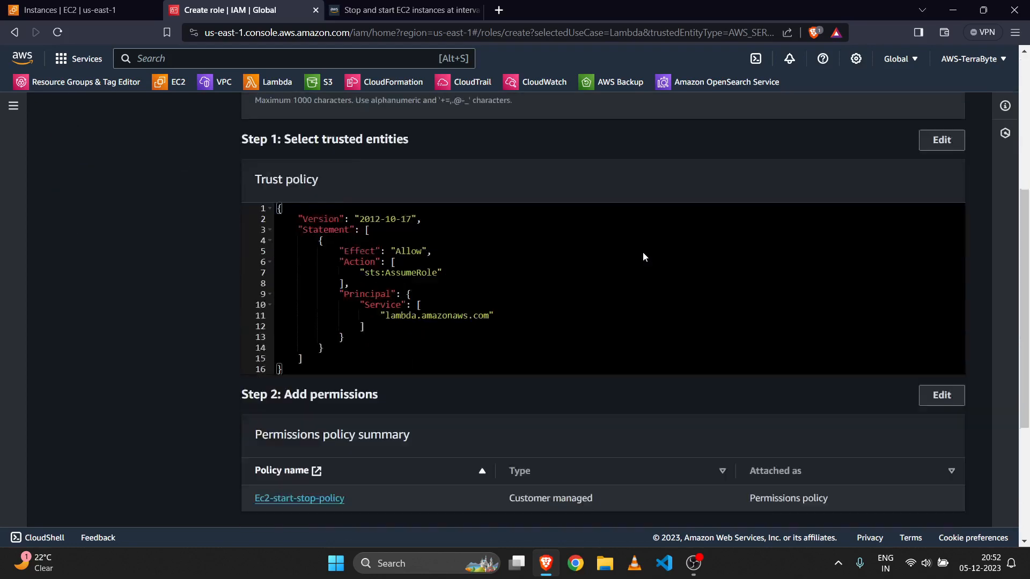
scroll(667, 263, "down", 1)
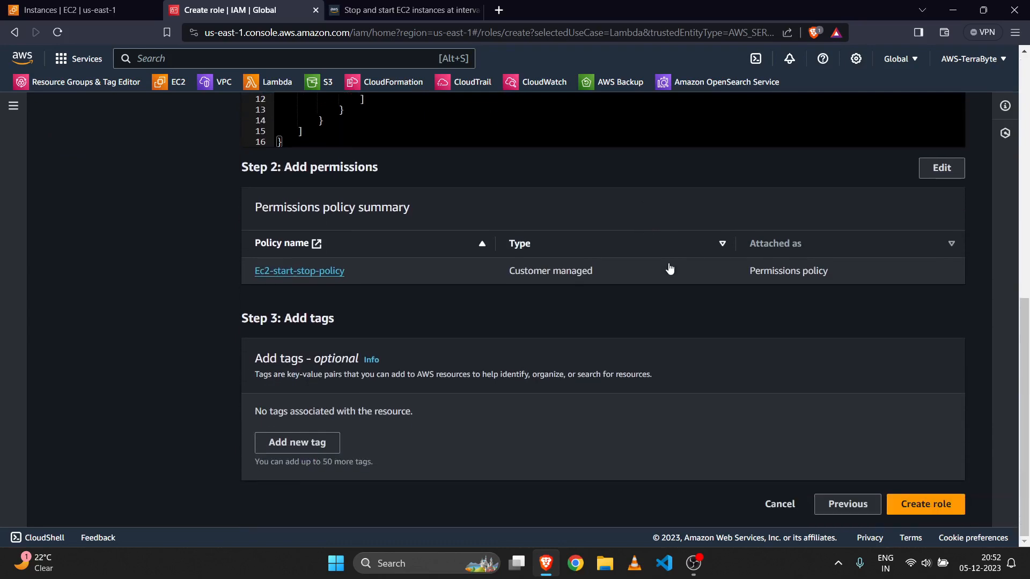
left_click(917, 514)
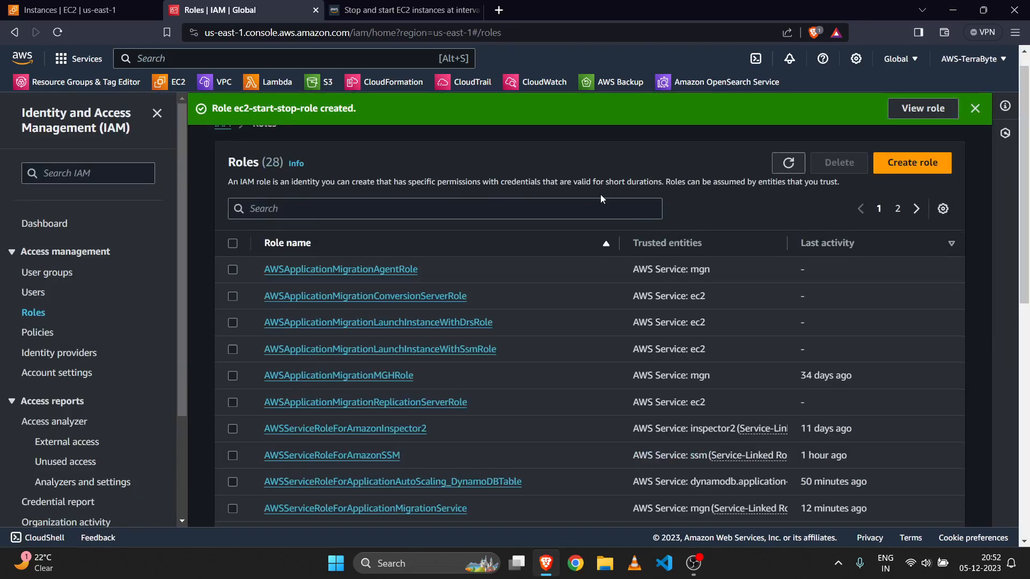
- Read the article's Lambda function instructions, search the AWS console for "lam", and open the Lambda service in a new browser tab
left_click(430, 11)
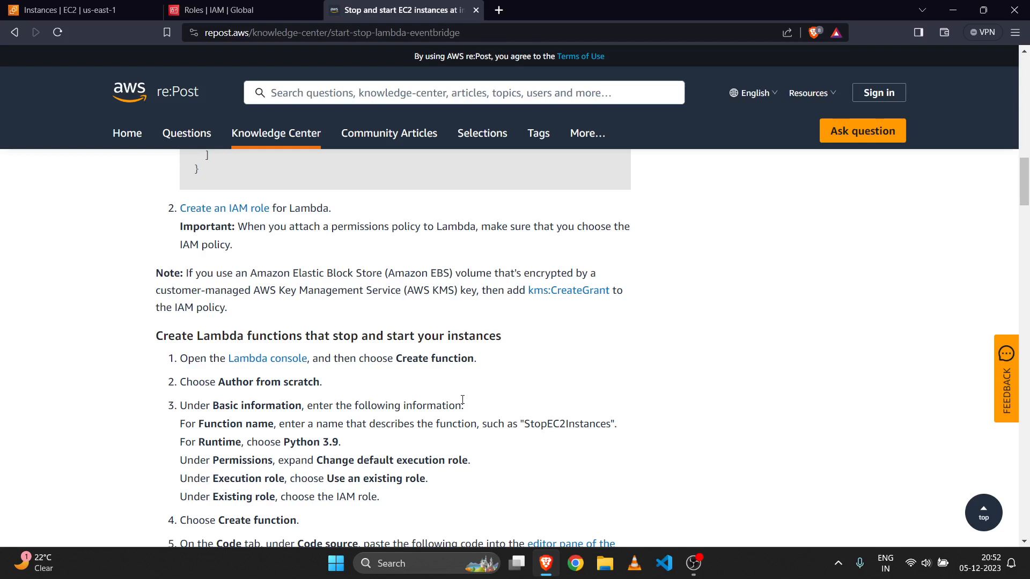
scroll(462, 400, "down", 1)
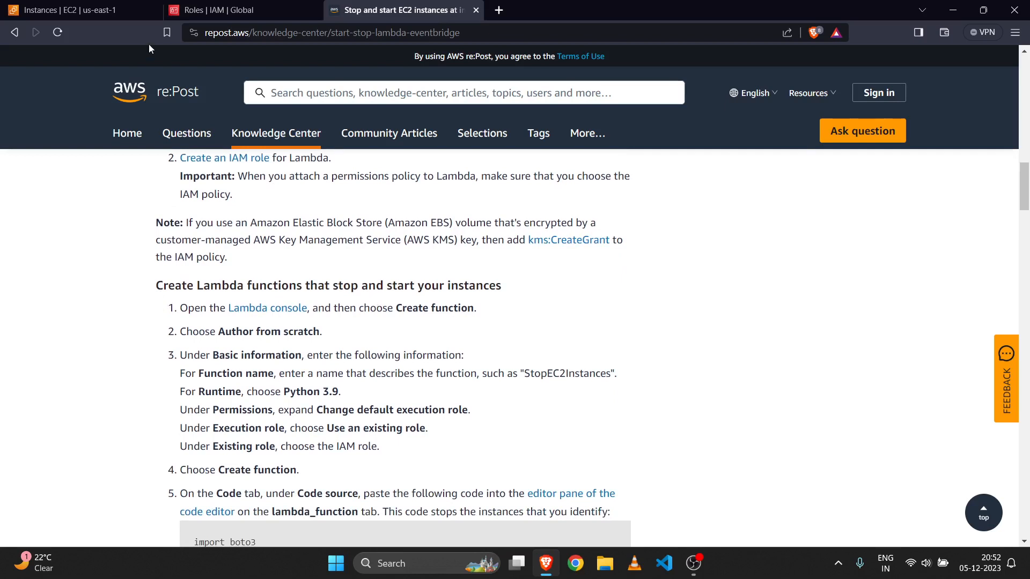
left_click(212, 9)
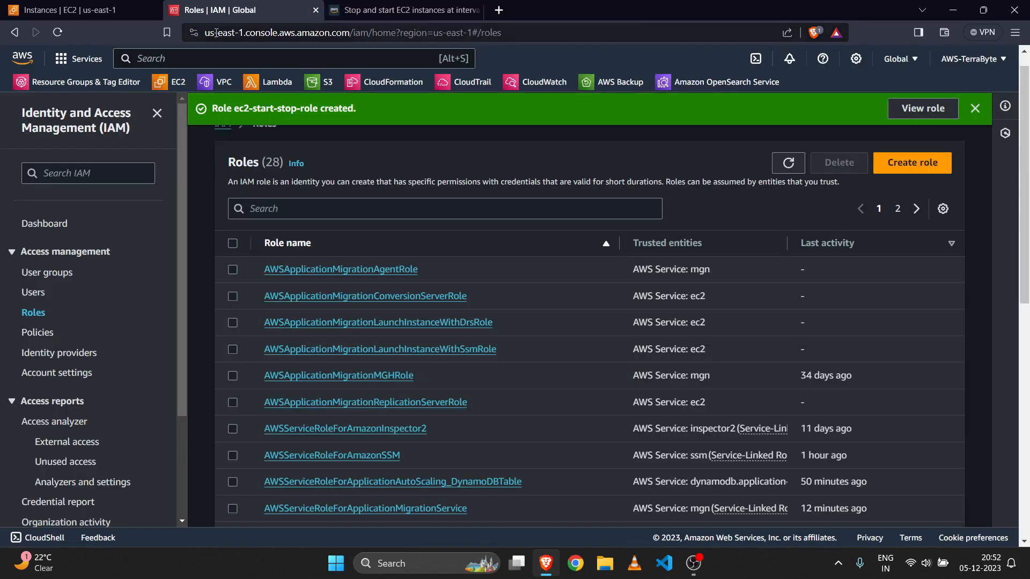
left_click(215, 60)
type("lam")
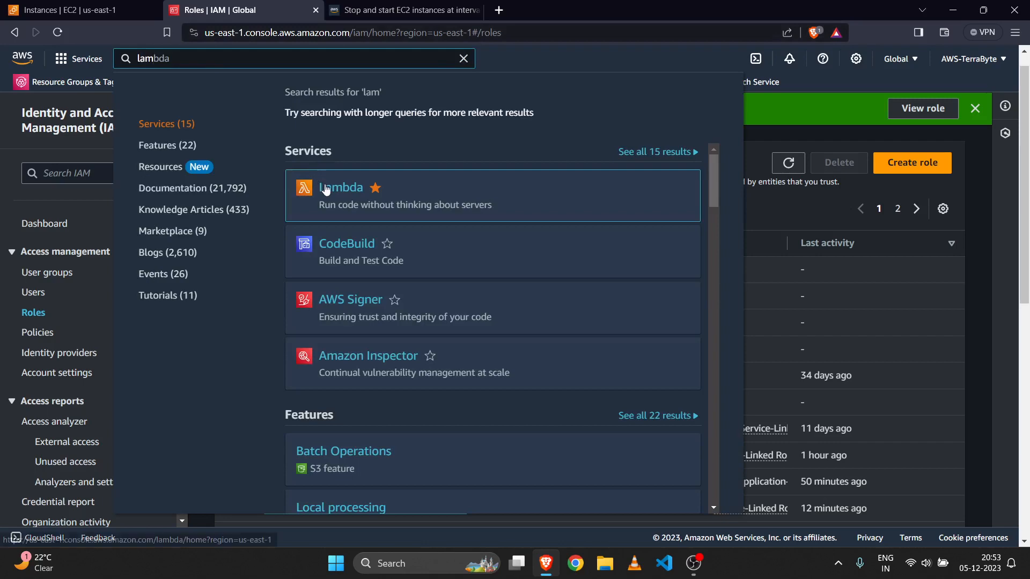
right_click(329, 189)
left_click(340, 194)
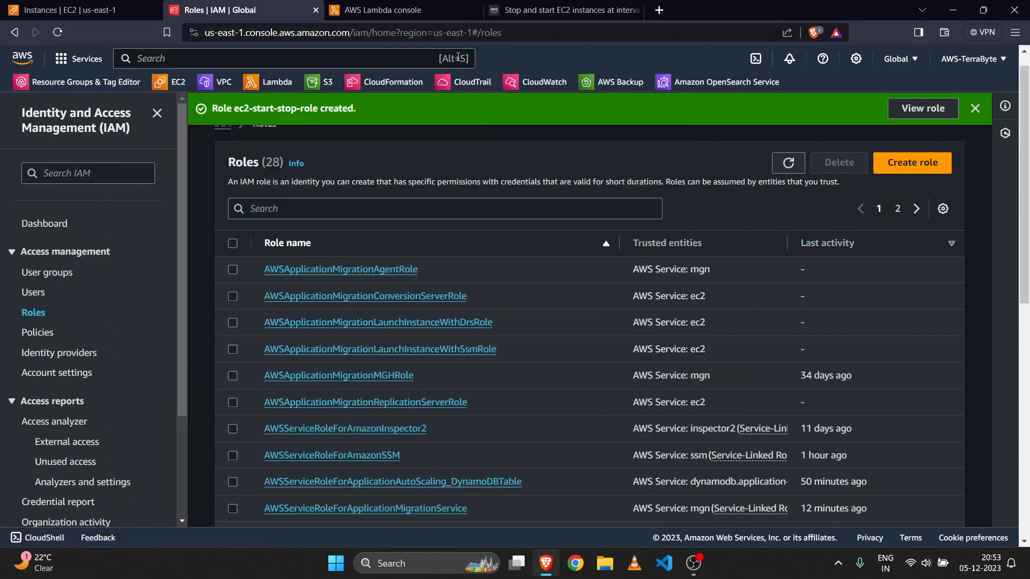
- Switch to the Lambda console and start creating a new function
left_click(464, 58)
left_click(393, 12)
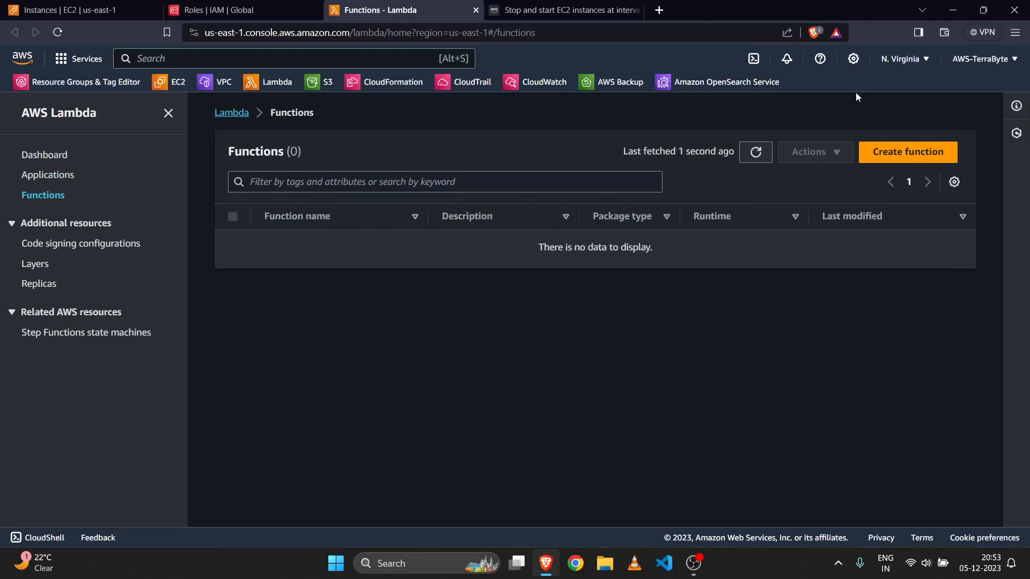
left_click(900, 145)
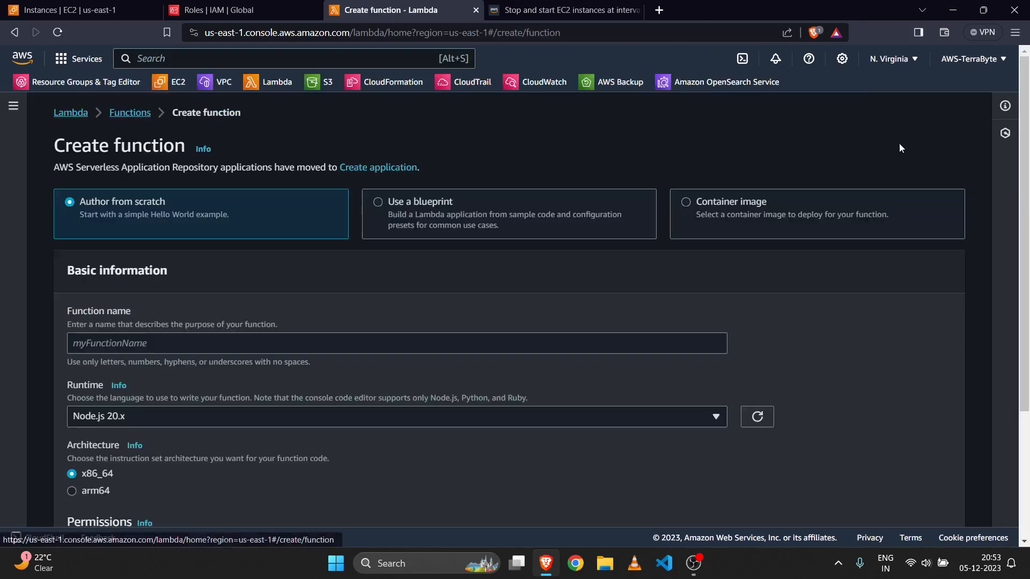
- Check the article's basic information settings for the function and name the new Lambda function stop-ec2-insatnce
left_click(517, 15)
scroll(338, 386, "down", 1)
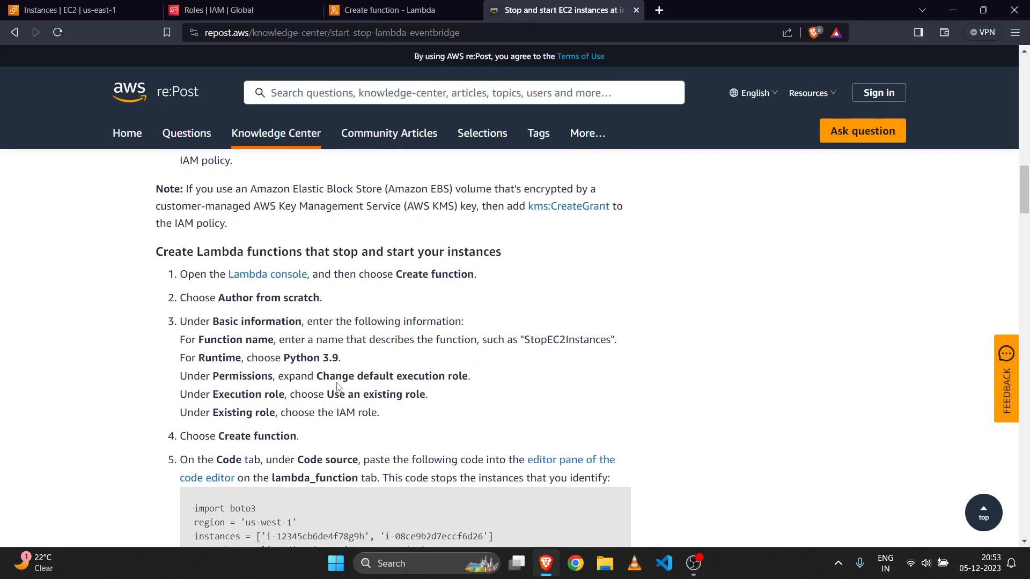
scroll(321, 355, "down", 1)
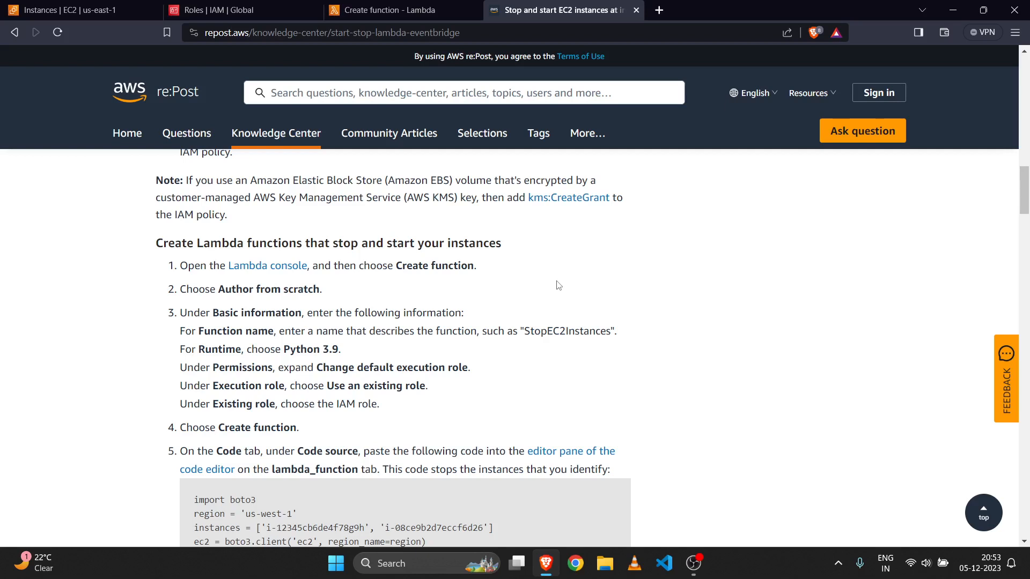
scroll(558, 285, "down", 1)
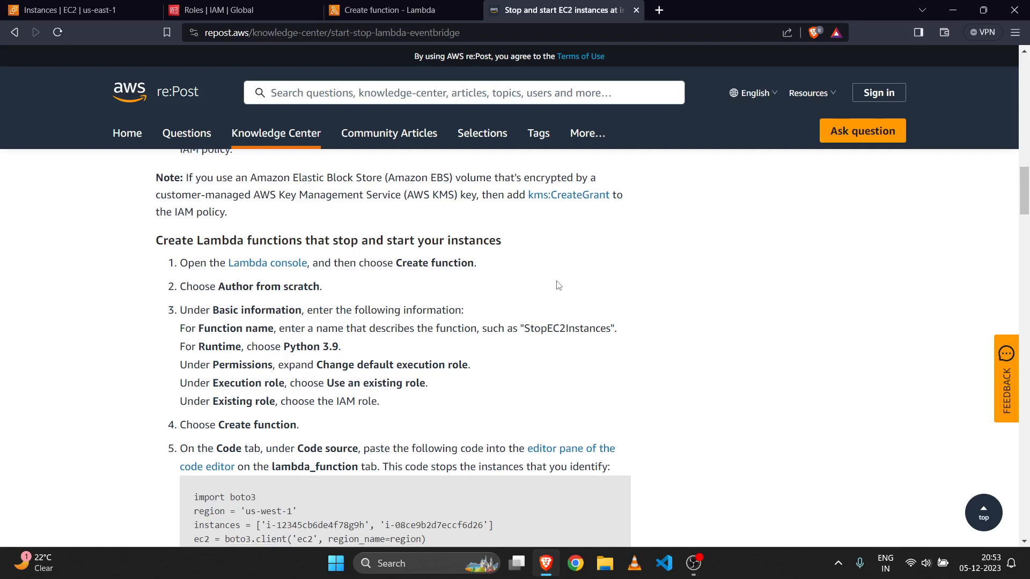
left_click(390, 11)
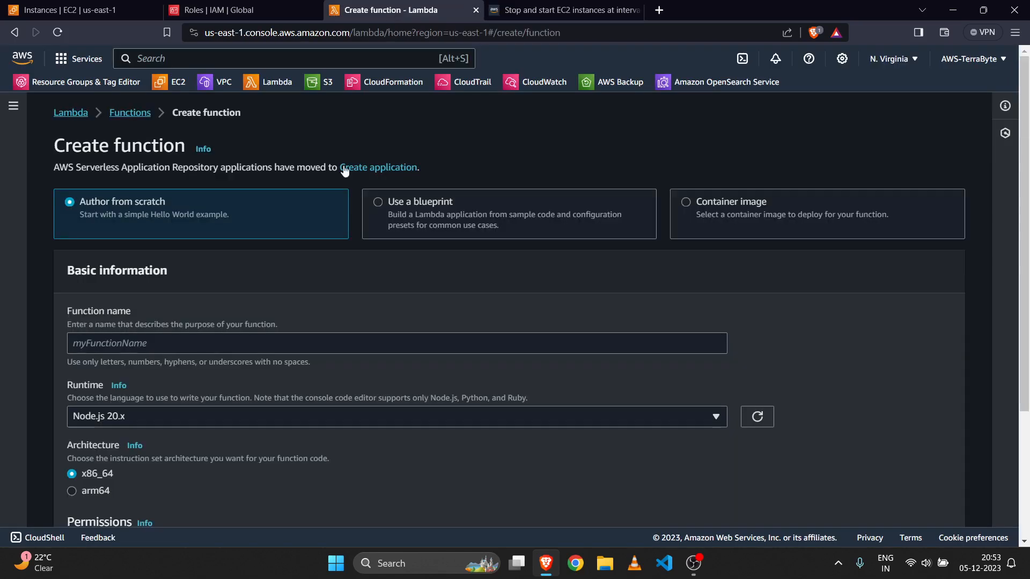
left_click(238, 353)
type("s")
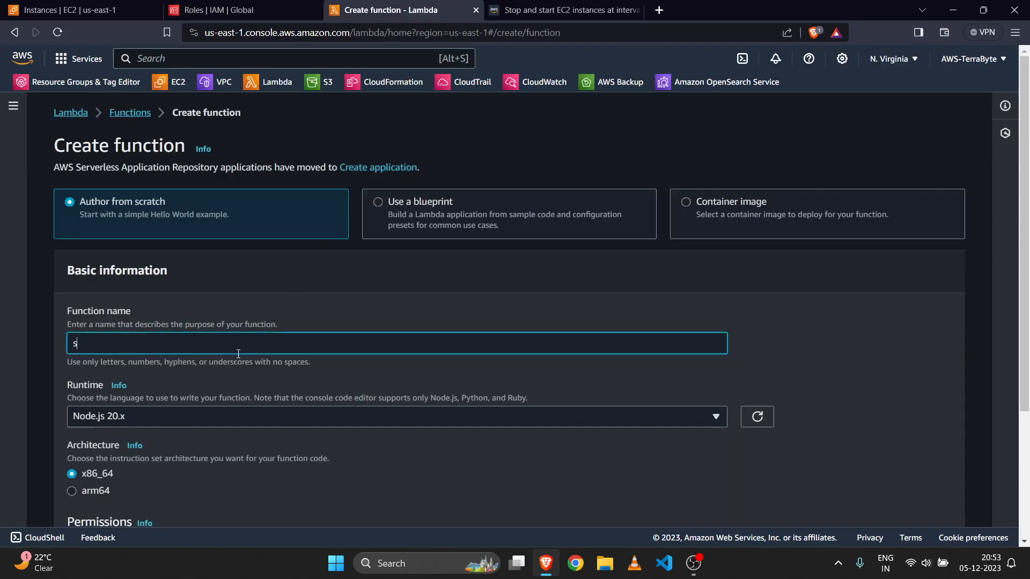
type("top-ec2-insatnce")
- Verify the runtime recommended in the article and set the function's runtime to Python 3.9
scroll(398, 229, "down", 1)
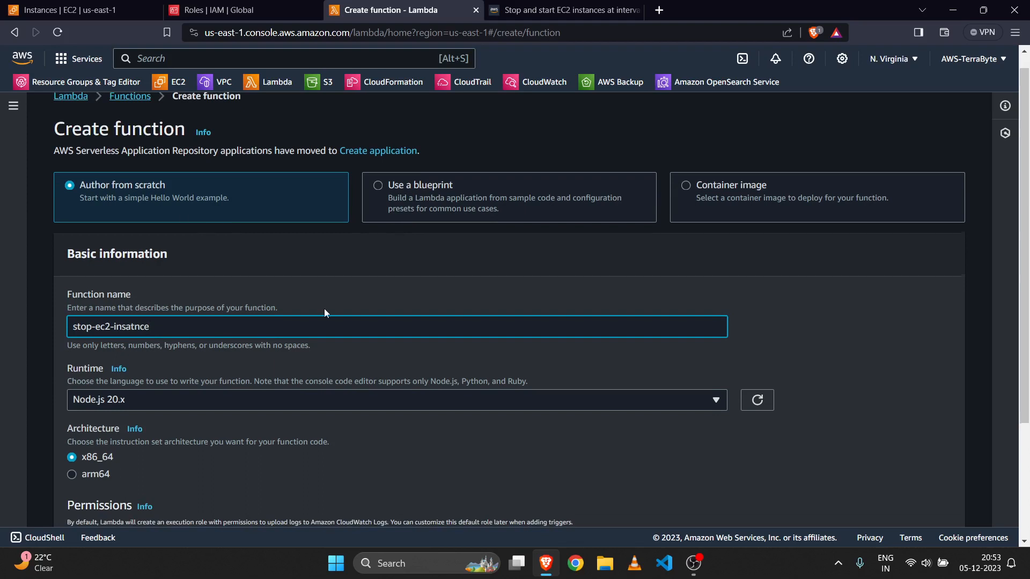
scroll(324, 308, "down", 3)
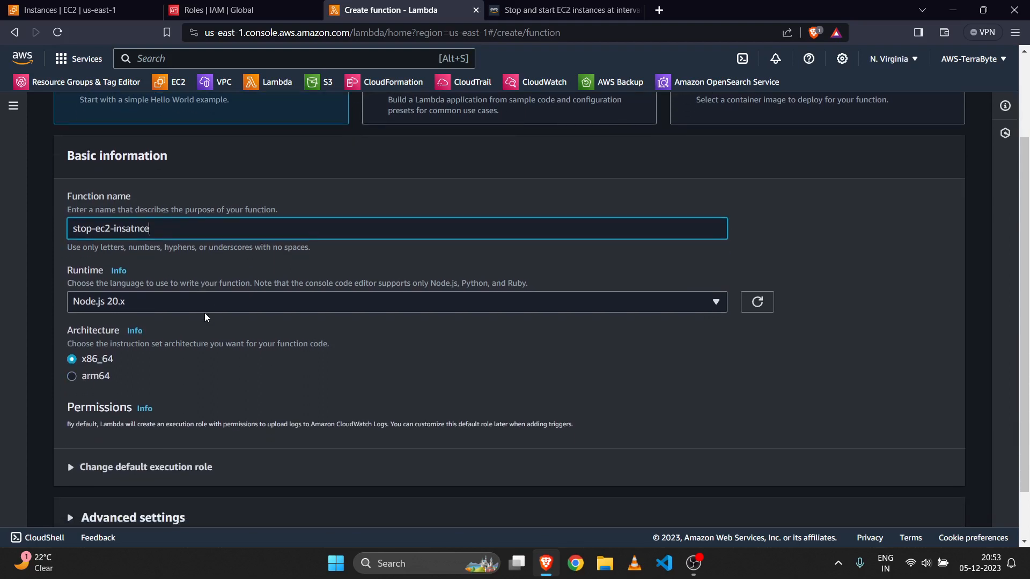
left_click(362, 304)
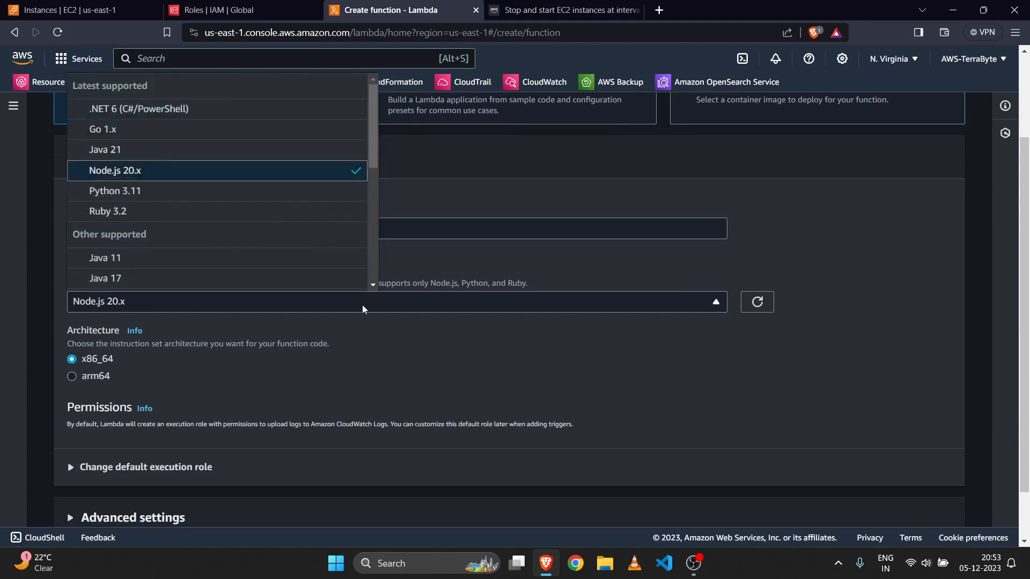
left_click(530, 15)
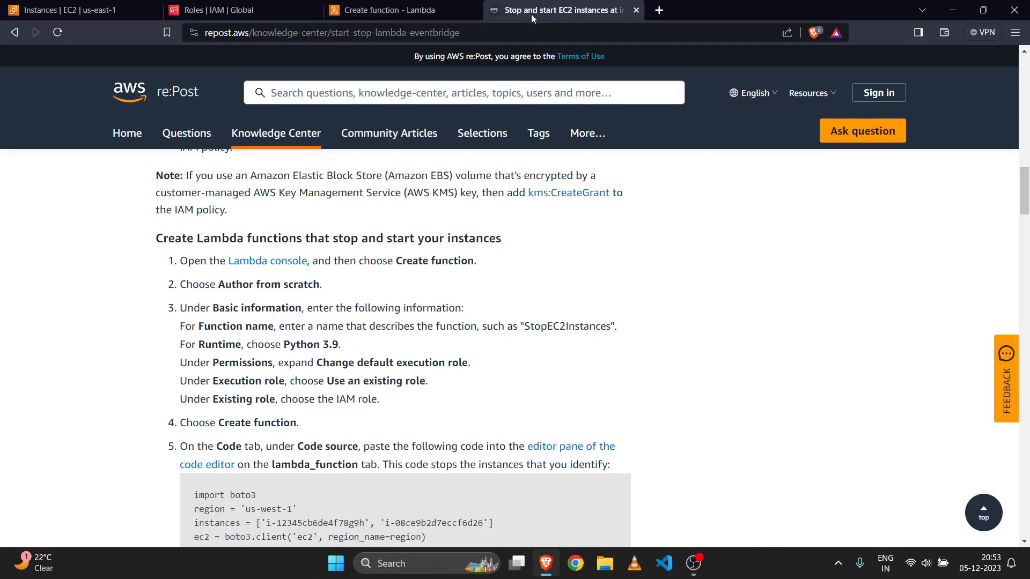
left_click(395, 9)
left_click(226, 304)
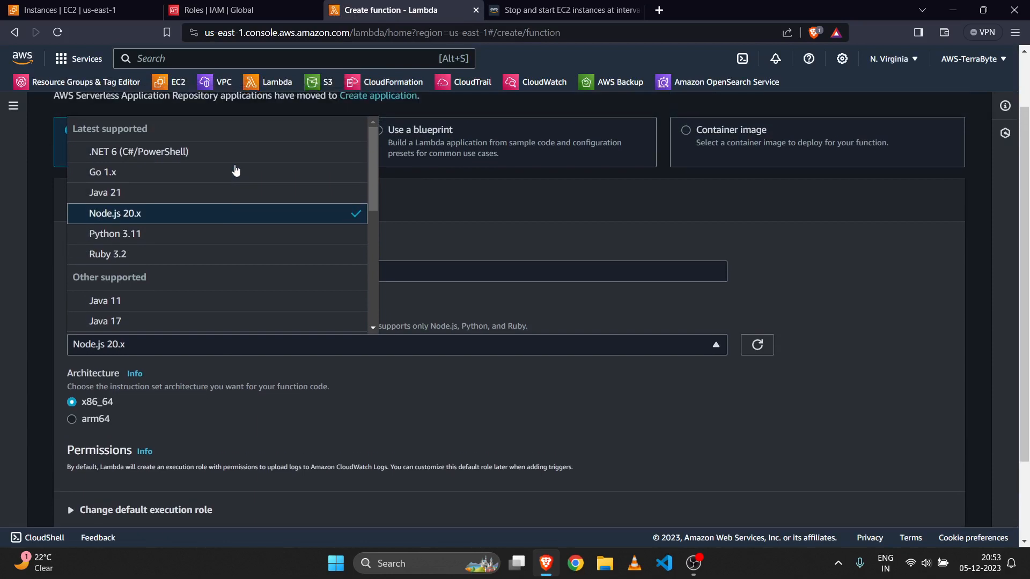
scroll(218, 225, "down", 2)
scroll(219, 225, "down", 3)
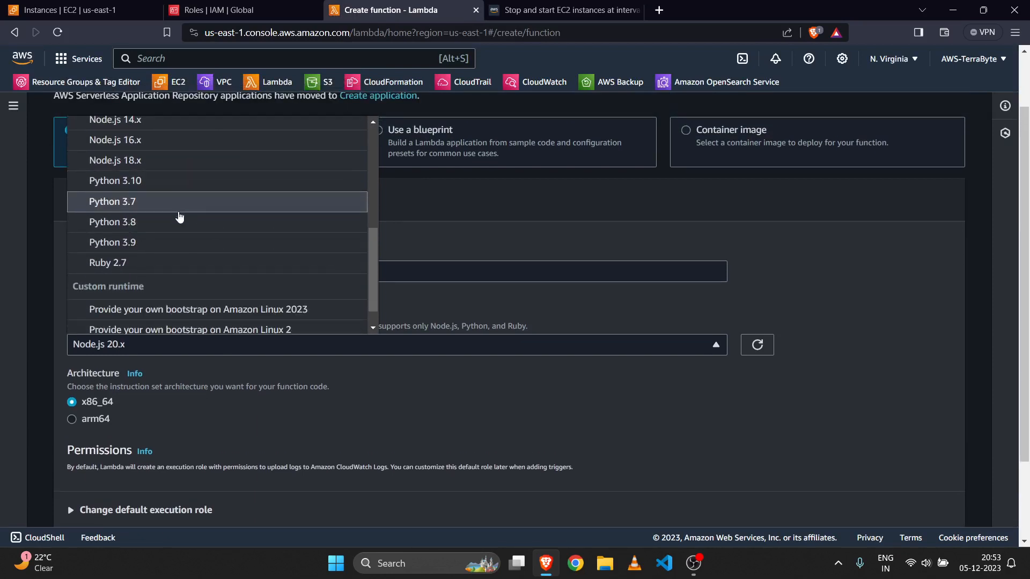
left_click(169, 244)
- Change the execution role to the existing ec2-start-stop-role and create the function
scroll(332, 315, "down", 2)
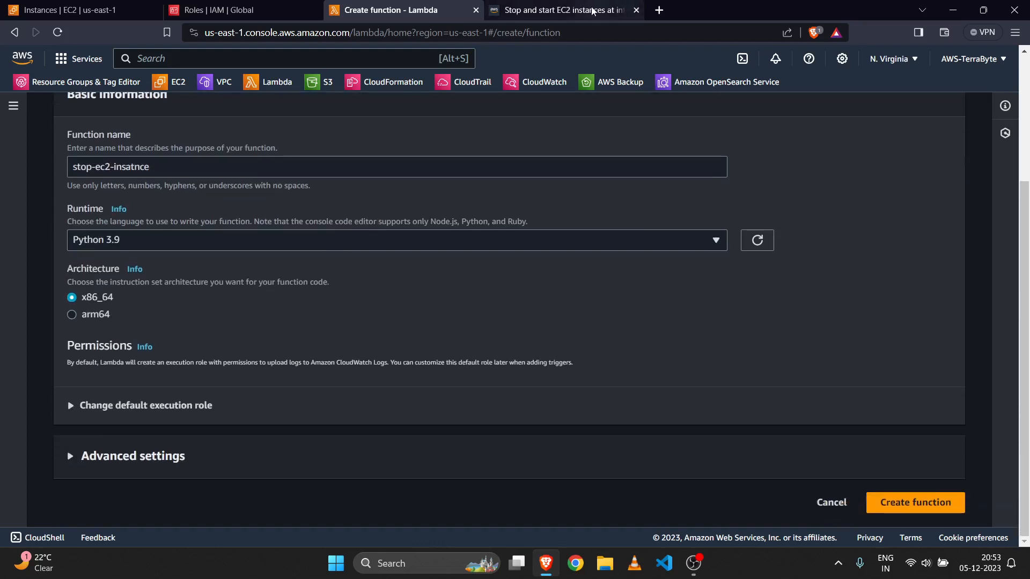
left_click(166, 405)
scroll(310, 355, "down", 1)
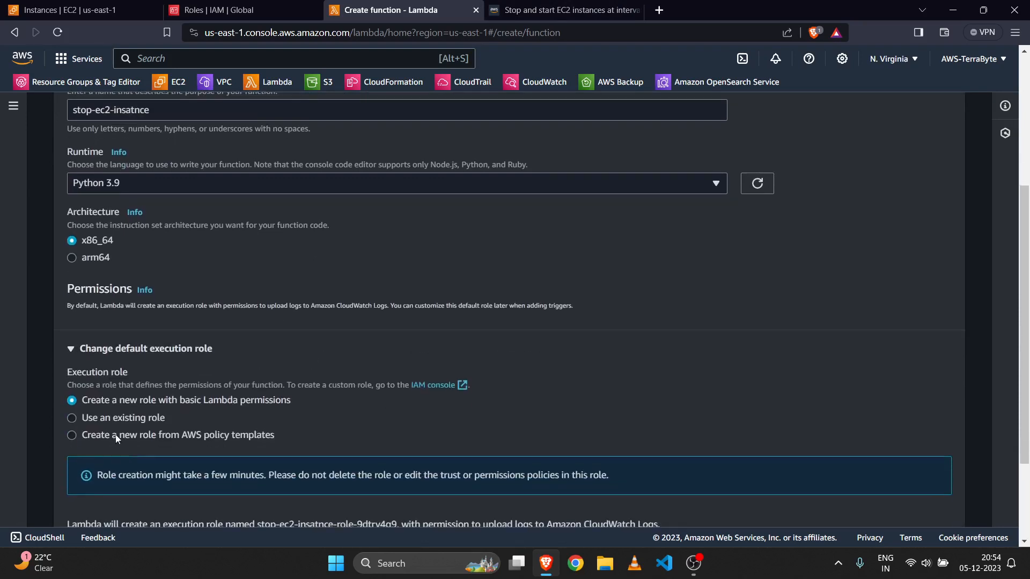
scroll(349, 248, "down", 2)
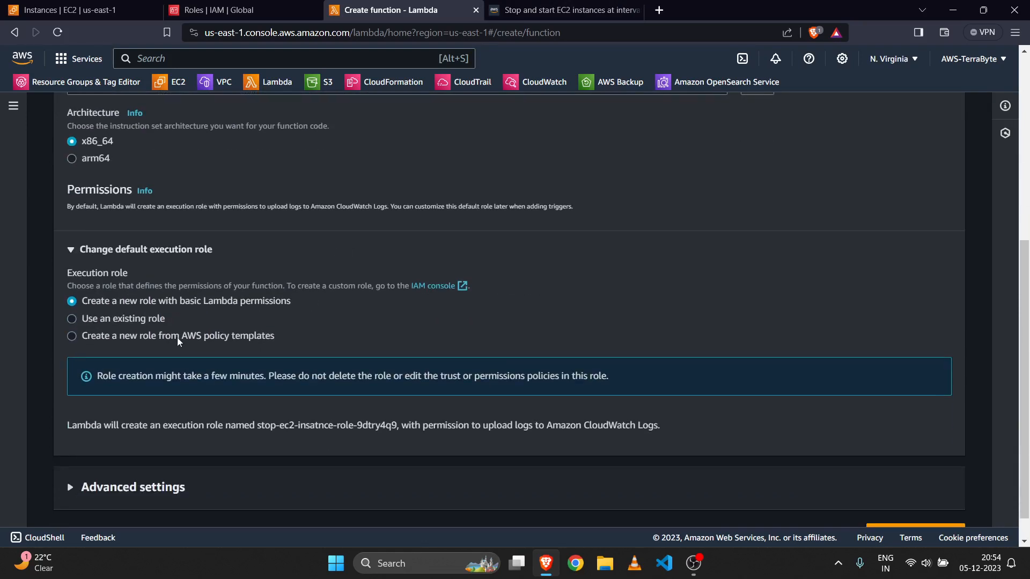
left_click(137, 319)
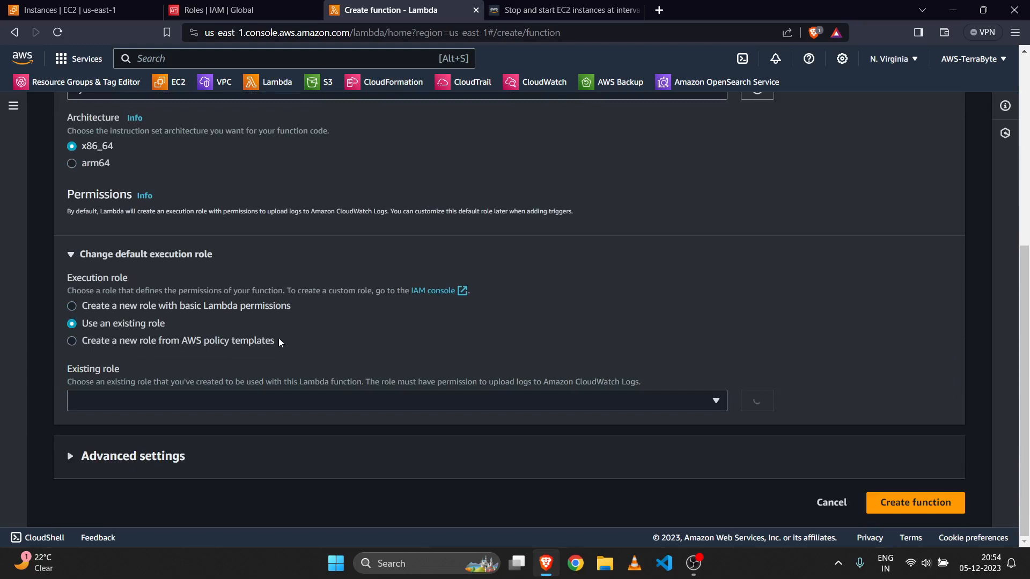
left_click(269, 400)
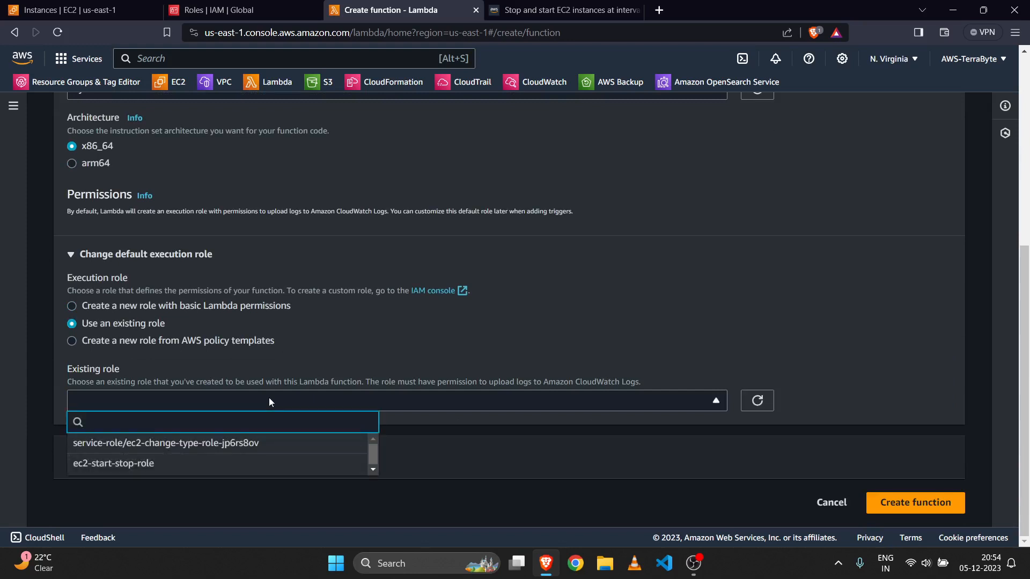
left_click(196, 465)
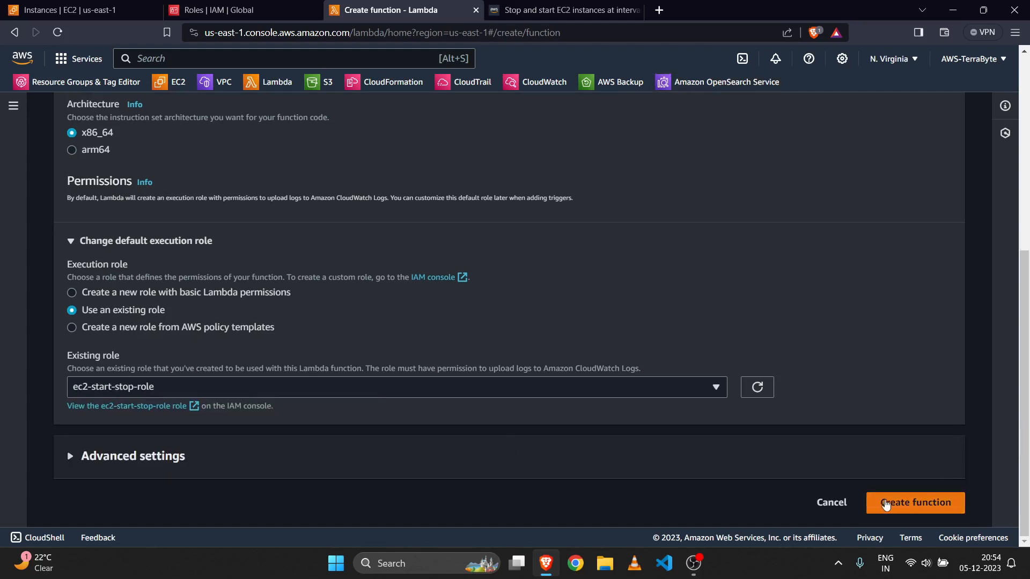
left_click(886, 503)
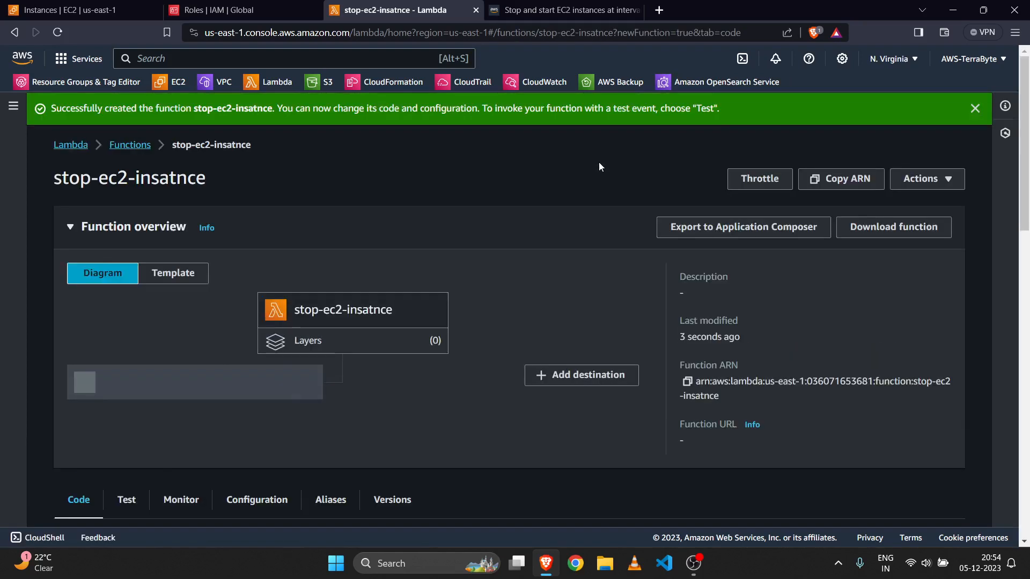
- Copy the article's Python code that stops the identified instances
left_click(569, 10)
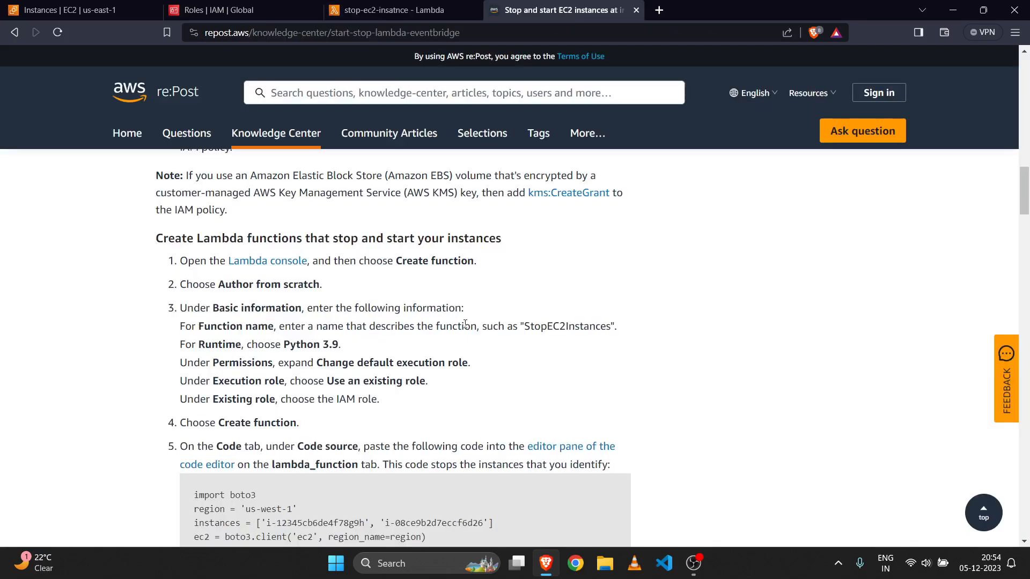
scroll(464, 324, "down", 2)
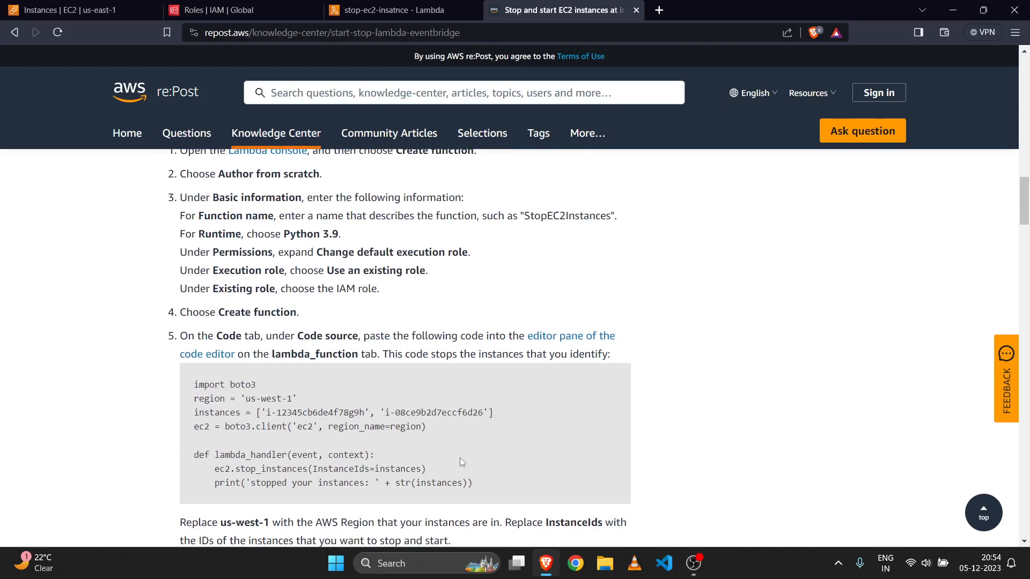
left_click_drag(479, 489, 512, 483)
key("ctrl+c")
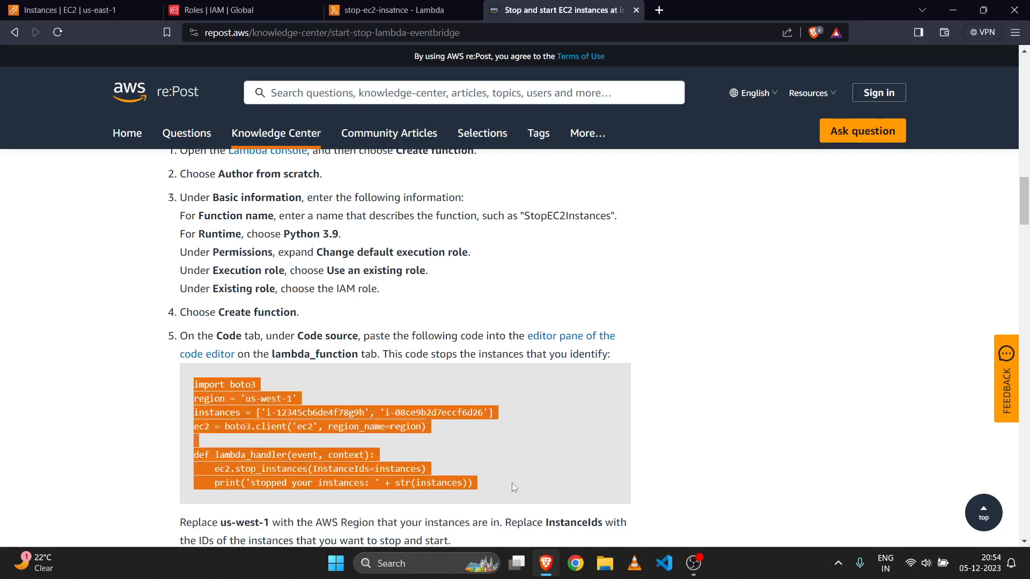
left_click(512, 483)
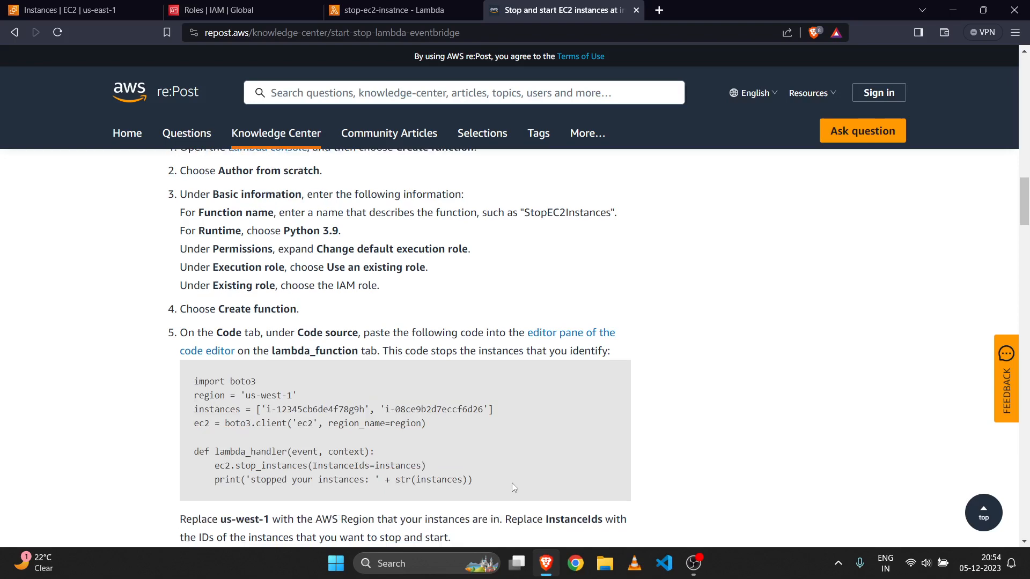
- Replace all default code in the stop-ec2-insatnce function's lambda_function file with the copied stop code
left_click(424, 7)
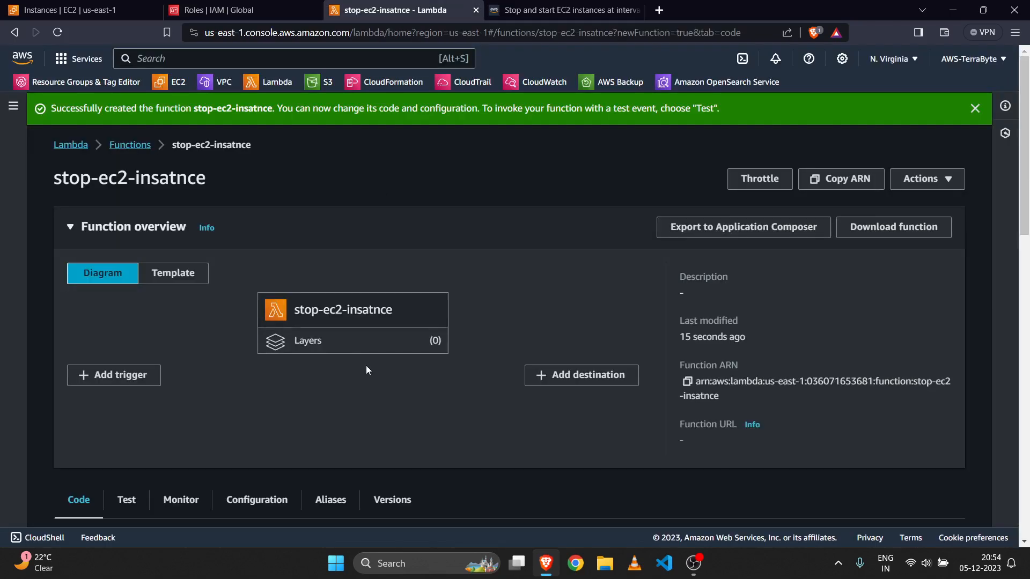
scroll(366, 366, "down", 2)
scroll(366, 365, "down", 5)
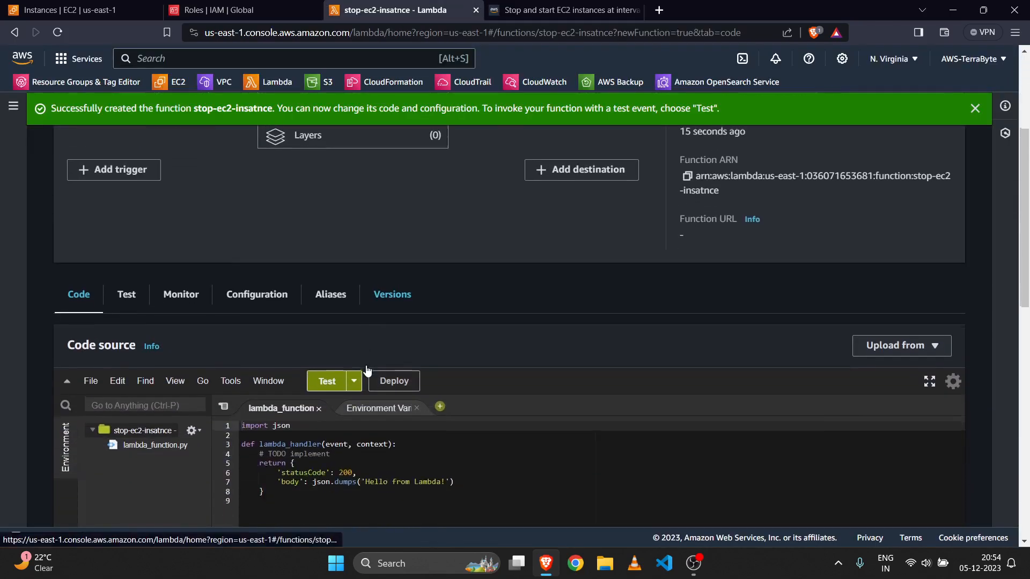
left_click(292, 426)
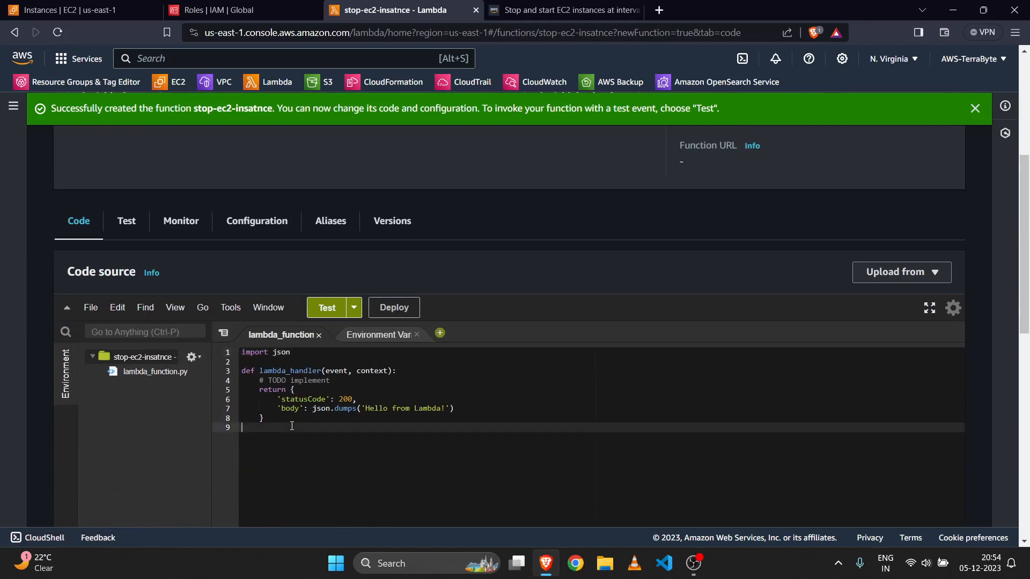
scroll(292, 426, "down", 1)
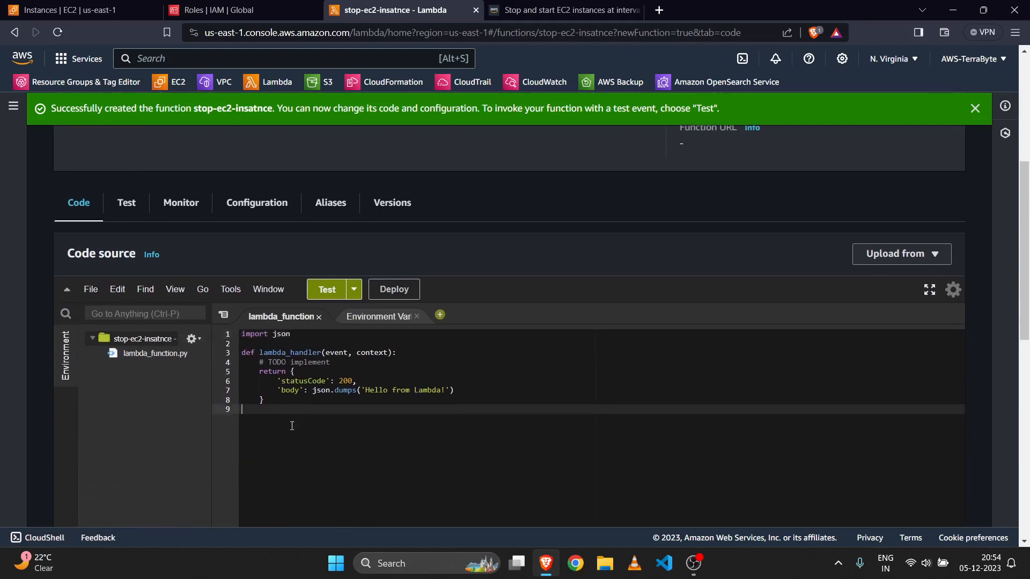
key("ctrl+a")
key("ctrl+v")
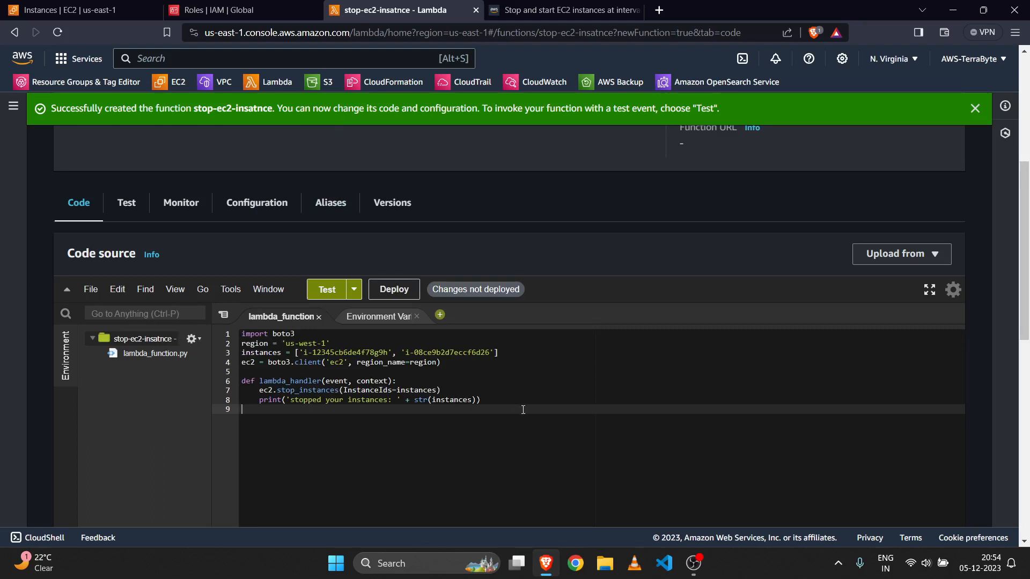
- Copy the instance ID of the application-server instance from the EC2 instances list
left_click(85, 12)
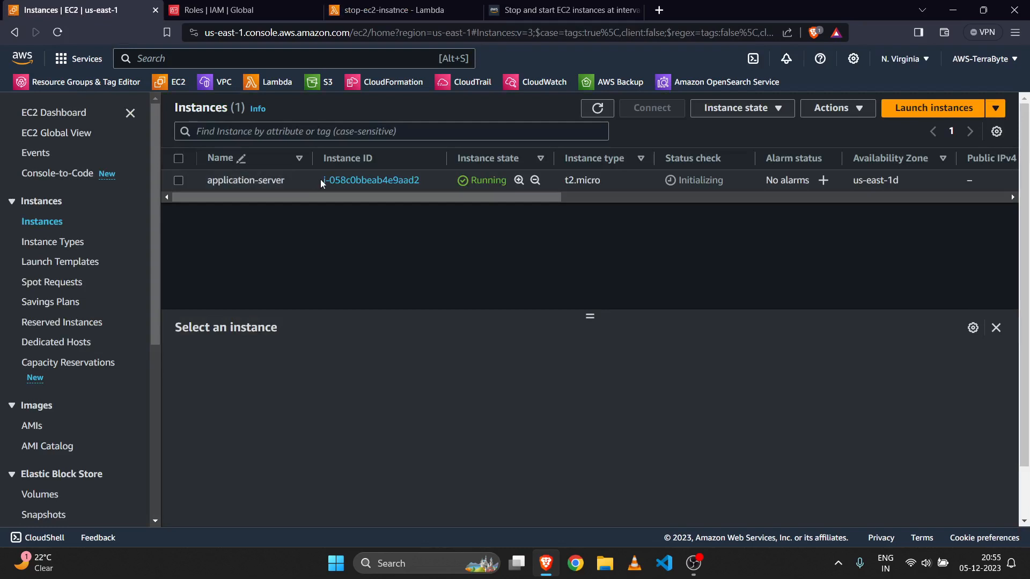
left_click_drag(426, 188, 427, 187)
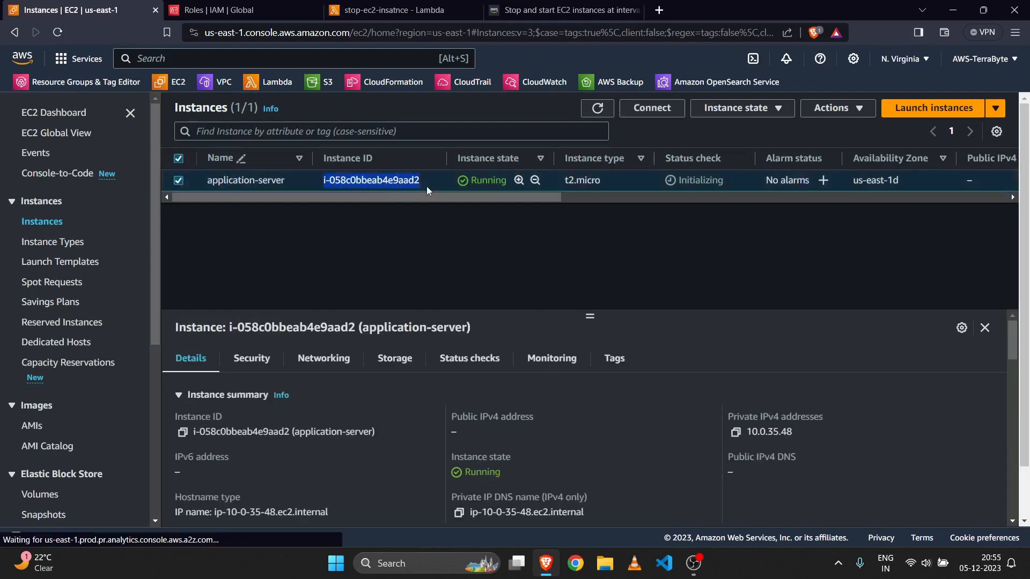
left_click(404, 266)
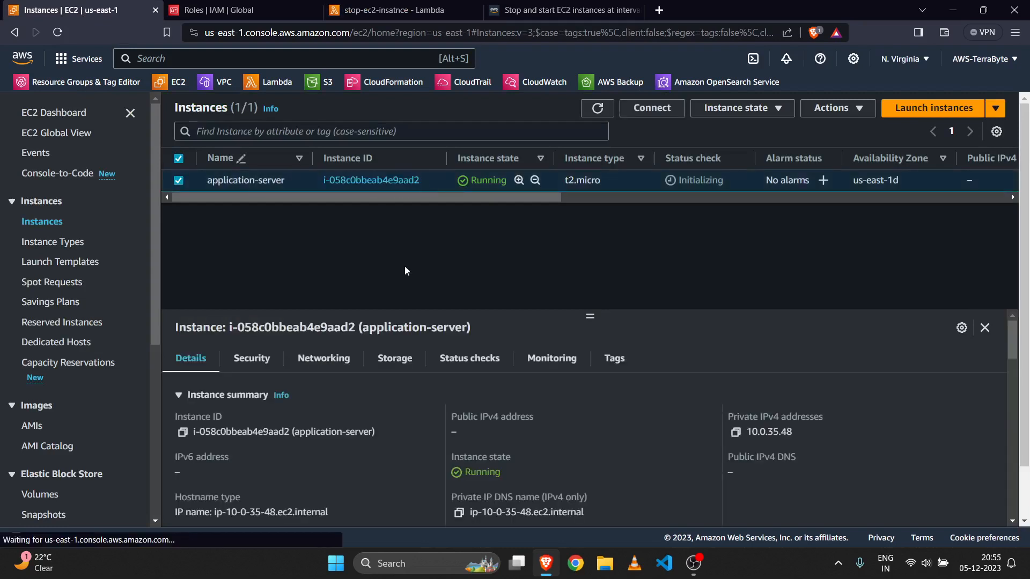
- Replace both sample instance IDs in the stop function's code with 'i-058c0bbeab4e9aad2', enclosed in single quotes
left_click(401, 8)
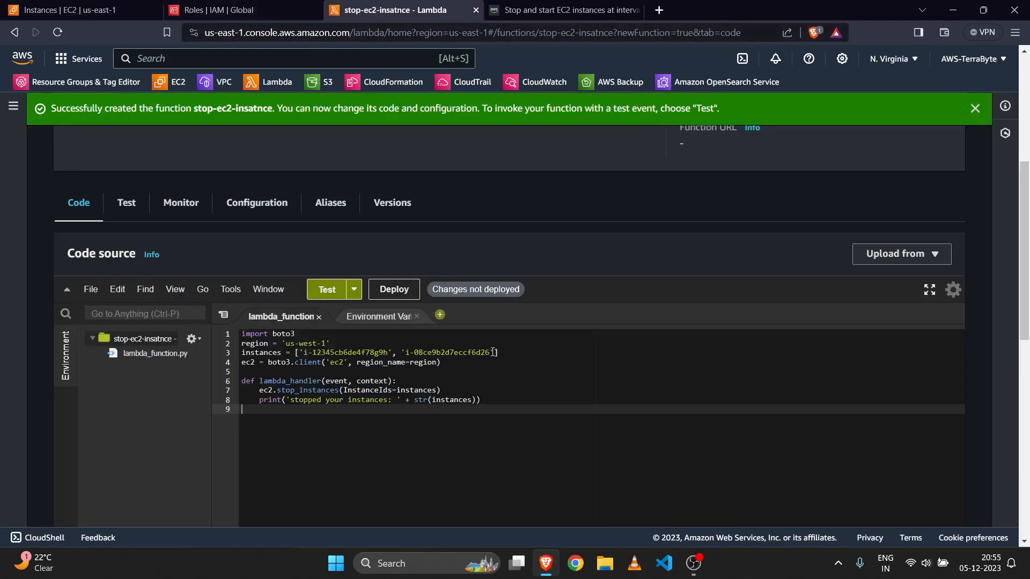
left_click_drag(489, 352, 299, 352)
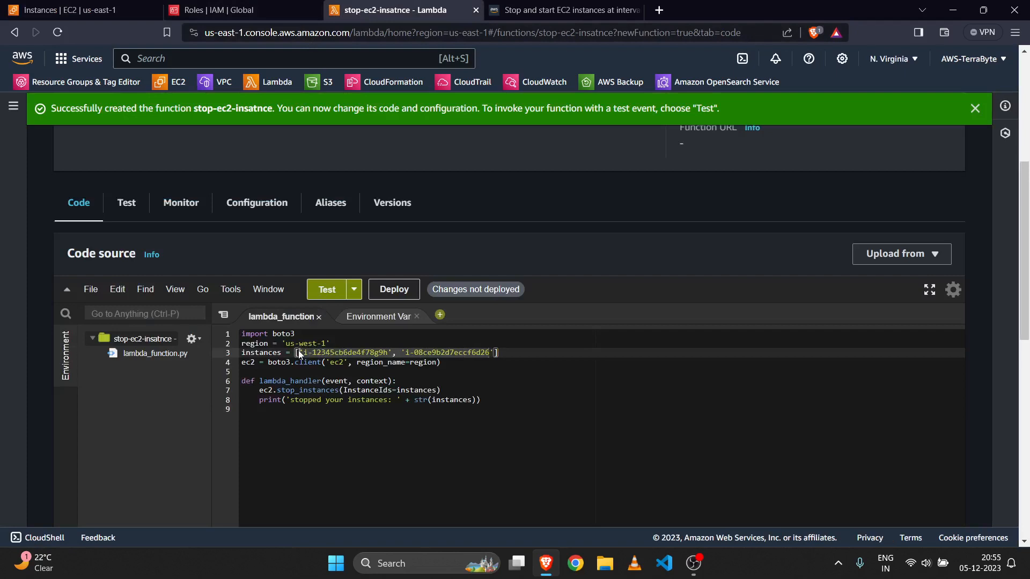
type("i-058c0bbeab4e9aad2")
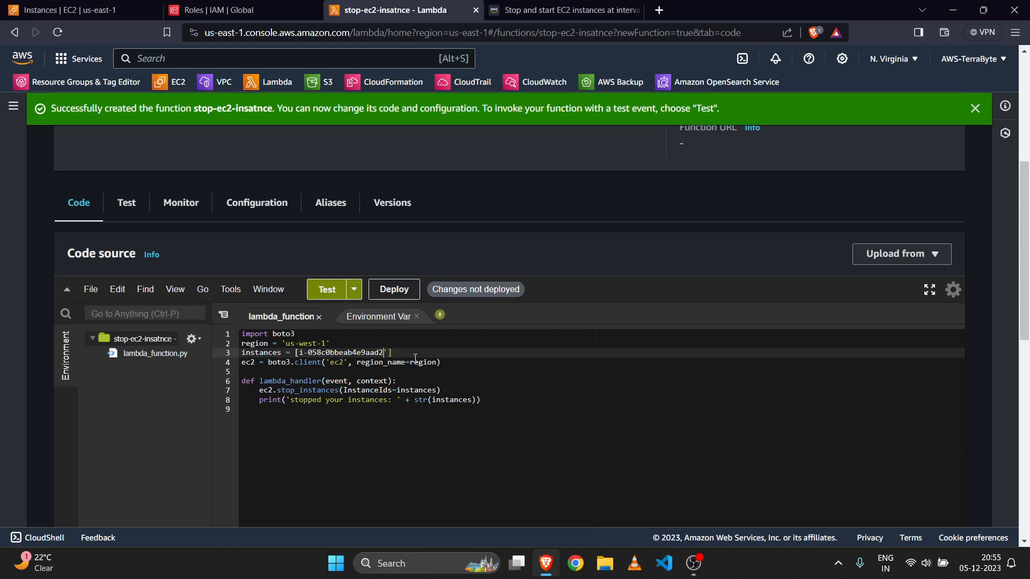
key("BackSpace")
type("\"")
key("BackSpace")
type("'")
key("Down")
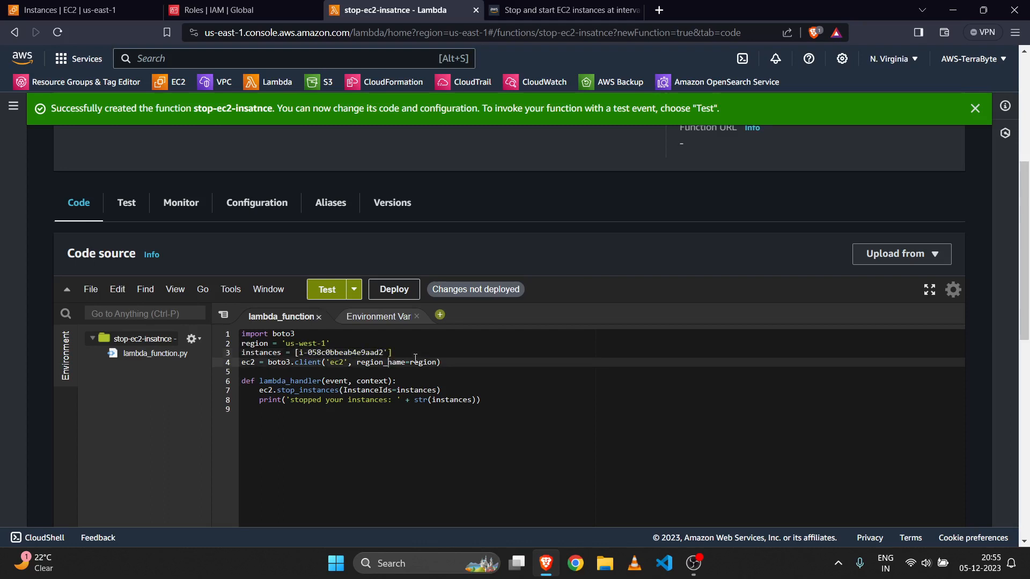
key("Up")
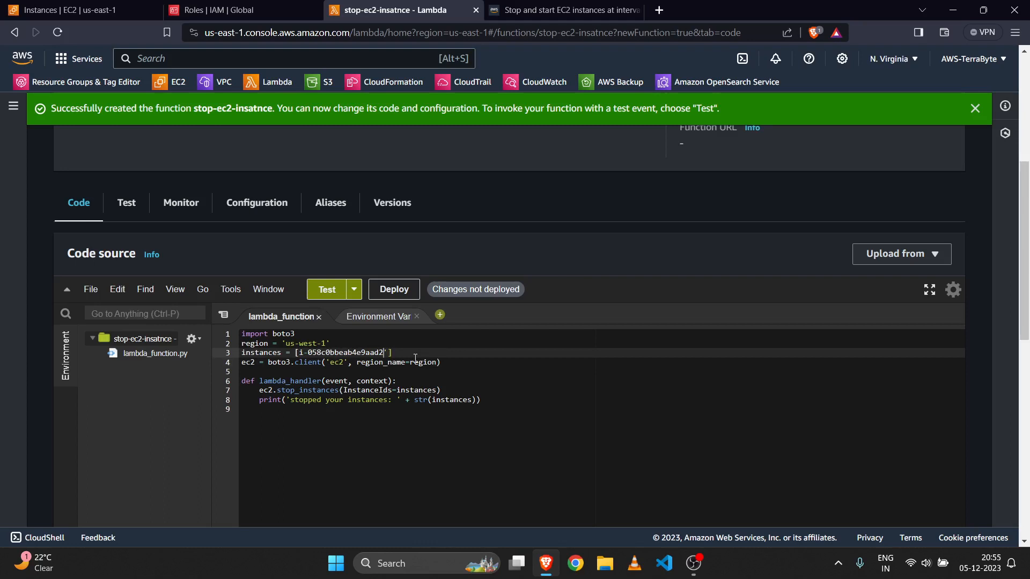
type("'")
left_click(449, 365)
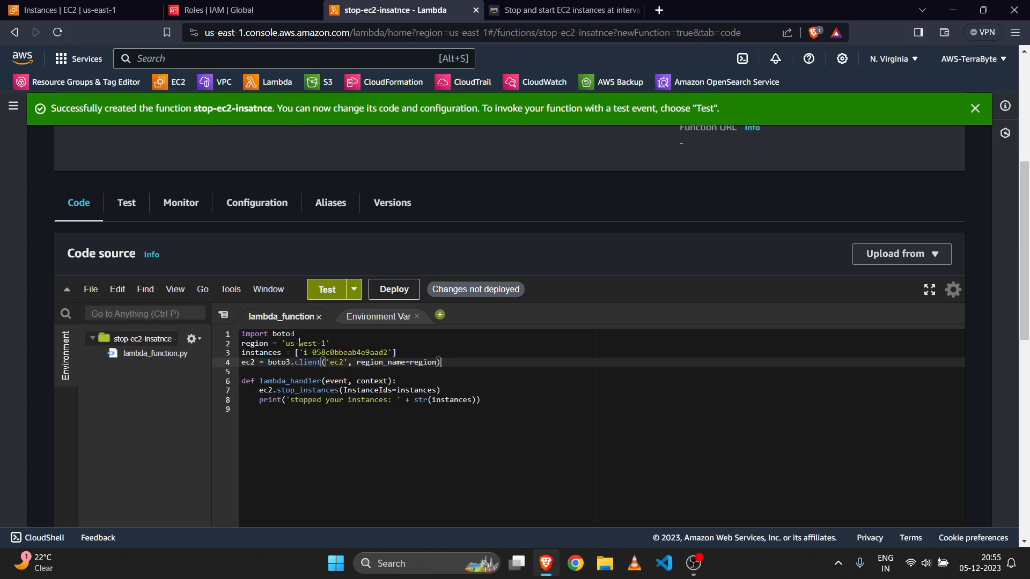
- Check the console's current region code and change the region variable in the code to 'us-east-1'
left_click(323, 343)
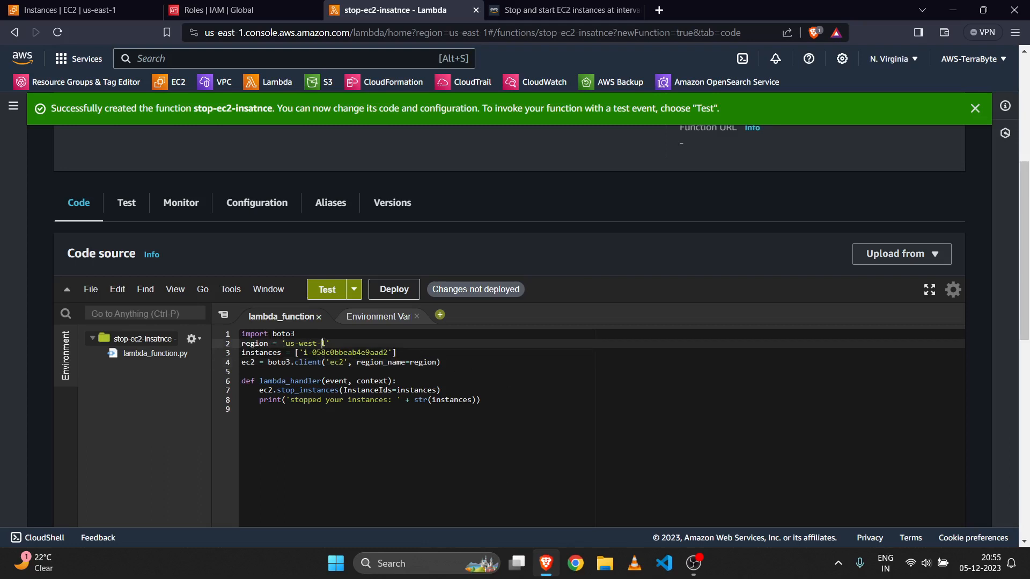
left_click(893, 58)
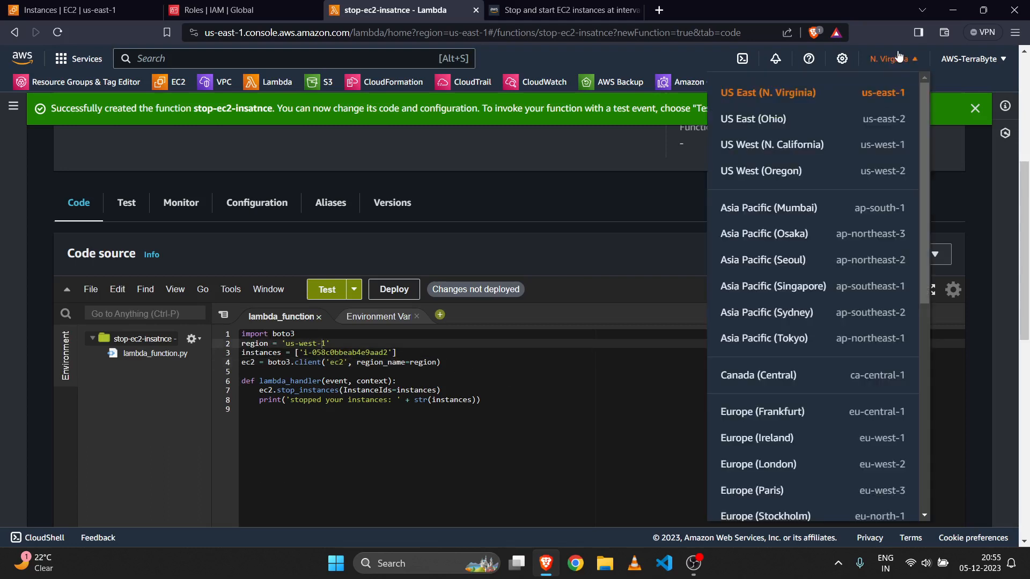
left_click(586, 225)
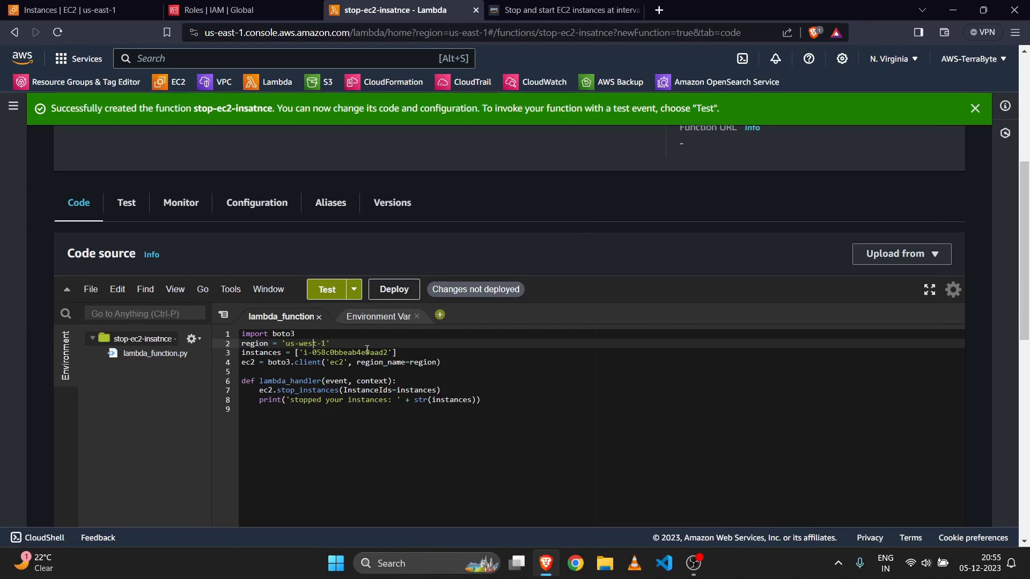
key("BackSpace")
key("BackSpace")
type("us")
key("ctrl+s")
key("Right")
key("Right")
key("Right")
key("Right")
key("BackSpace")
key("BackSpace")
key("BackSpace")
key("BackSpace")
key("BackSpace")
type("east-")
key("ctrl+s")
key("Down")
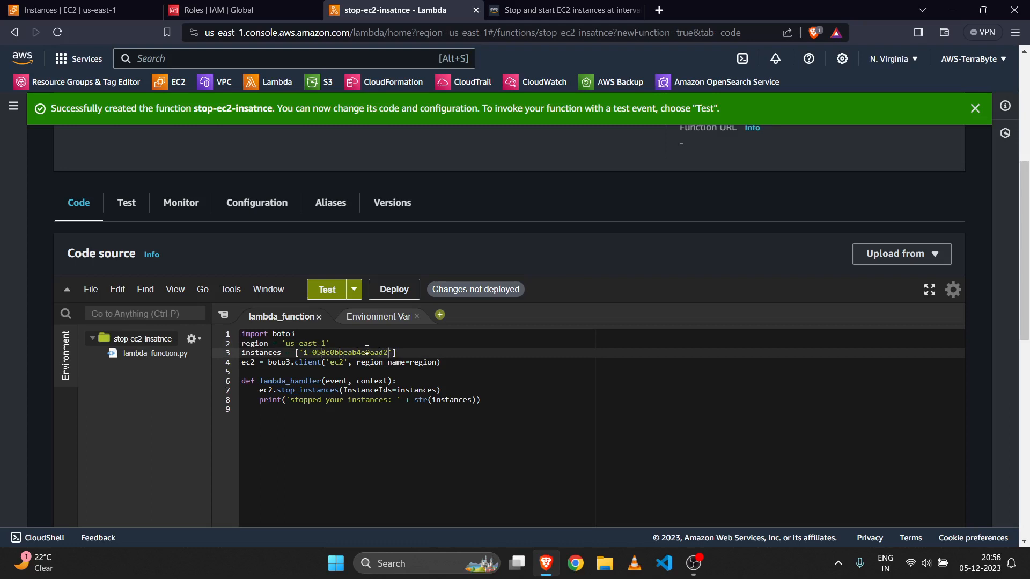
- Review the edited stop code and deploy the changes to the stop-ec2-insatnce function
key("Right")
key("Down")
key("Down")
key("Down")
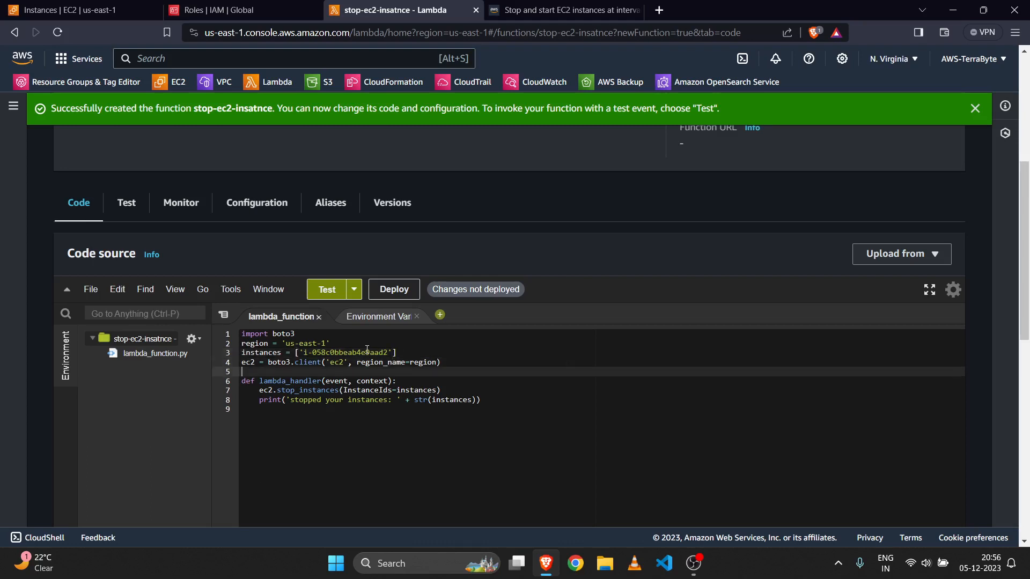
left_click_drag(482, 401, 242, 334)
left_click(518, 408)
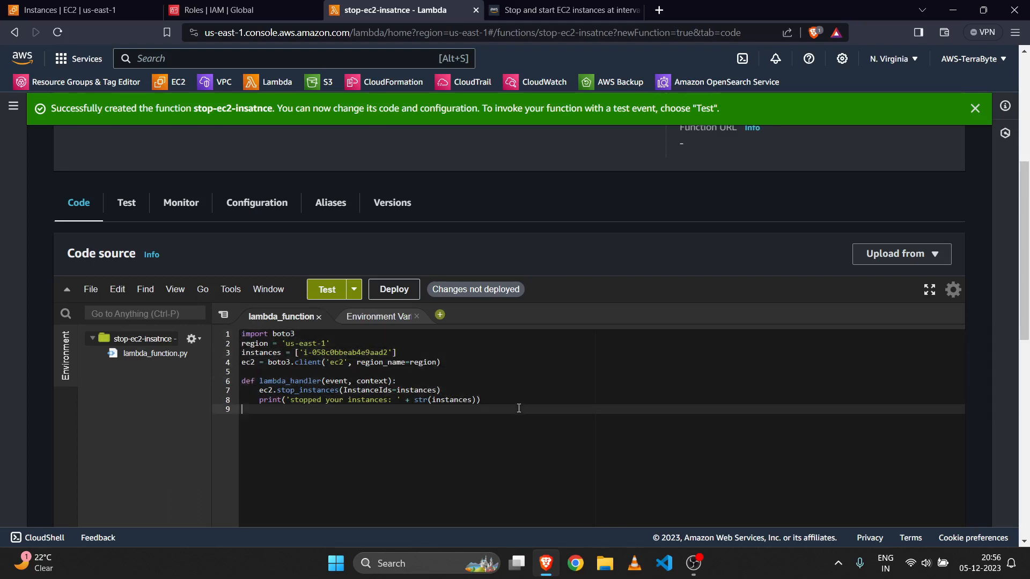
scroll(519, 408, "down", 1)
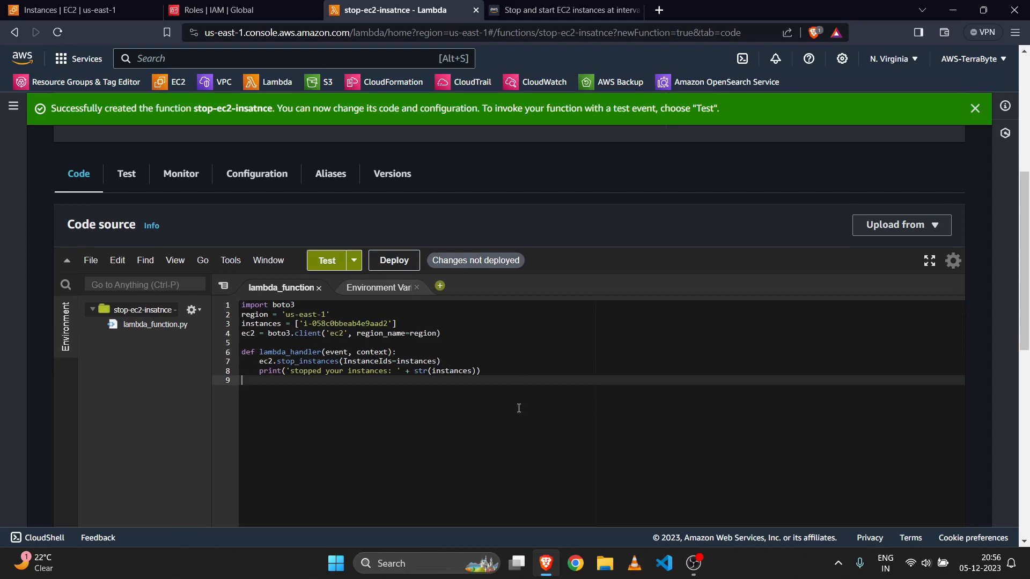
scroll(519, 408, "down", 3)
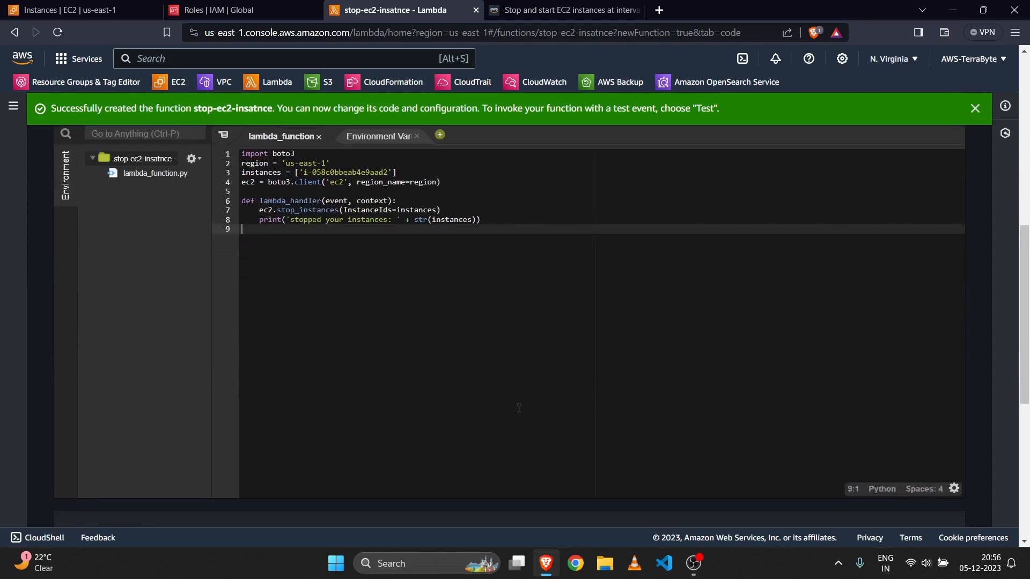
scroll(512, 376, "up", 1)
scroll(479, 197, "up", 2)
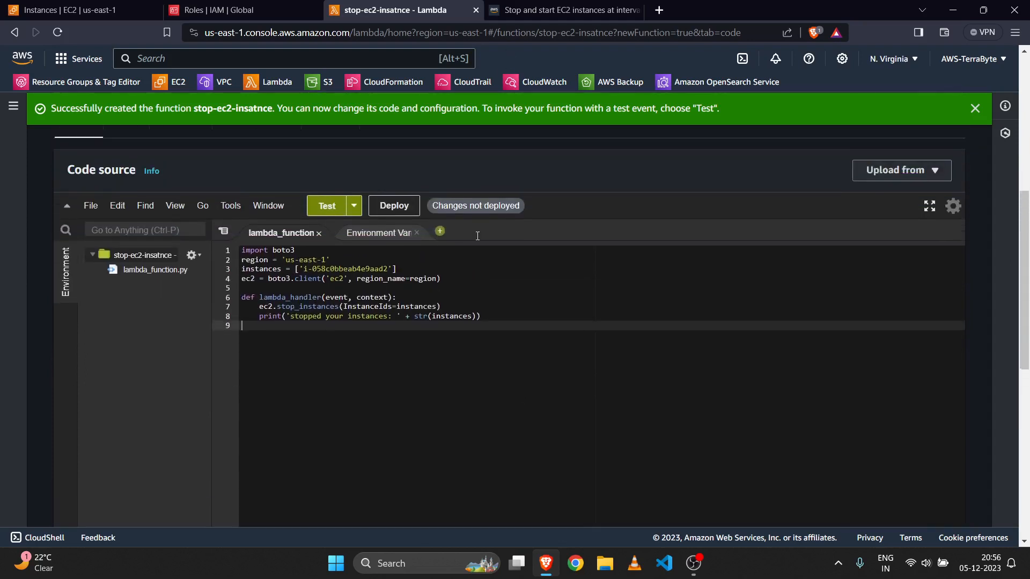
left_click(405, 211)
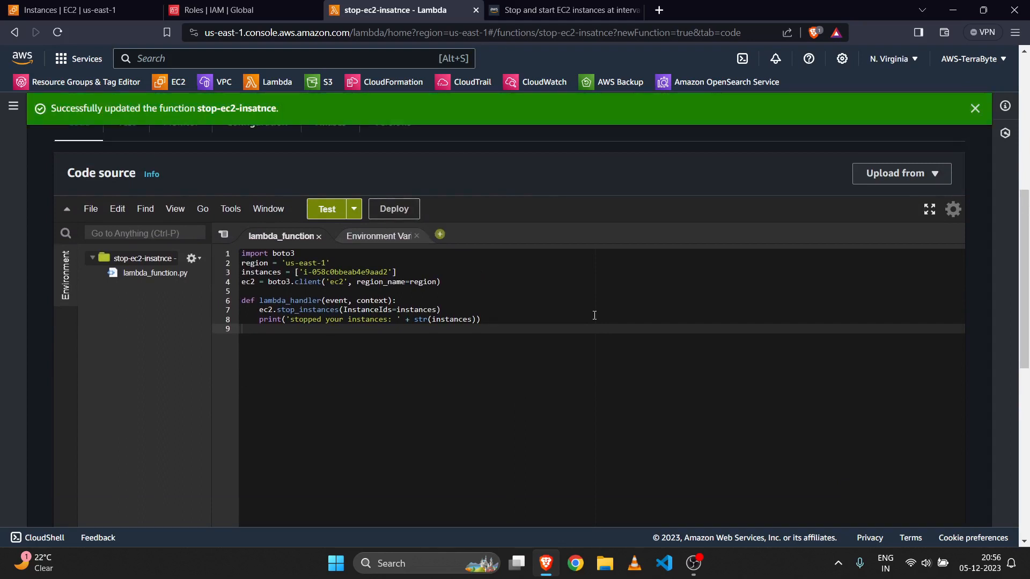
- Create and save a private test event named ec2-stop-instance using the hello-world template
left_click(355, 213)
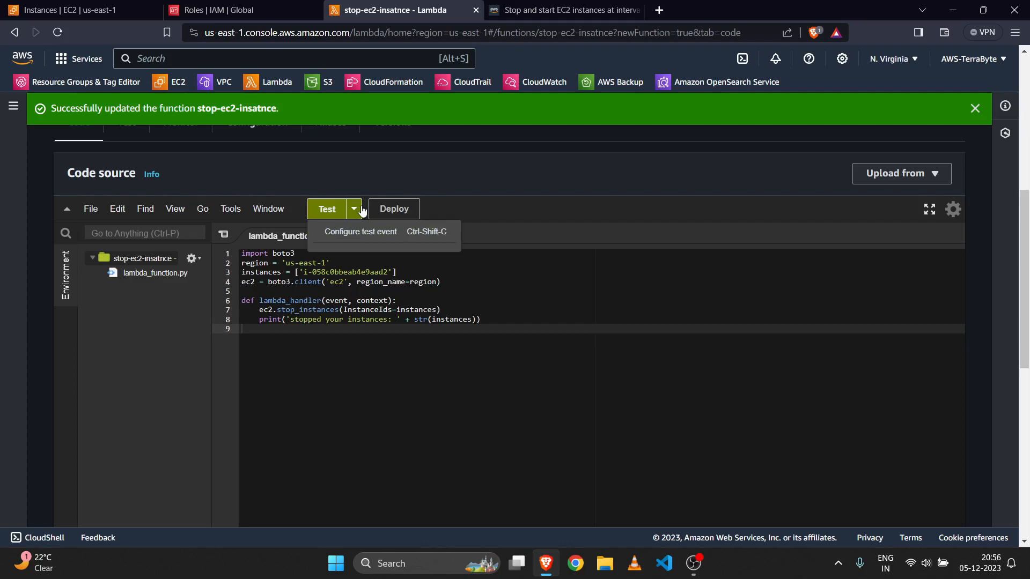
left_click(362, 210)
left_click(363, 211)
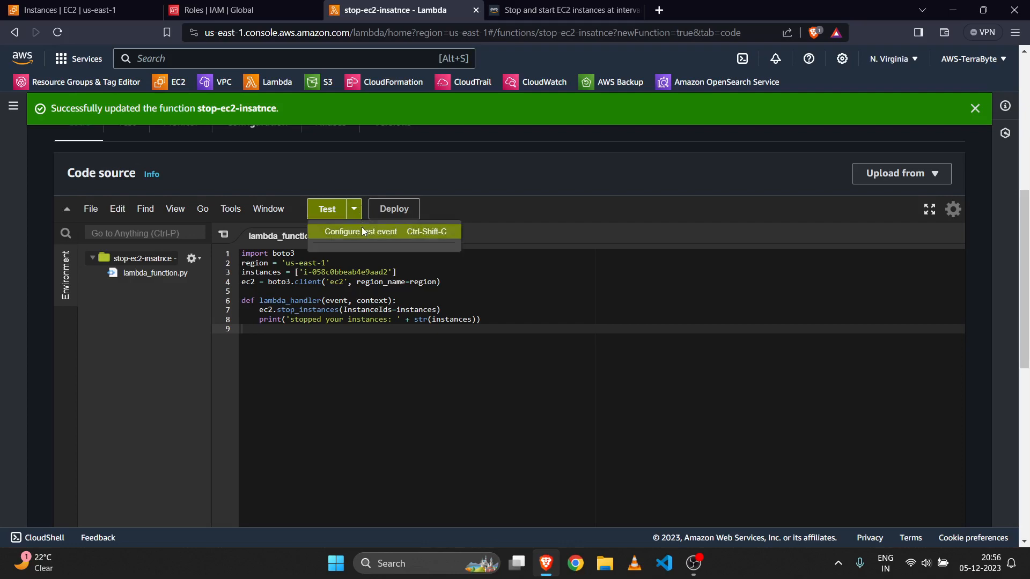
left_click(362, 230)
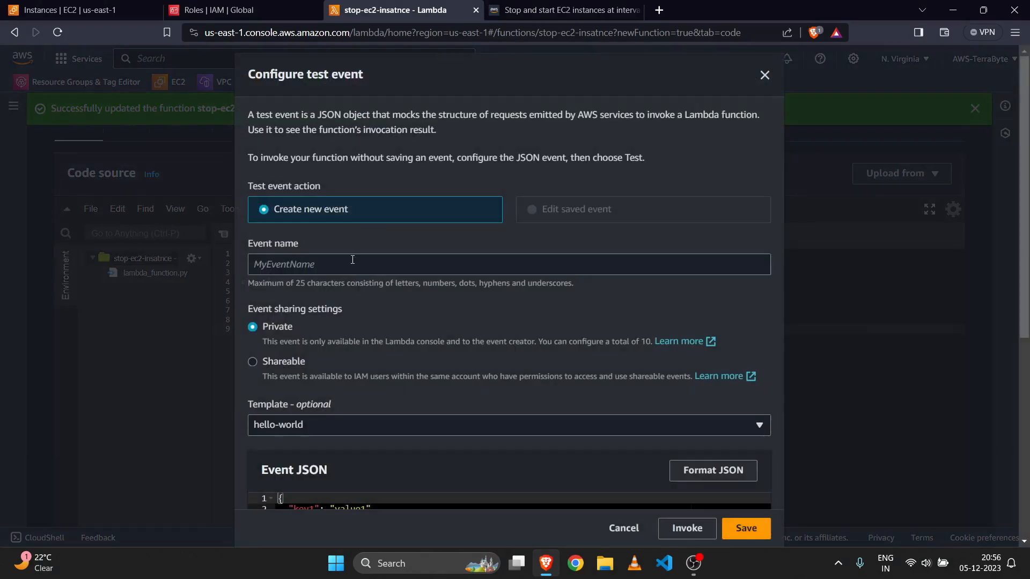
left_click(352, 261)
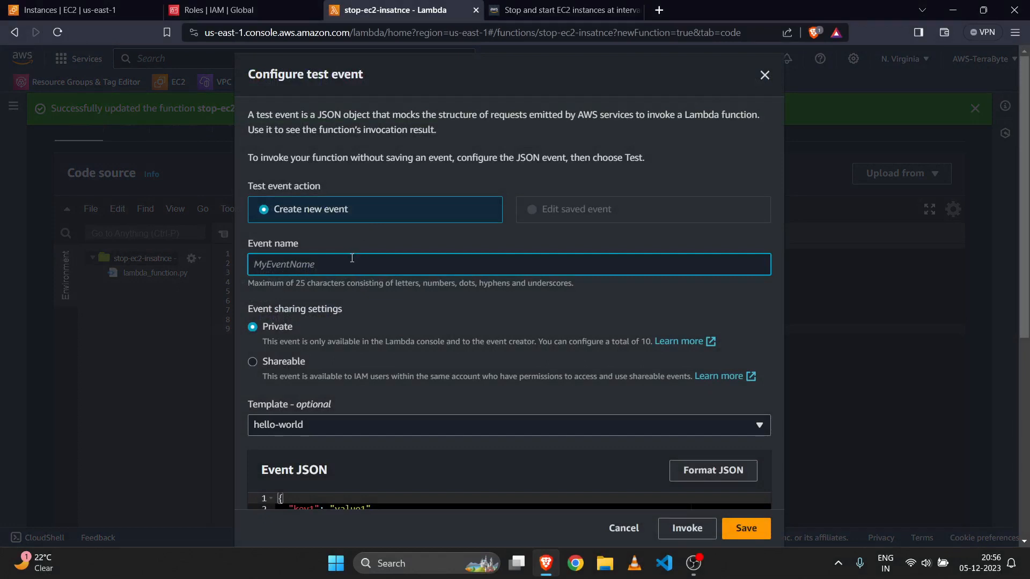
type("ec2-stop-insatce")
key("BackSpace")
key("BackSpace")
key("BackSpace")
type("tance")
left_click(505, 342)
left_click(308, 265)
key("BackSpace")
scroll(488, 368, "down", 6)
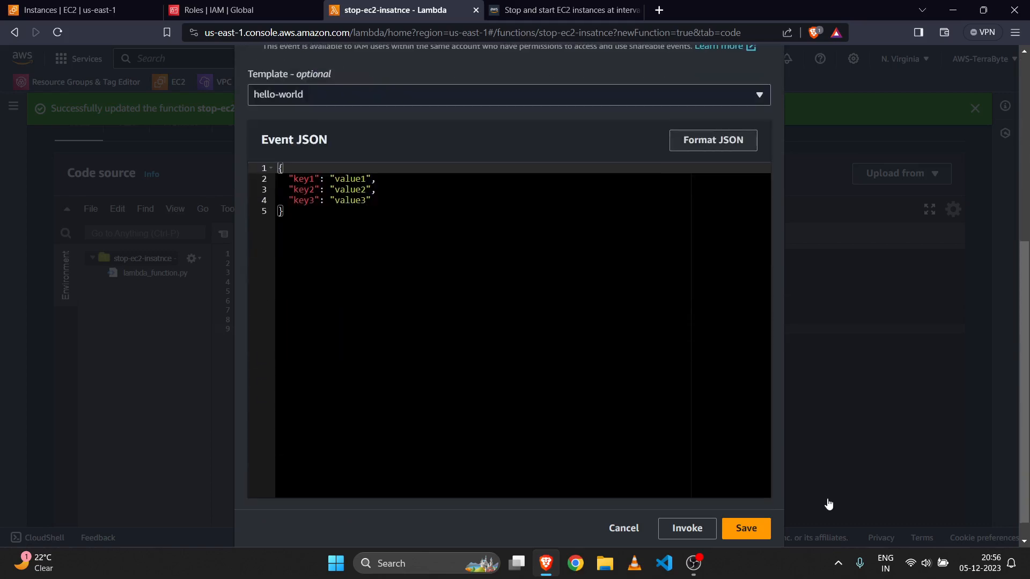
left_click(755, 529)
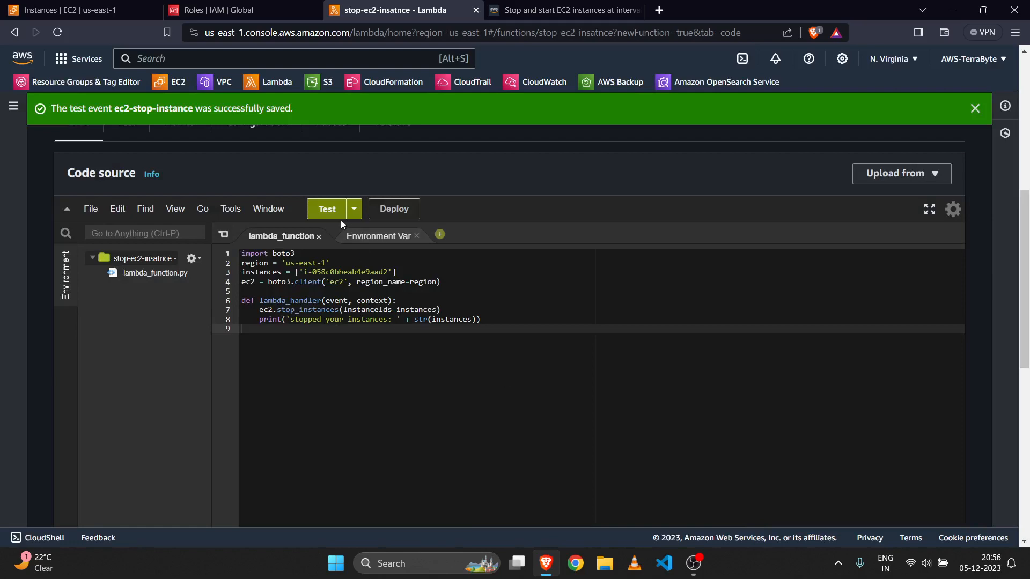
- Read the re:Post article's instructions on the general configuration and timeout that follow deployment
left_click(558, 16)
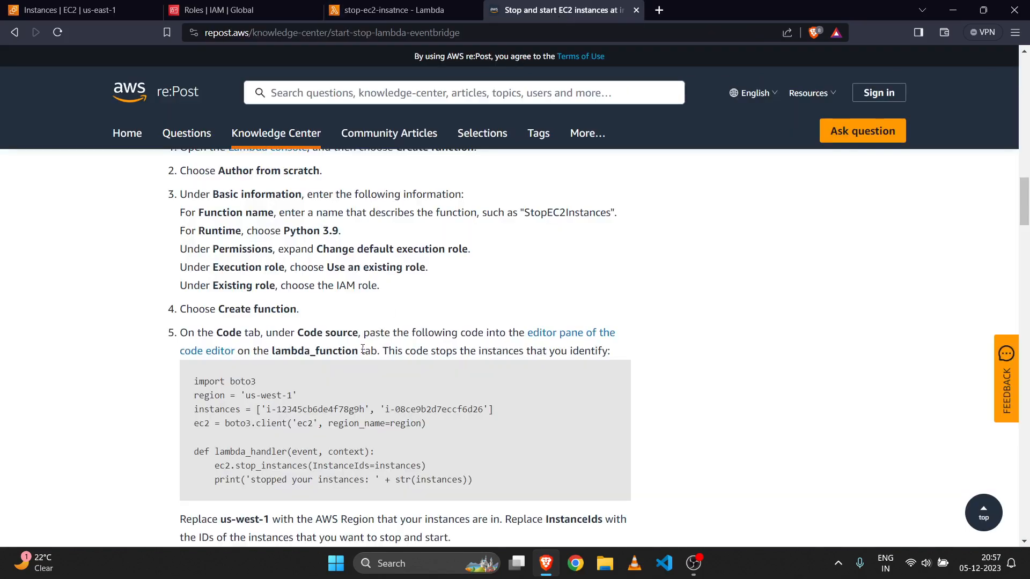
scroll(363, 349, "up", 1)
scroll(363, 349, "down", 1)
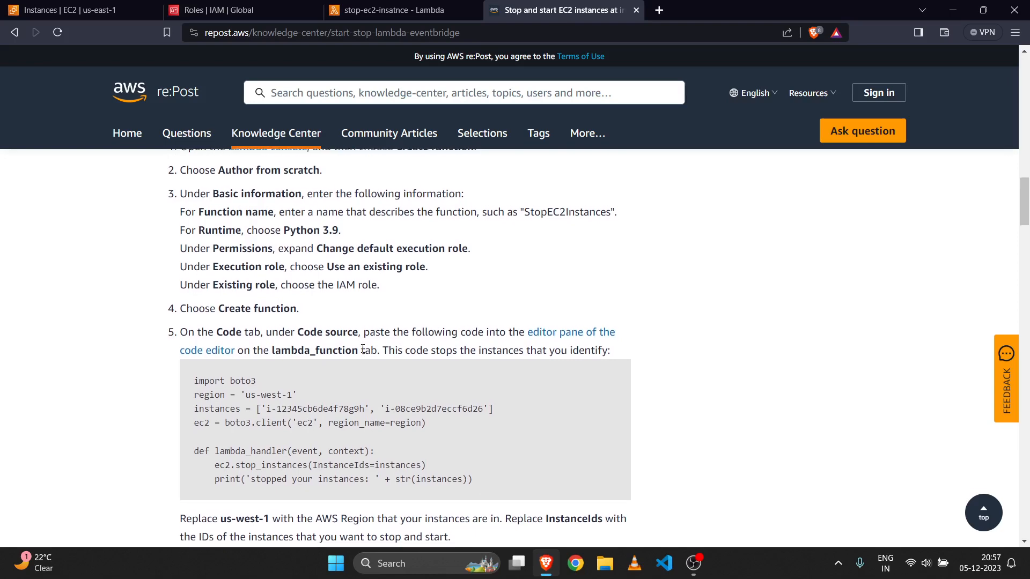
scroll(362, 352, "down", 2)
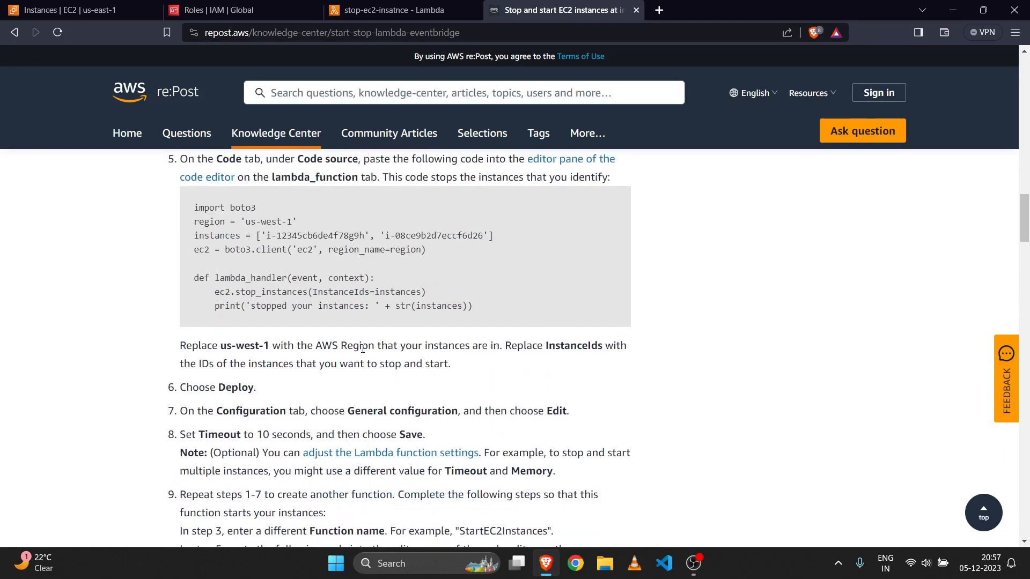
scroll(305, 413, "down", 1)
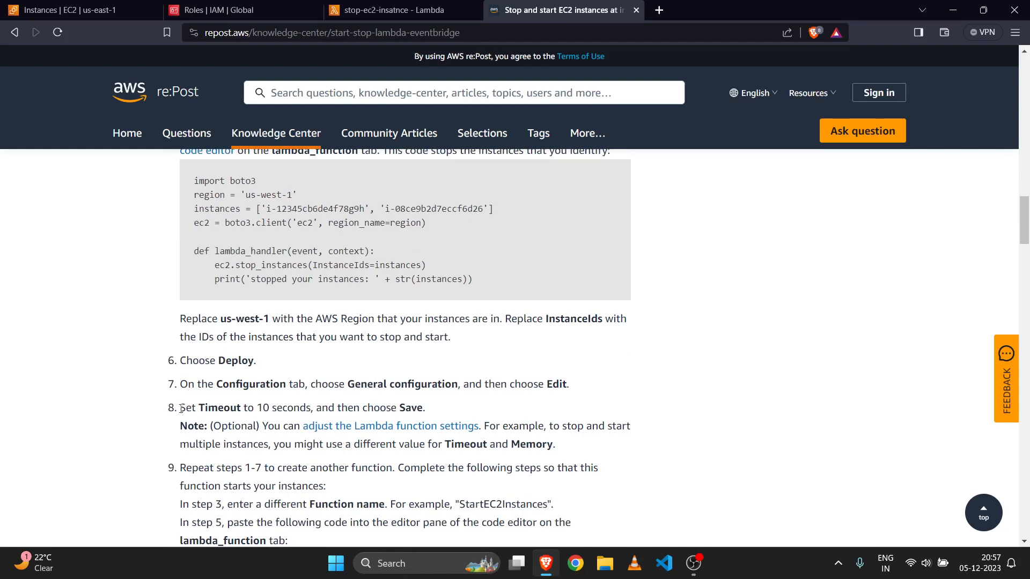
left_click_drag(180, 409, 398, 410)
left_click(369, 414)
- Set the stop-ec2-insatnce function's timeout to 0 min 10 sec in its general configuration and save the settings
left_click(388, 11)
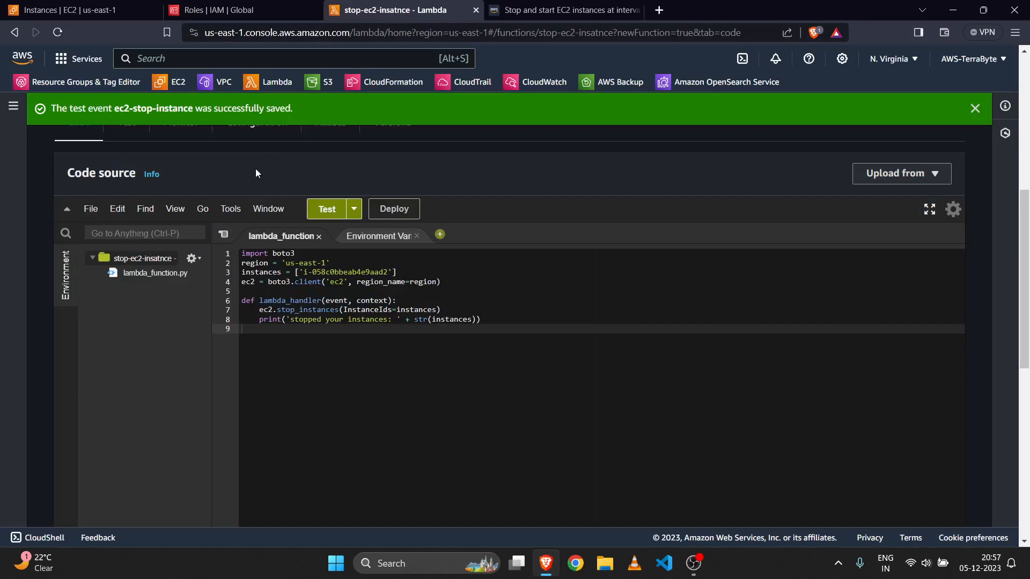
scroll(218, 227, "up", 2)
left_click(248, 235)
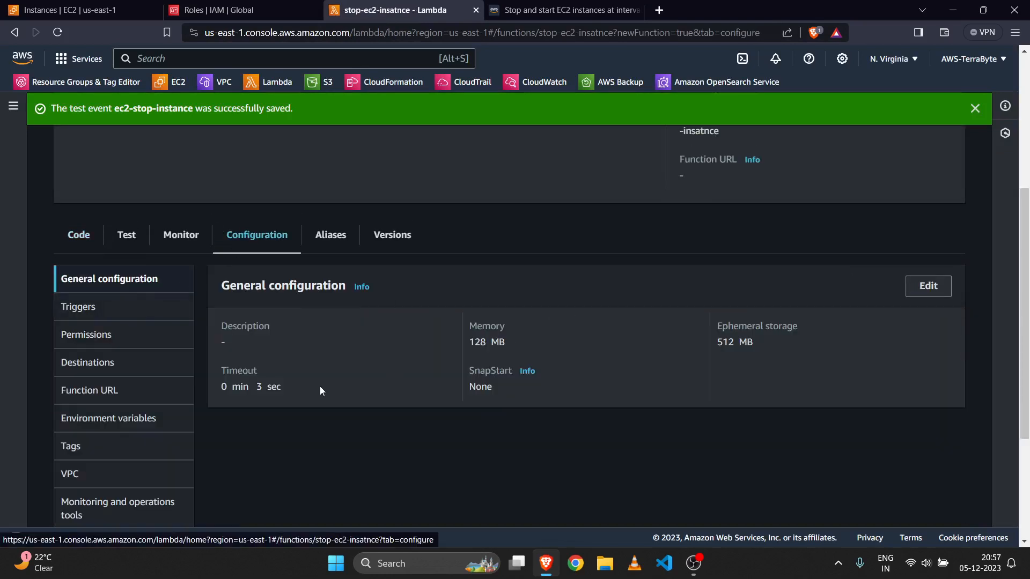
triple_click(225, 387)
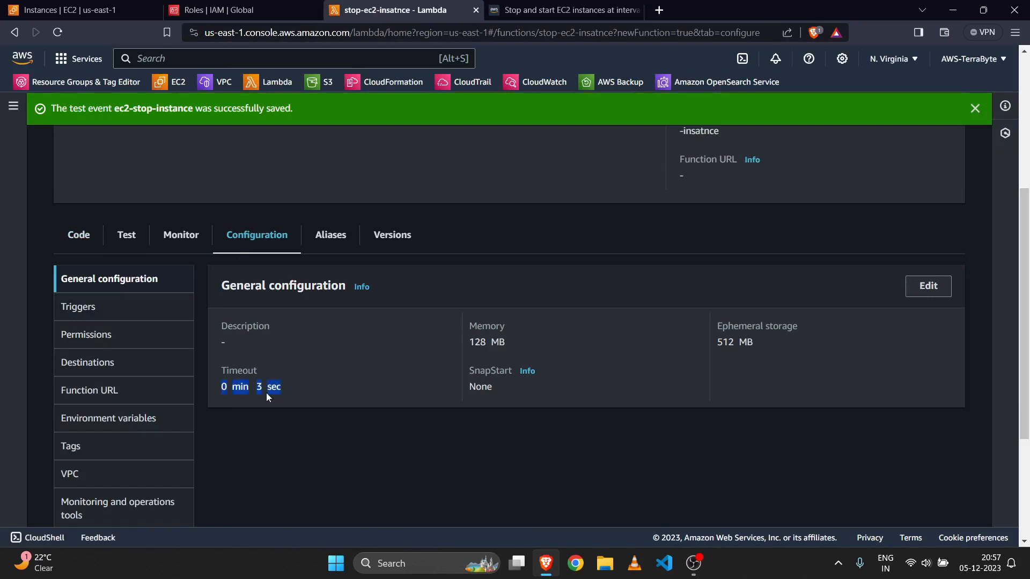
left_click(318, 377)
left_click(924, 285)
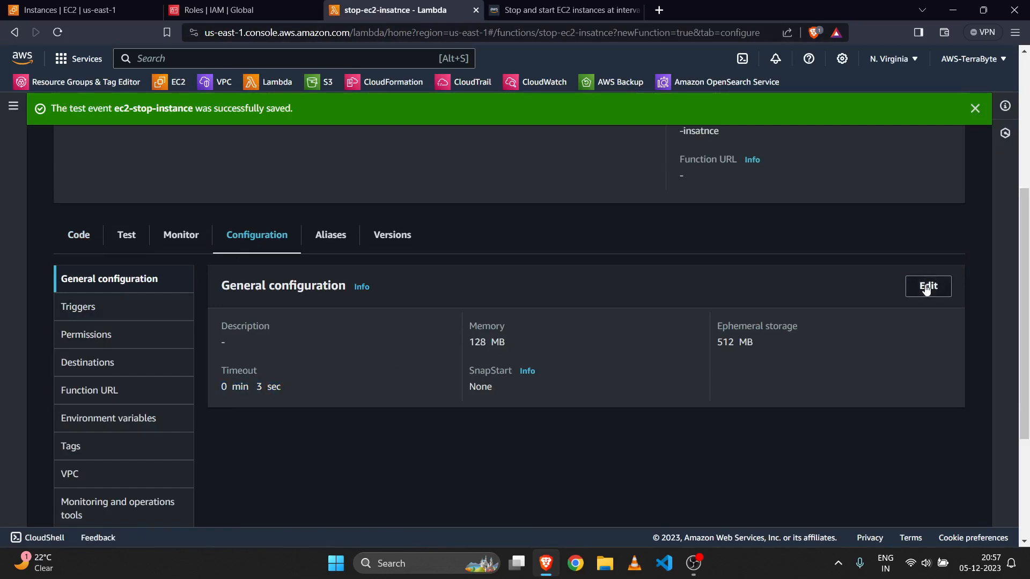
scroll(294, 283, "down", 3)
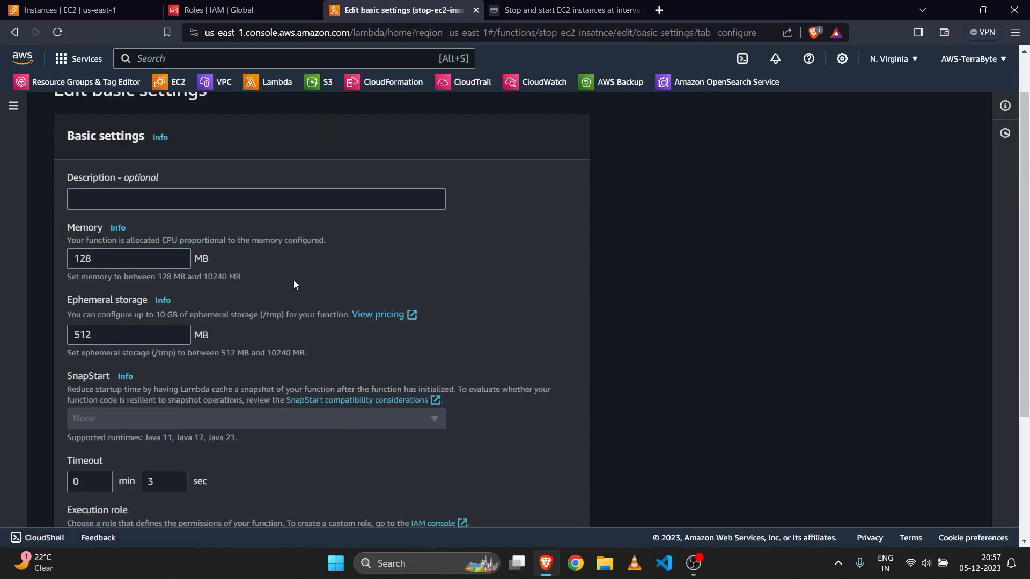
left_click(168, 365)
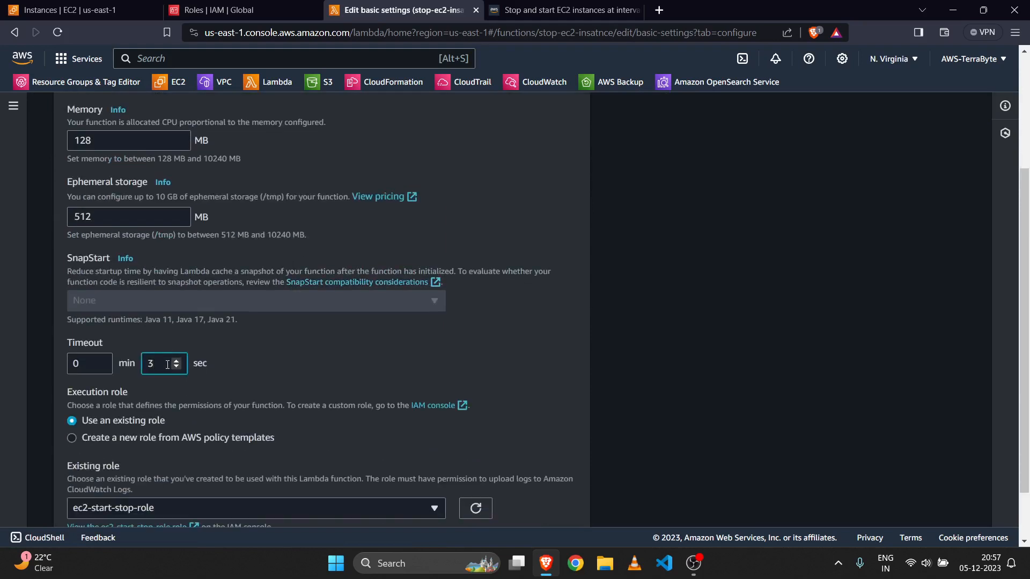
key("BackSpace")
type("10")
scroll(519, 337, "down", 1)
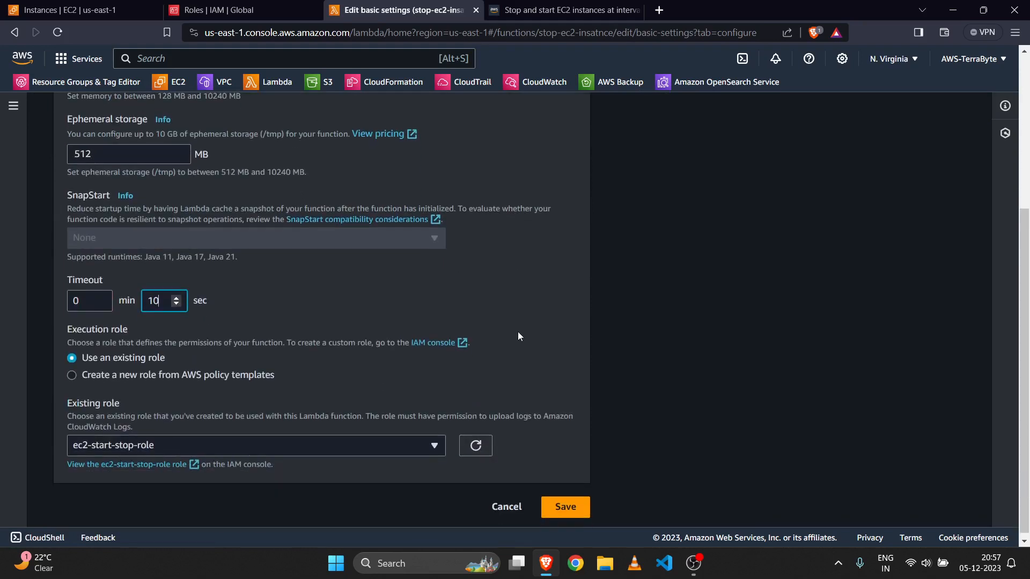
left_click(573, 510)
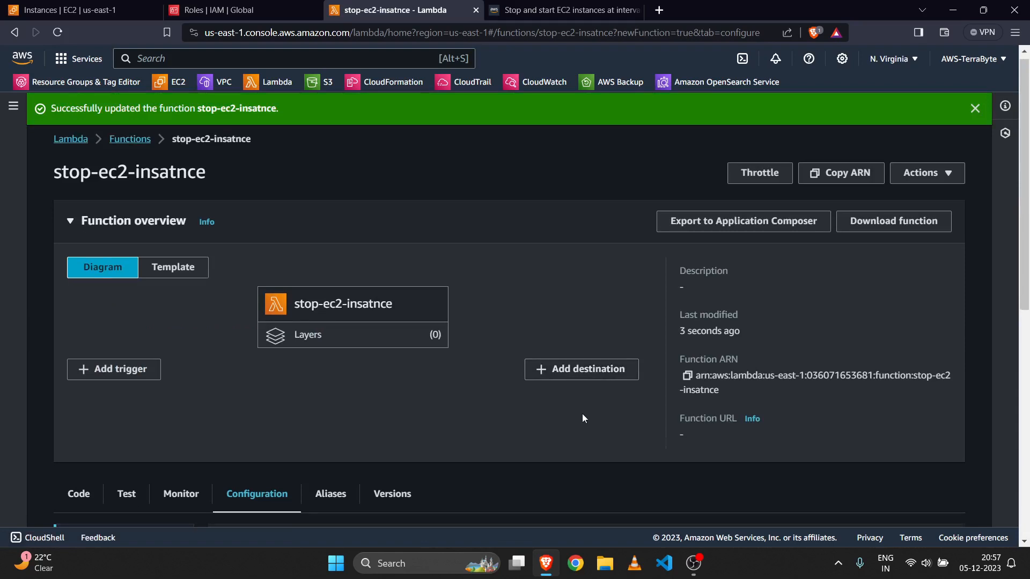
- Dismiss the update notification and check the timeout in the stop function's general configuration
scroll(583, 415, "down", 1)
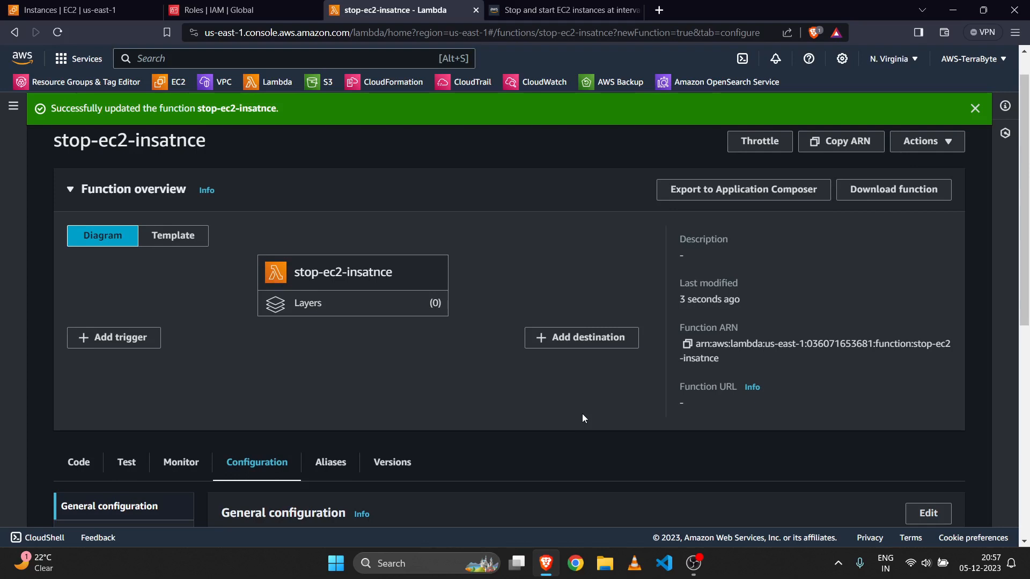
left_click(975, 109)
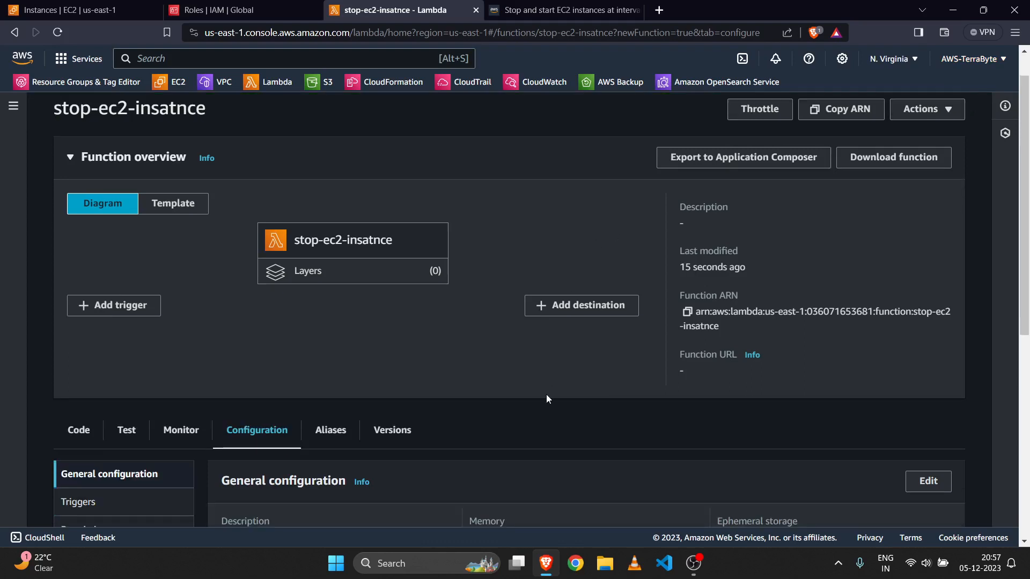
scroll(546, 400, "down", 2)
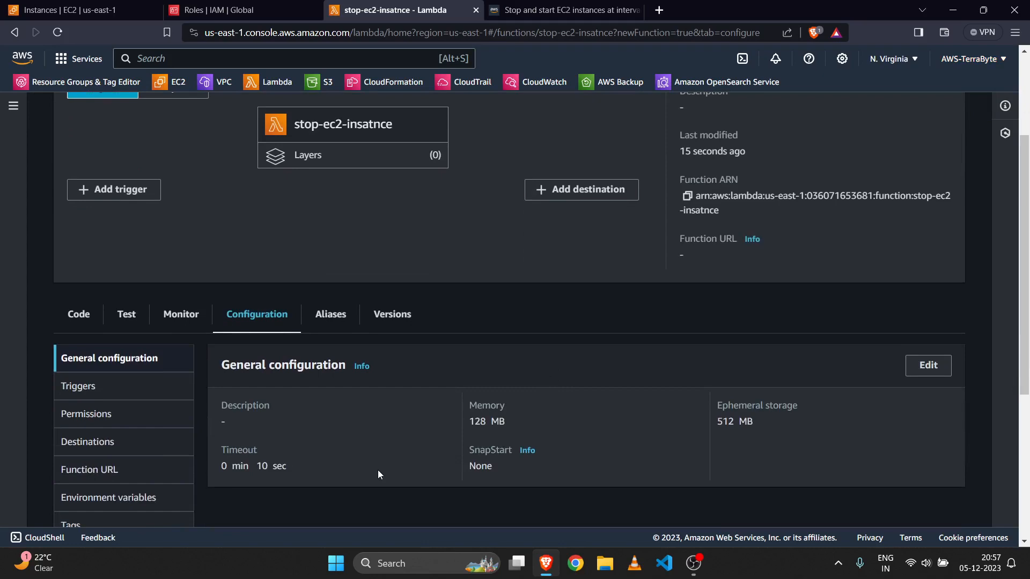
scroll(377, 470, "up", 1)
- Return to the stop function's code and run it with the saved ec2-stop-instance test event
left_click(80, 368)
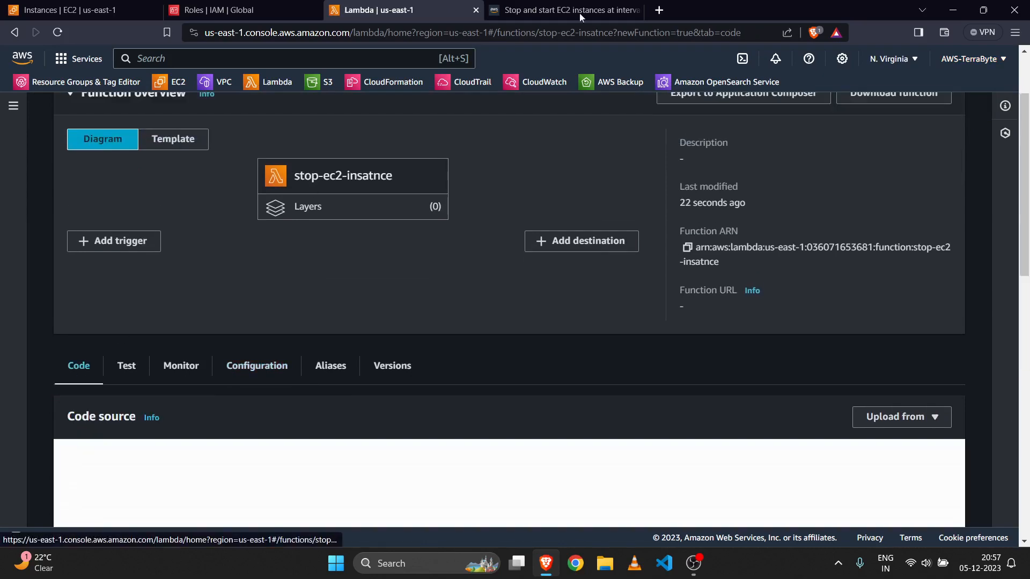
left_click(558, 10)
scroll(517, 450, "down", 2)
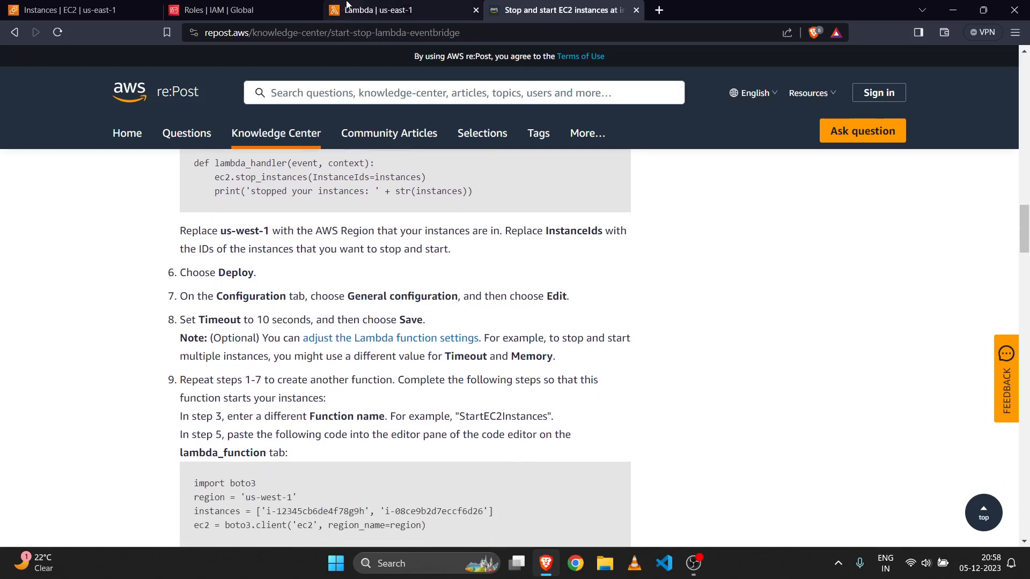
left_click(370, 10)
scroll(340, 407, "down", 1)
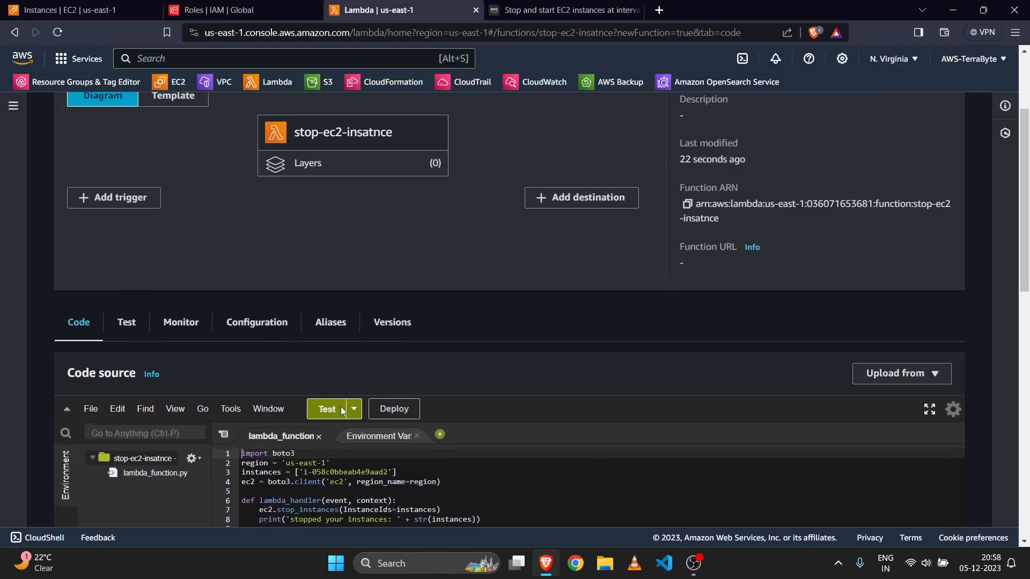
scroll(446, 400, "down", 1)
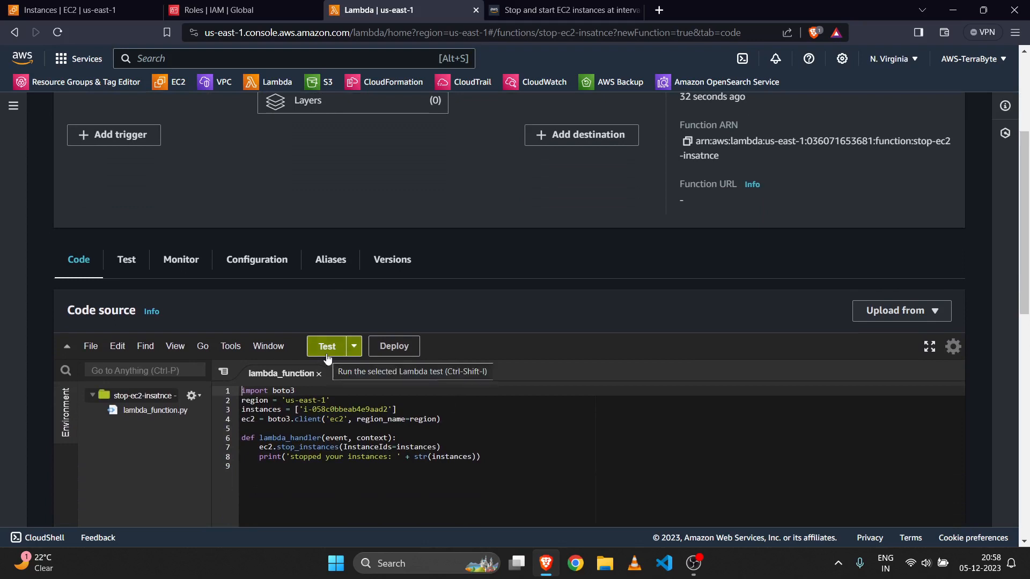
scroll(460, 368, "down", 1)
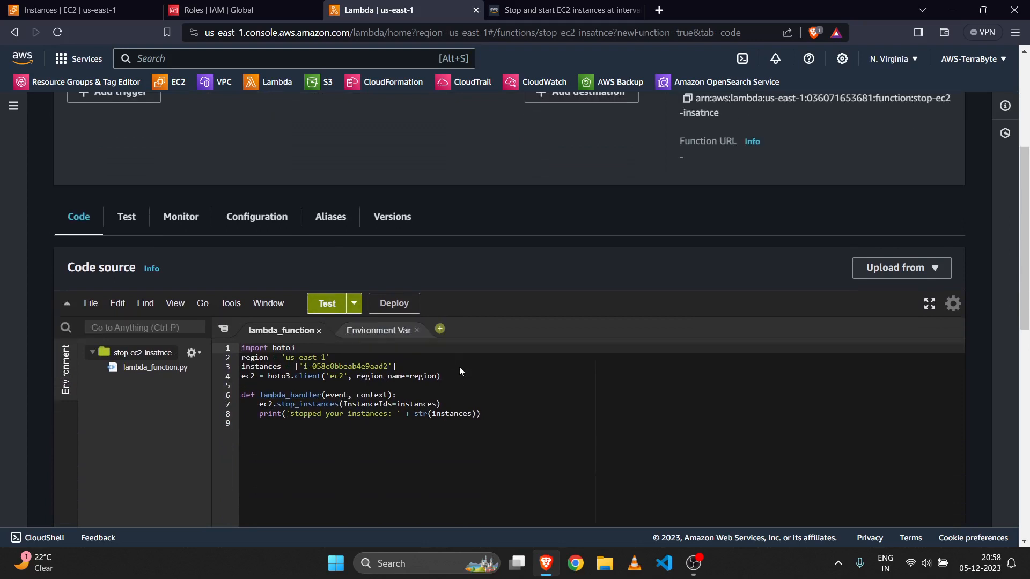
left_click(329, 304)
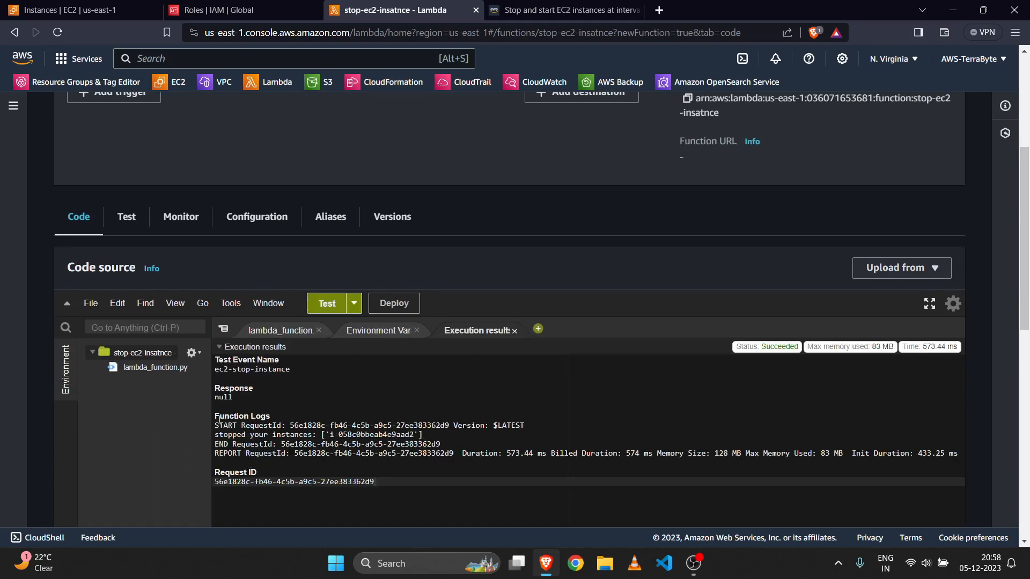
- Examine the test's function logs, and refresh the EC2 instances list to check application-server's state
left_click_drag(215, 416, 385, 475)
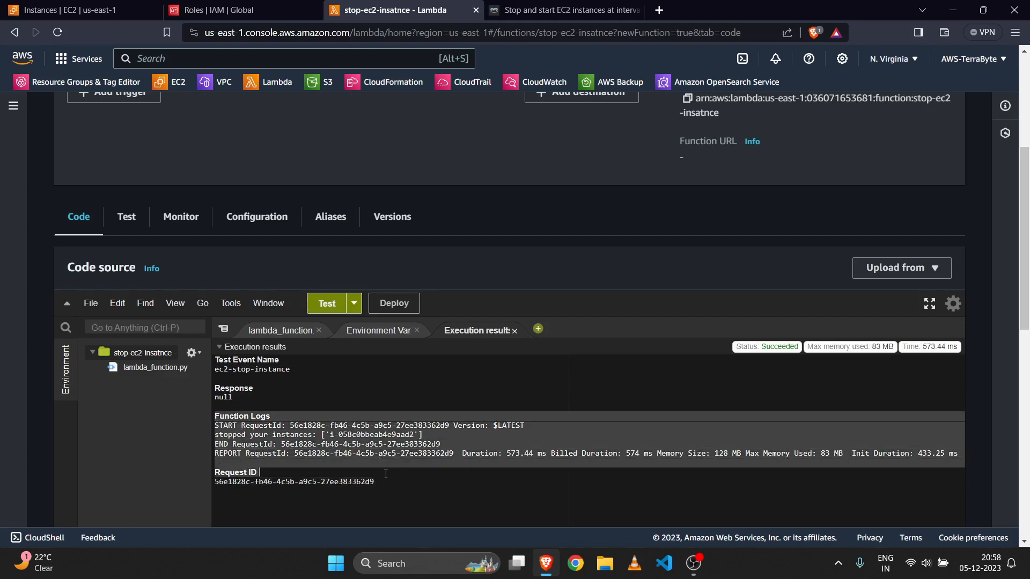
left_click(386, 474)
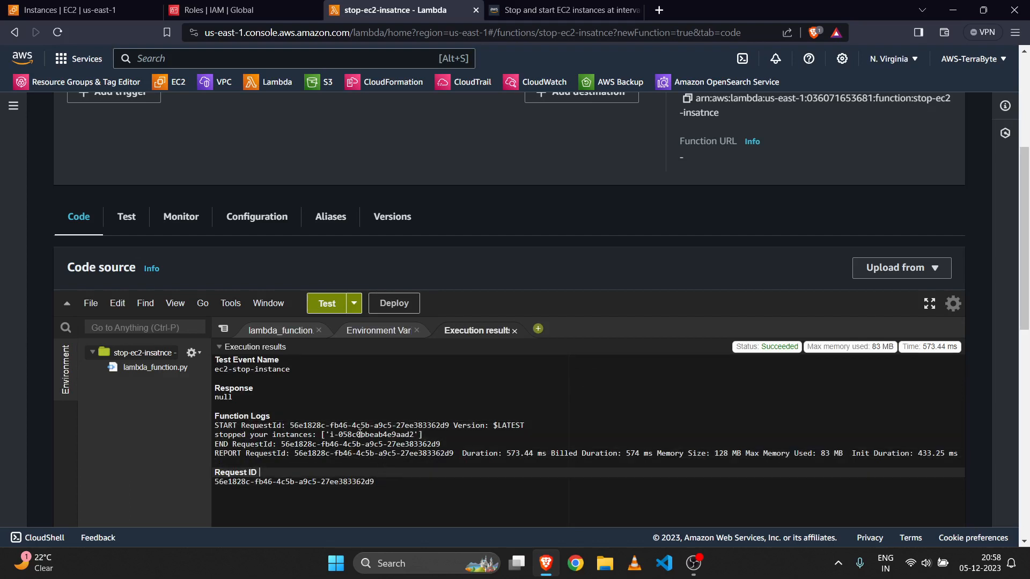
left_click(147, 12)
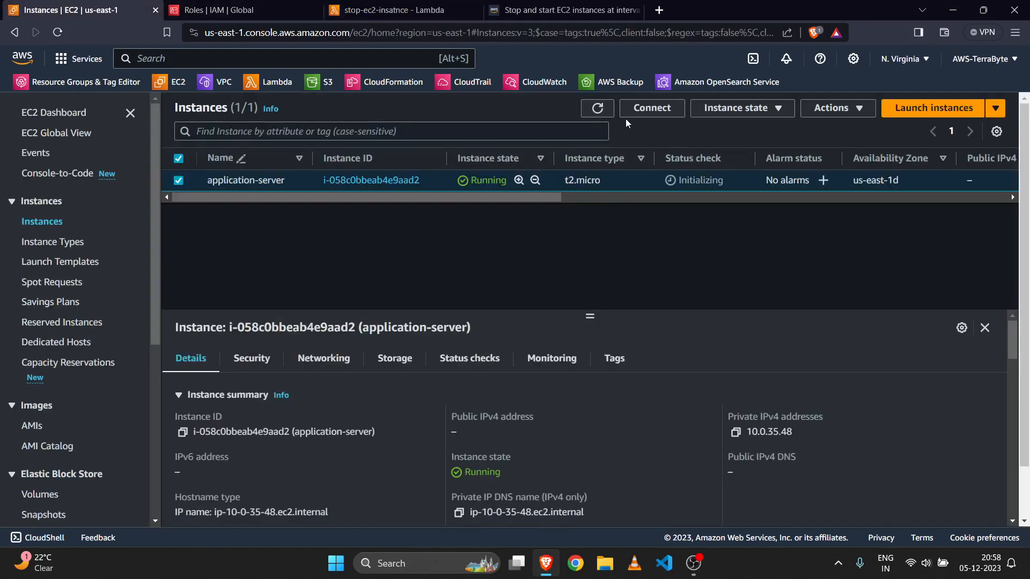
left_click(596, 108)
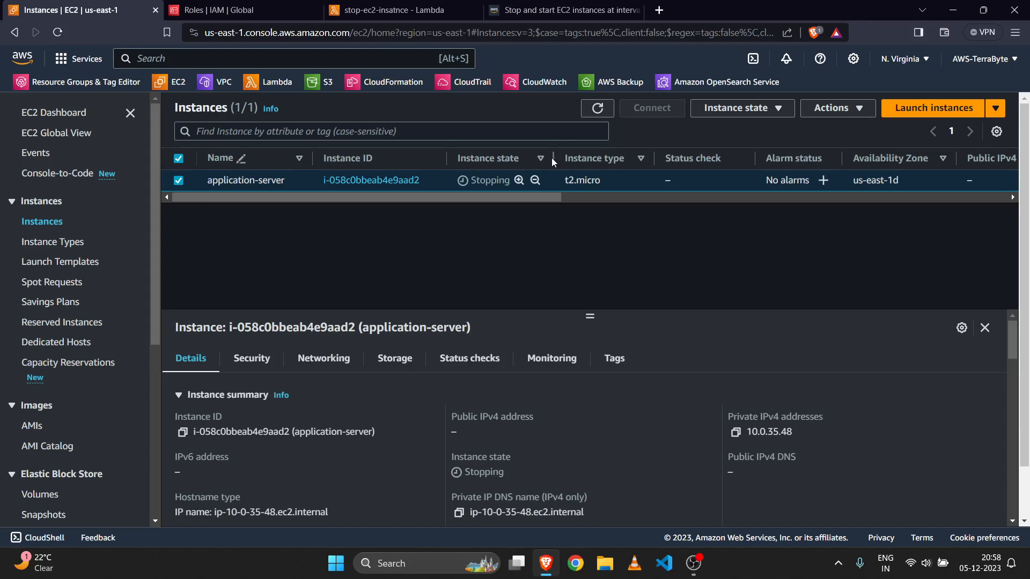
- Begin a new Lambda function authored from scratch and name it start-ec2-insatce
left_click(410, 5)
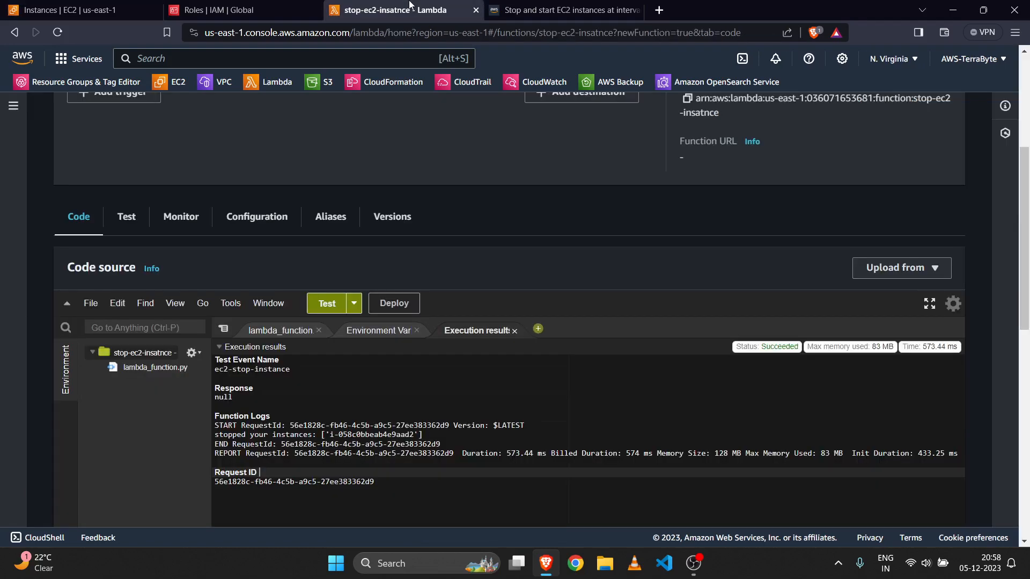
scroll(468, 165, "up", 5)
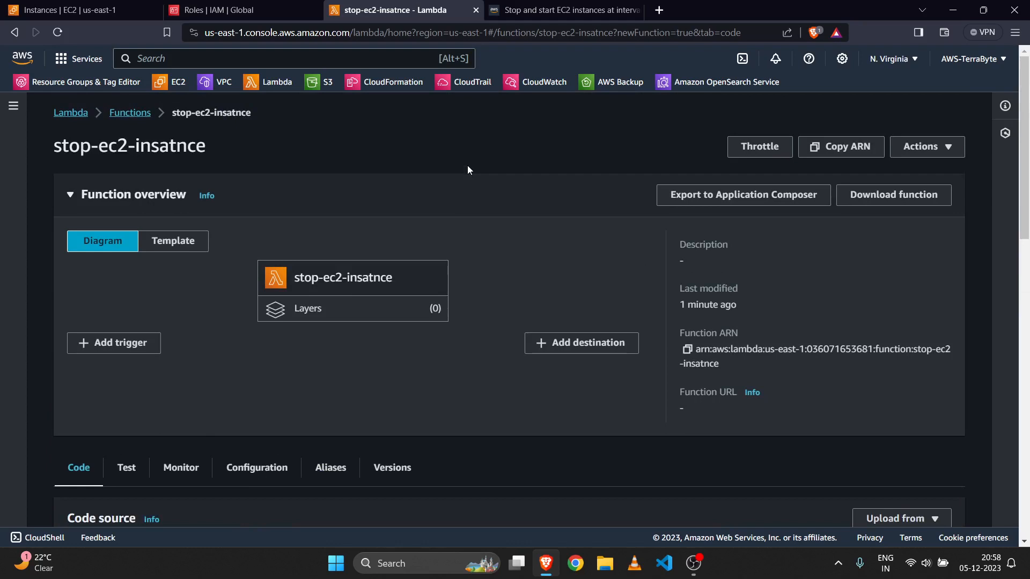
left_click(131, 113)
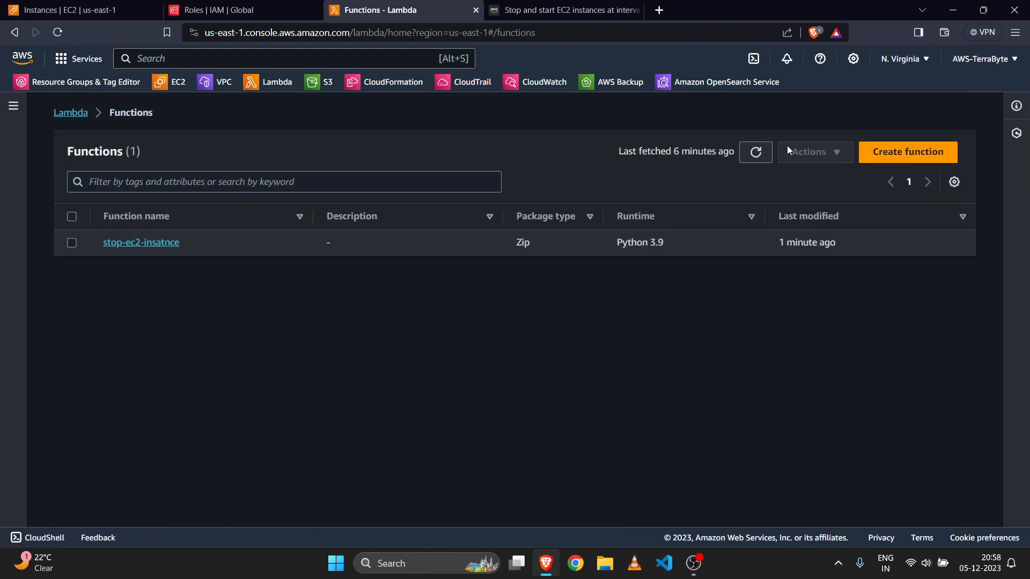
left_click(889, 146)
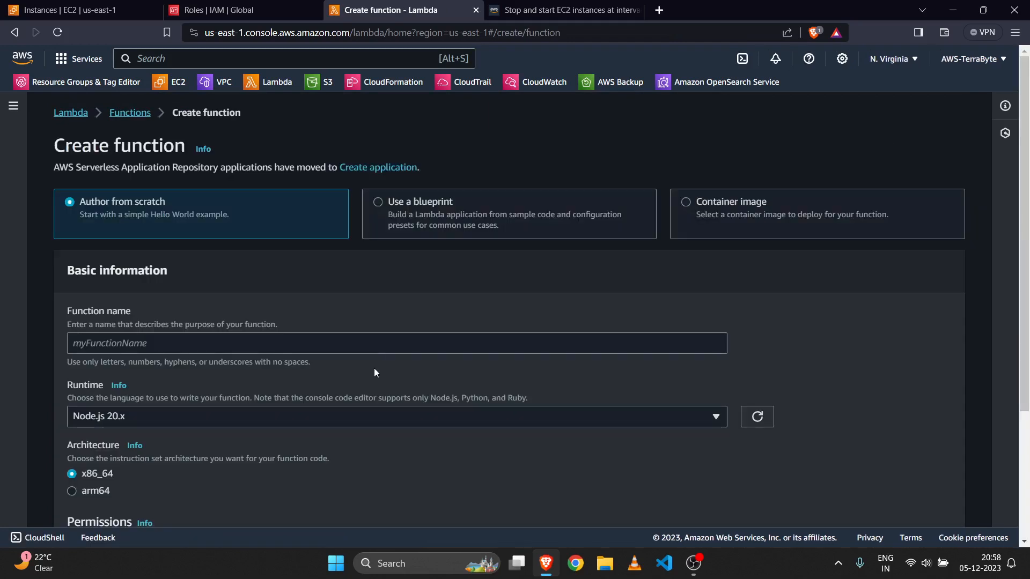
left_click(320, 343)
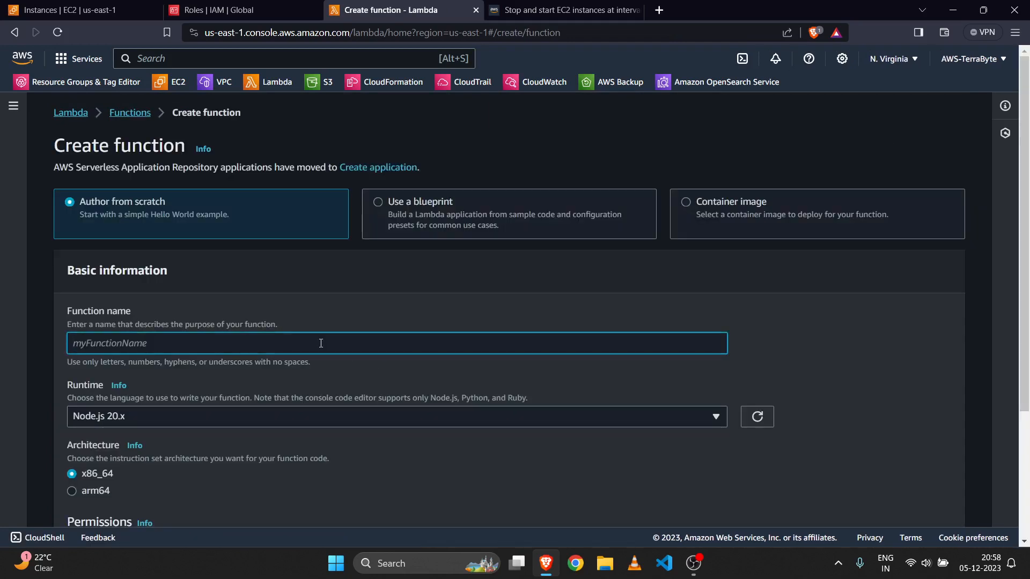
type("start=")
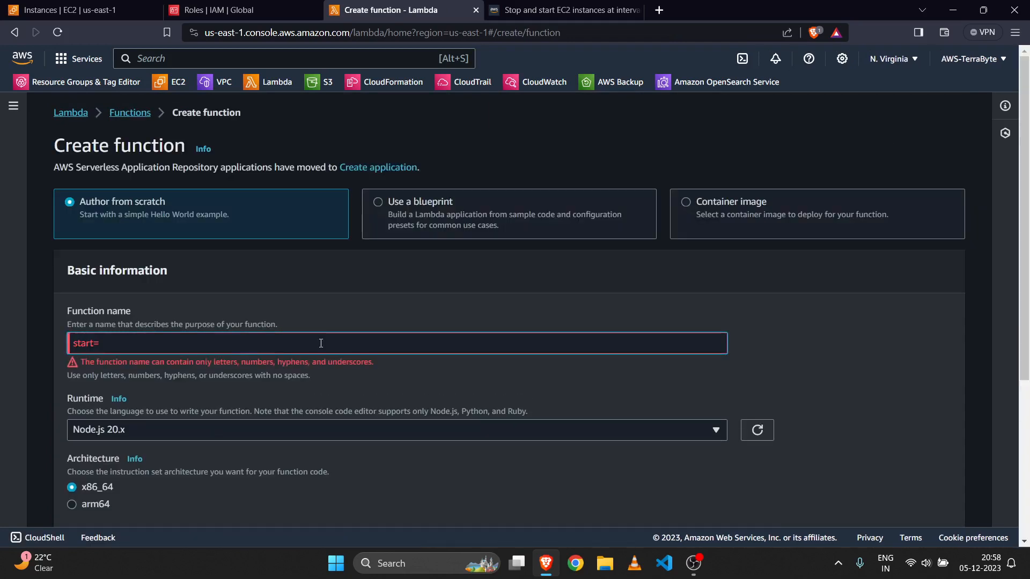
key("BackSpace")
type("-ec2-")
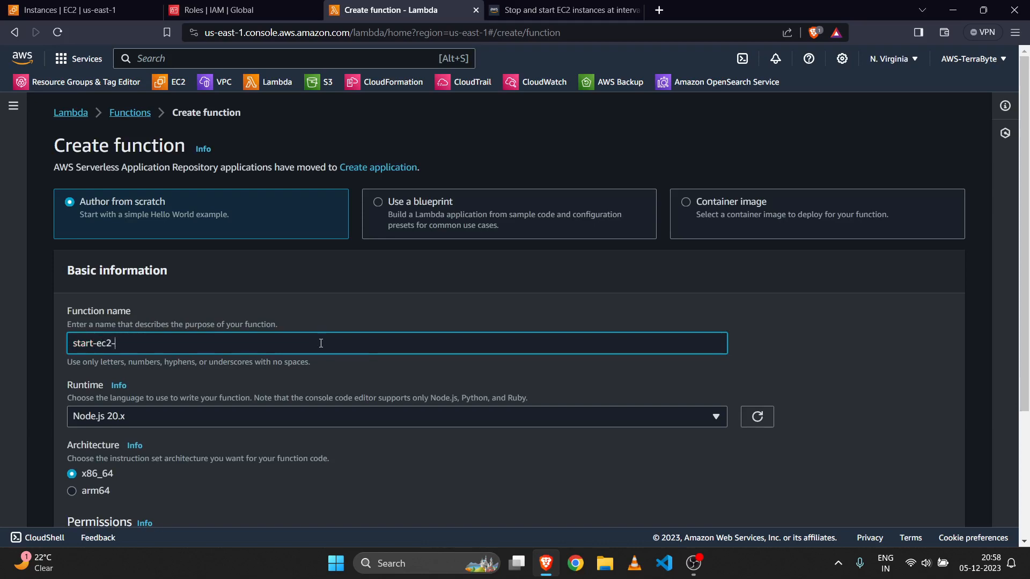
type("insatce")
scroll(321, 343, "down", 3)
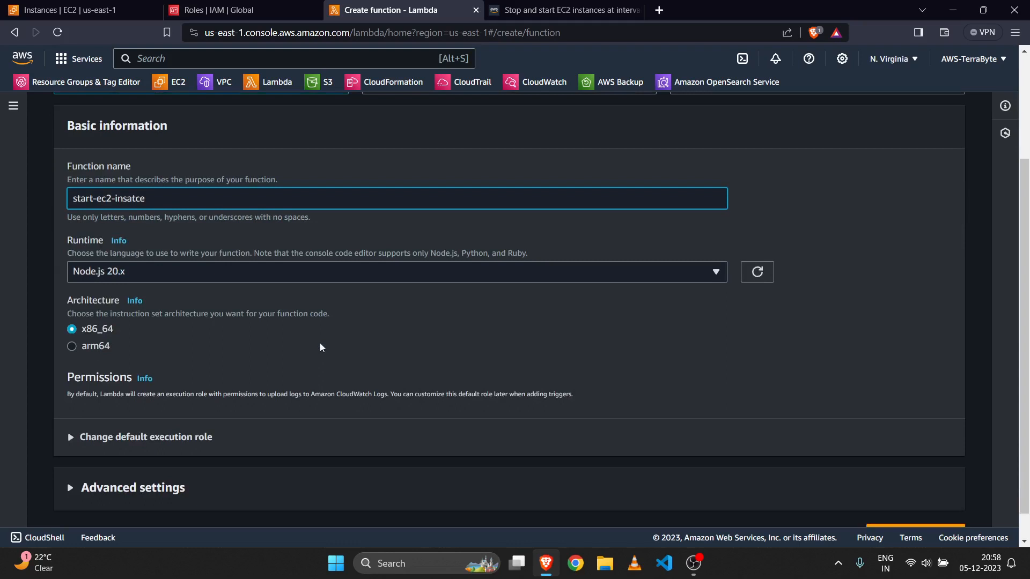
- Set the new start function's runtime to Python 3.9
left_click(306, 272)
scroll(237, 433, "down", 3)
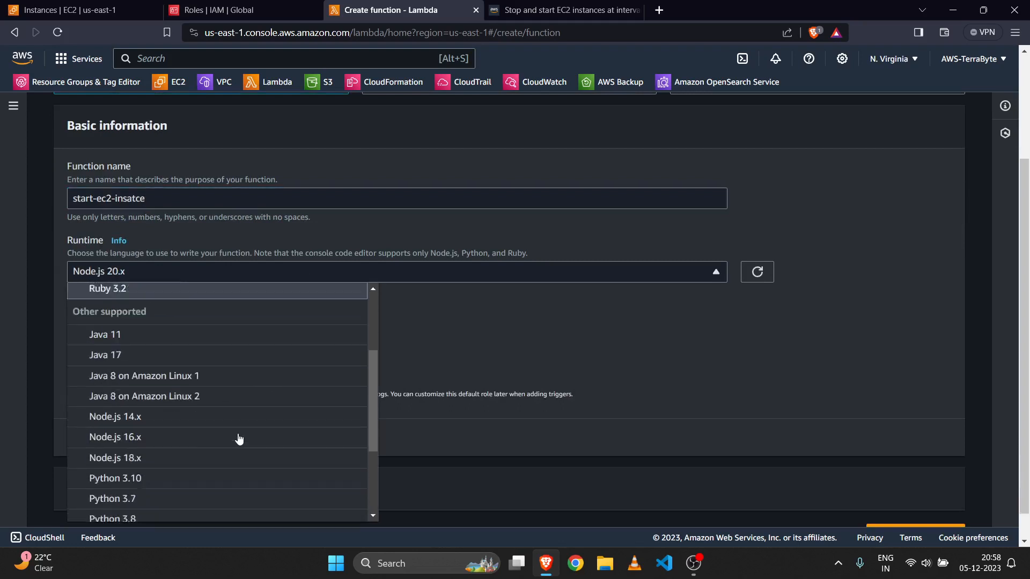
scroll(237, 418, "down", 1)
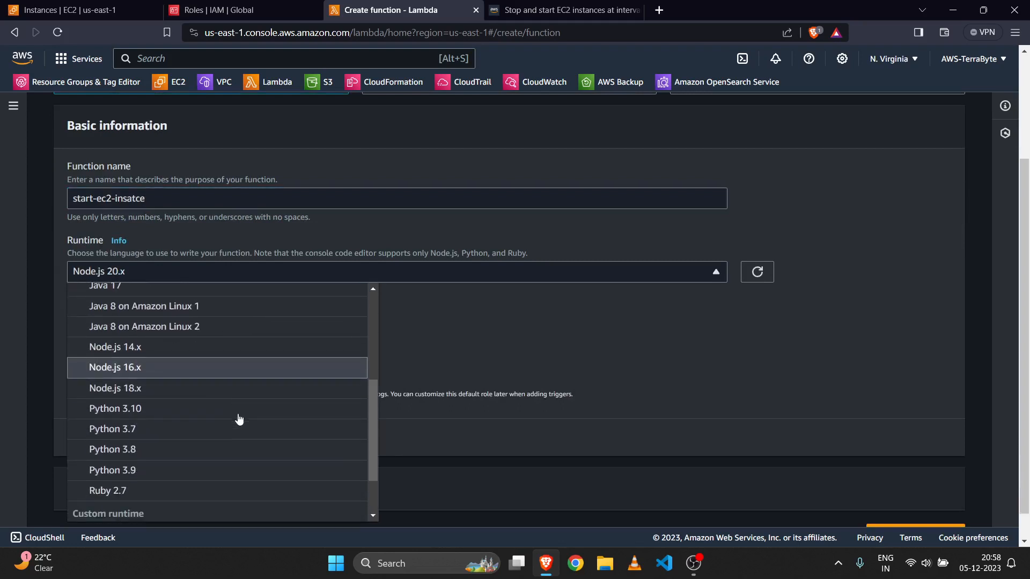
left_click(180, 474)
- Assign the existing ec2-start-stop-role as the start function's execution role and create the function
scroll(354, 323, "down", 1)
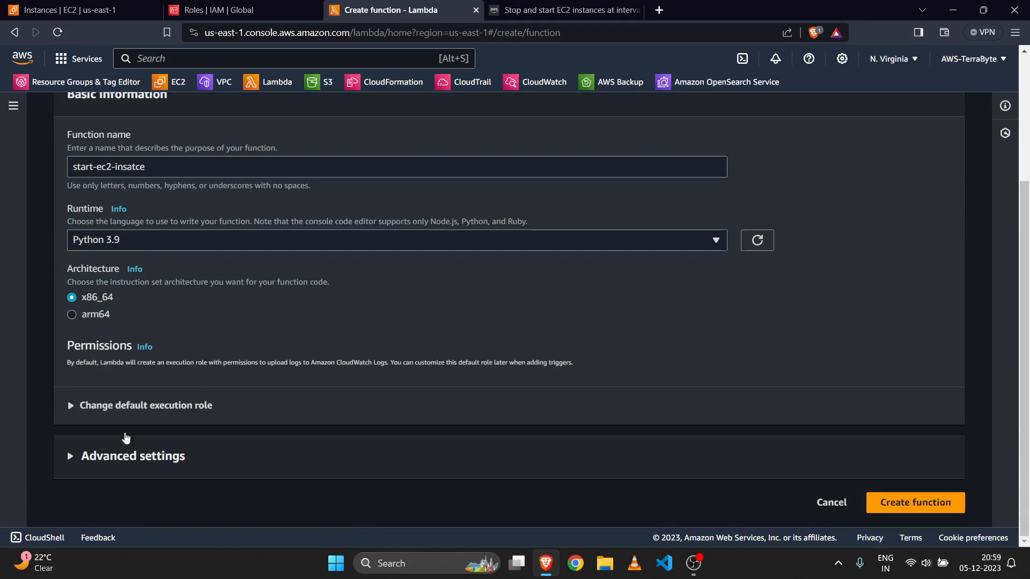
left_click(120, 406)
scroll(161, 321, "down", 3)
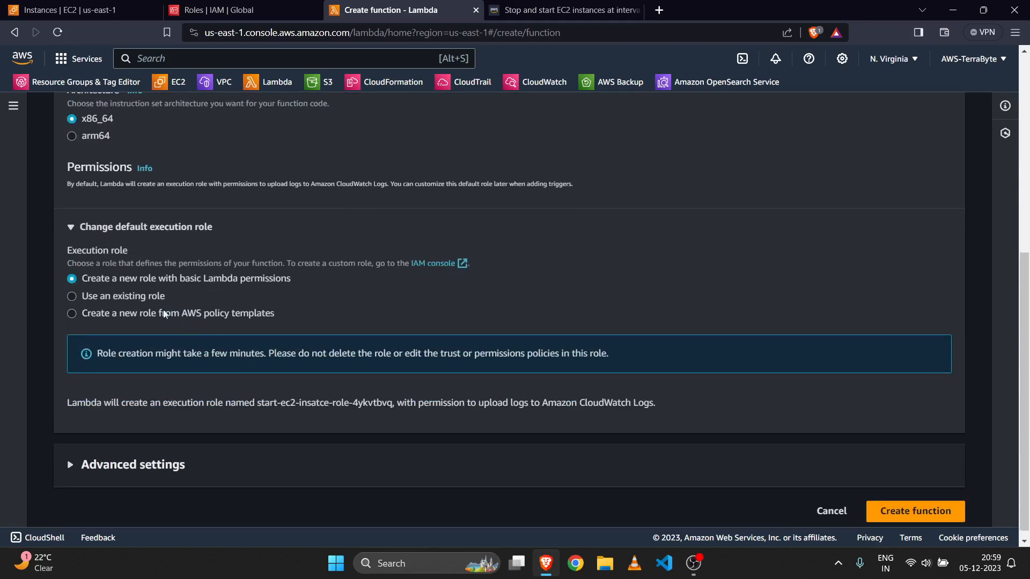
left_click(110, 297)
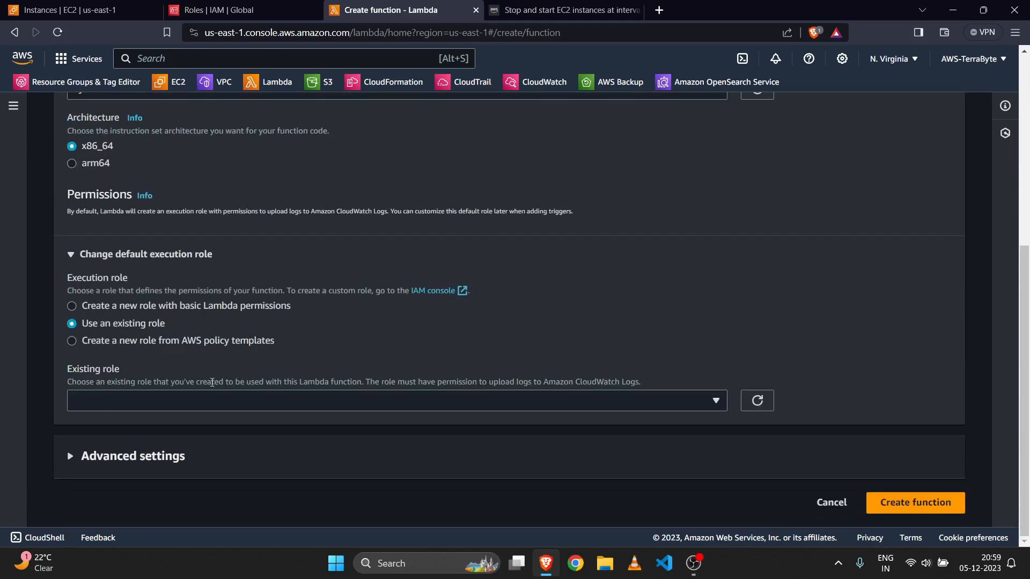
left_click(207, 401)
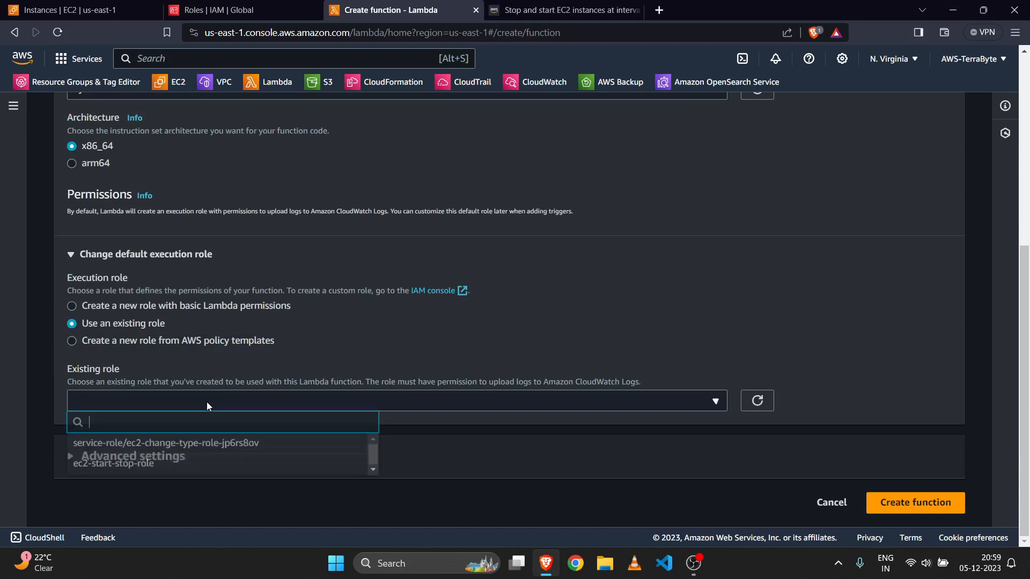
left_click(186, 463)
scroll(512, 444, "down", 1)
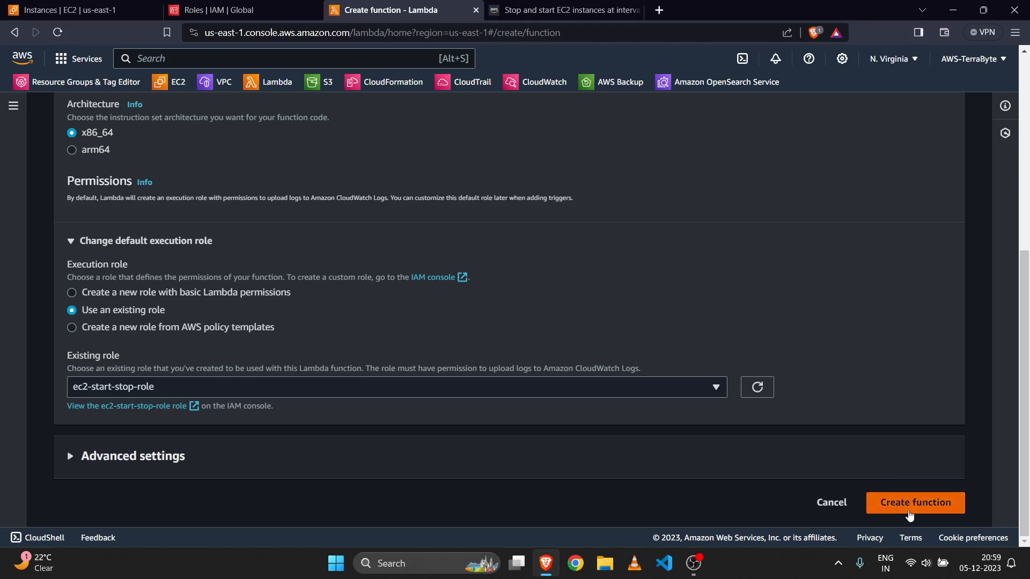
left_click(908, 512)
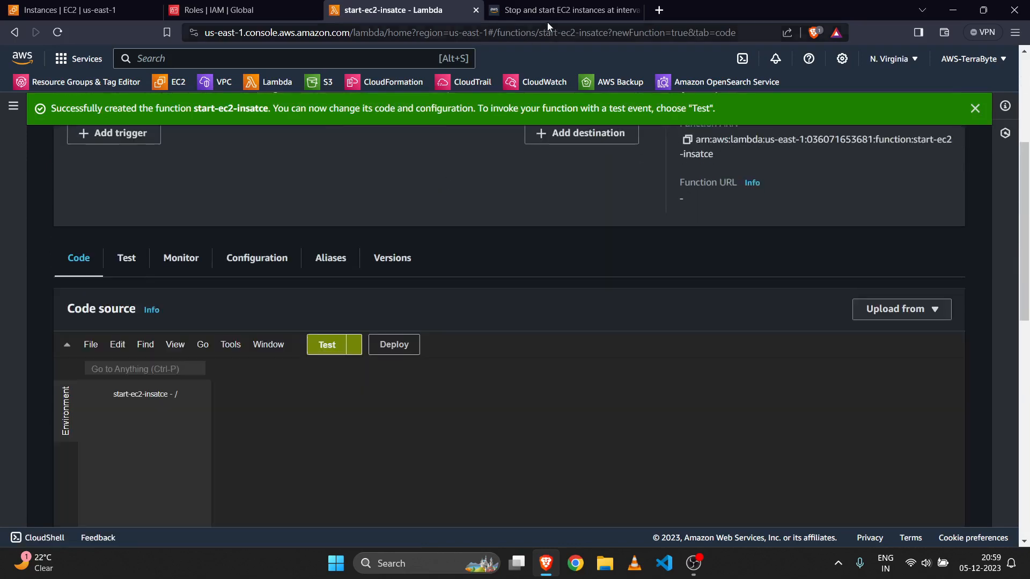
- Replace the start function's default code with the start_instances code copied from step 9 of the re:Post article
left_click(573, 11)
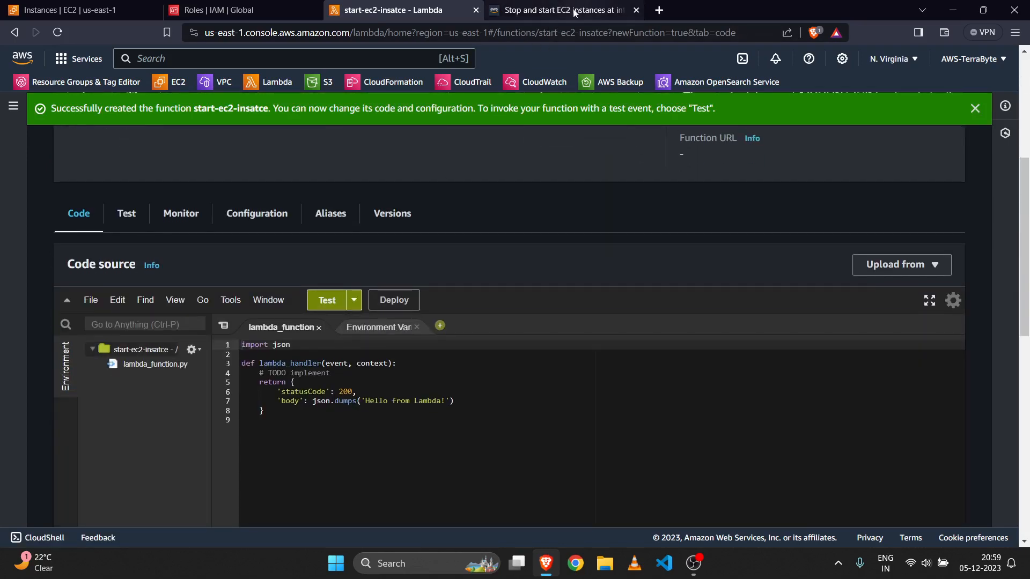
scroll(484, 491, "down", 2)
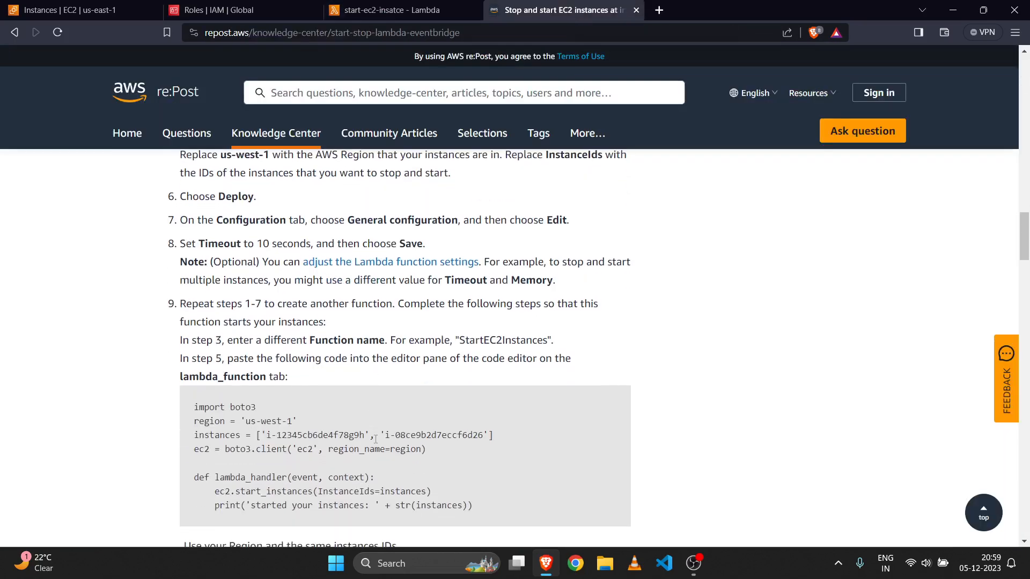
left_click_drag(487, 503, 175, 406)
key("ctrl+c")
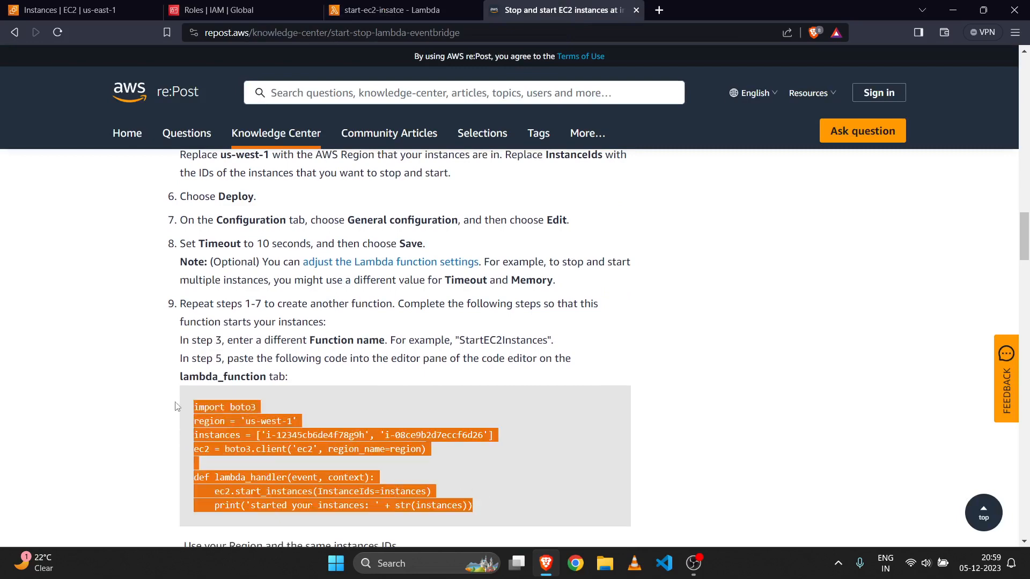
left_click(384, 7)
left_click(329, 442)
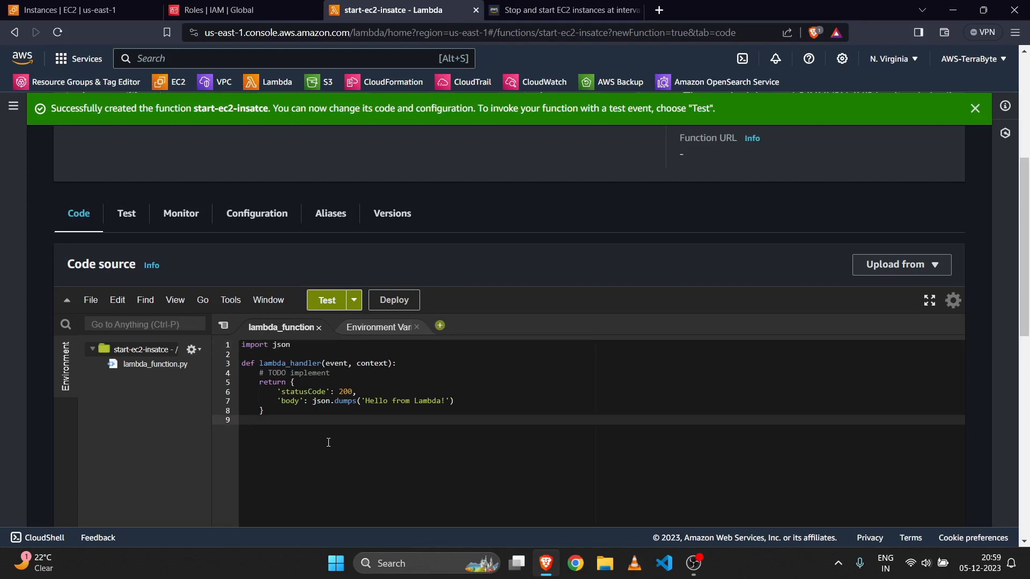
key("ctrl+a")
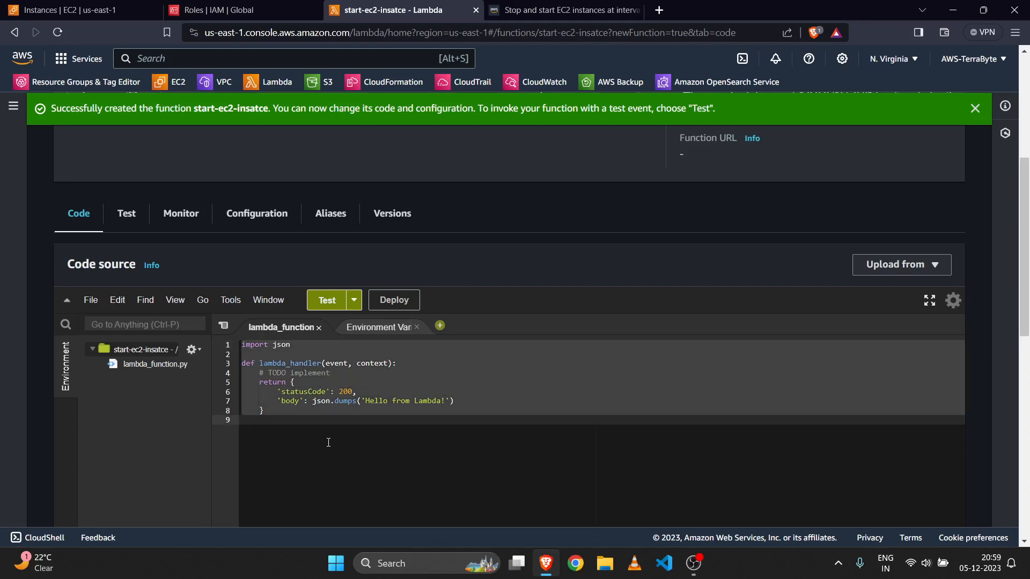
type("i-058c0bbeab4e9aad2")
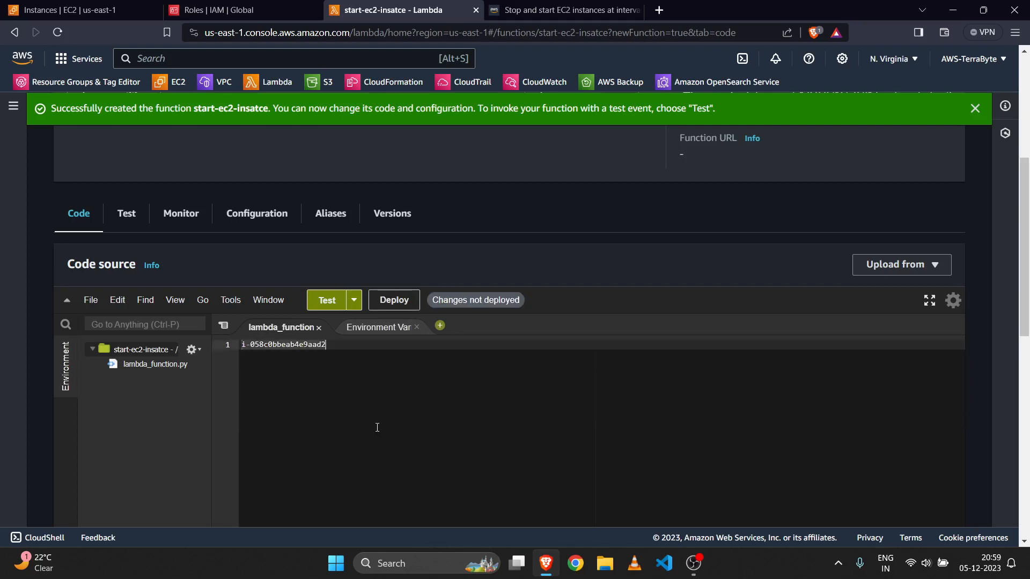
left_click(569, 9)
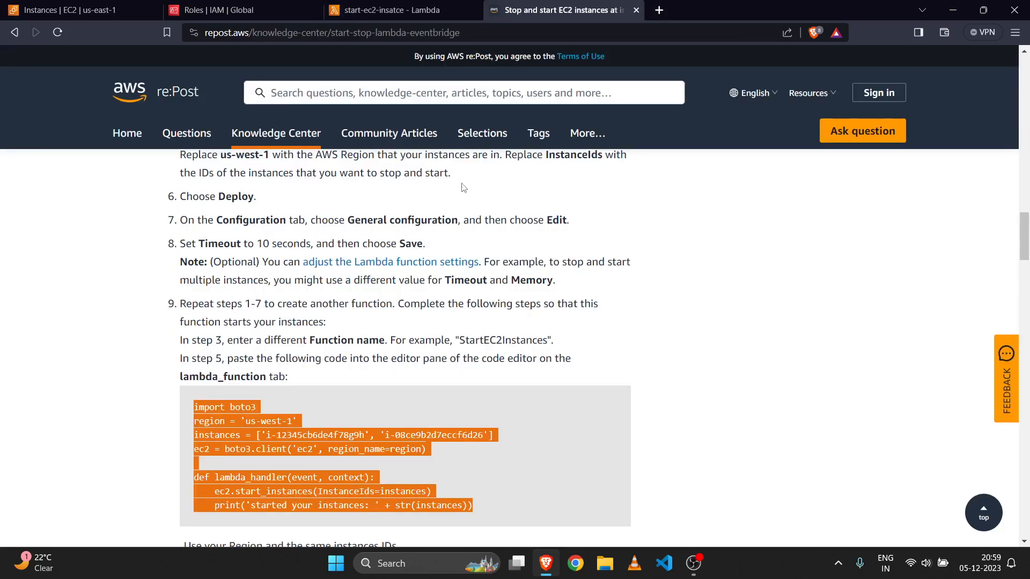
left_click(400, 10)
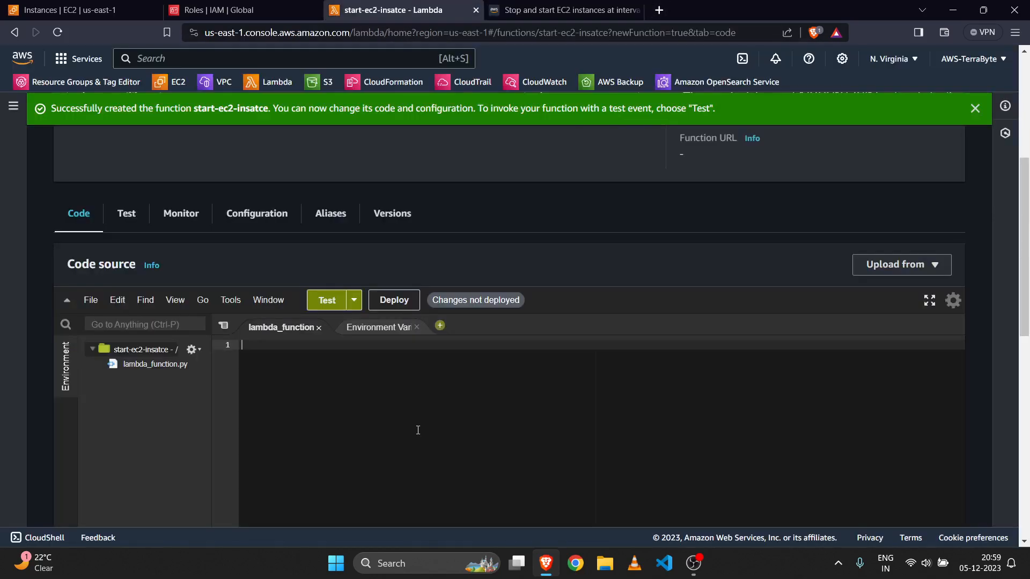
key("ctrl+v")
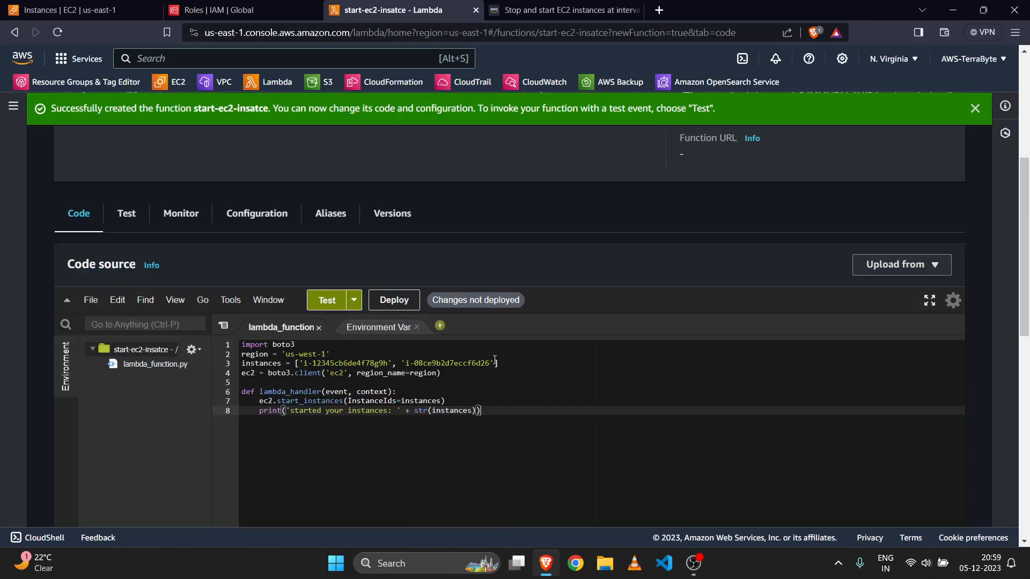
- Replace the two sample instance IDs in the code with application-server's ID, i-058c0bbeab4e9aad2, from the EC2 instances list
left_click(94, 10)
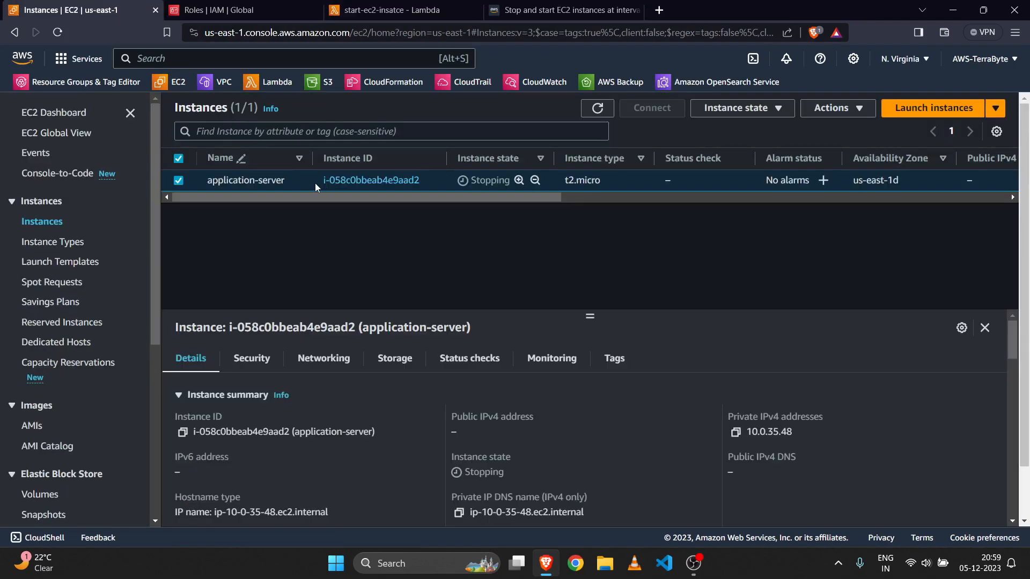
left_click_drag(315, 183, 424, 194)
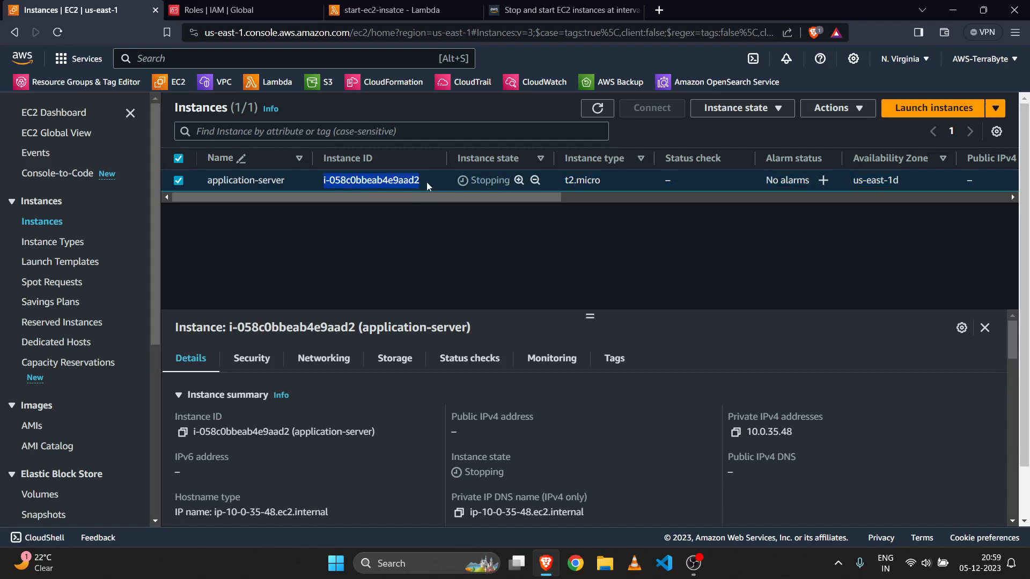
left_click(564, 10)
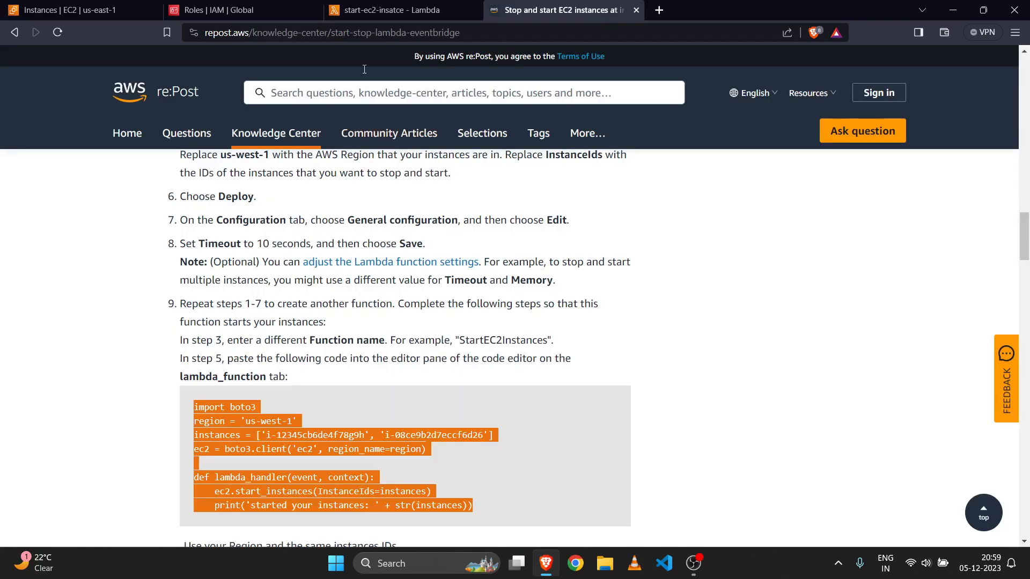
left_click(392, 10)
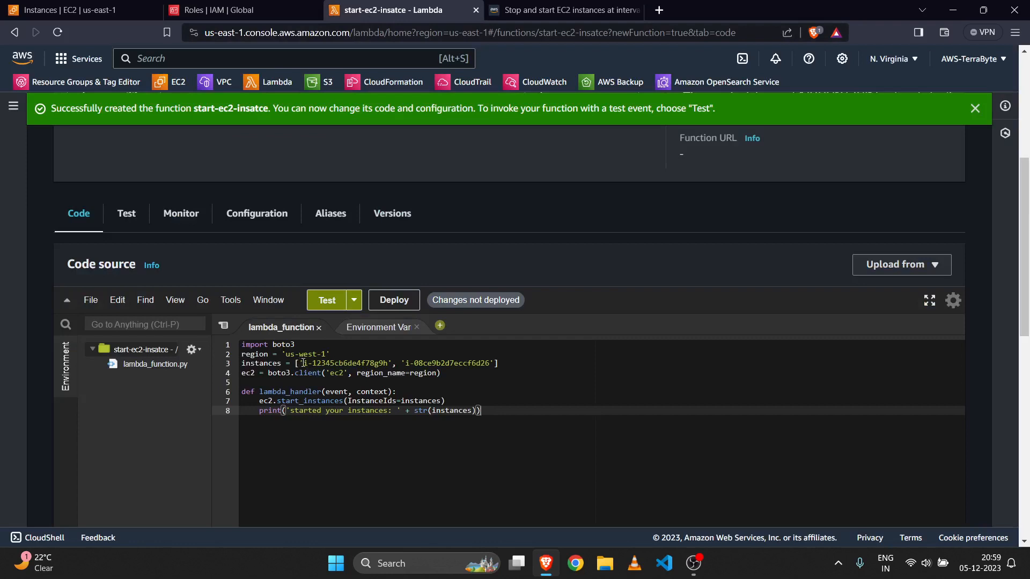
left_click_drag(300, 363, 490, 364)
type("'i-058c0bbeab4e9aad2")
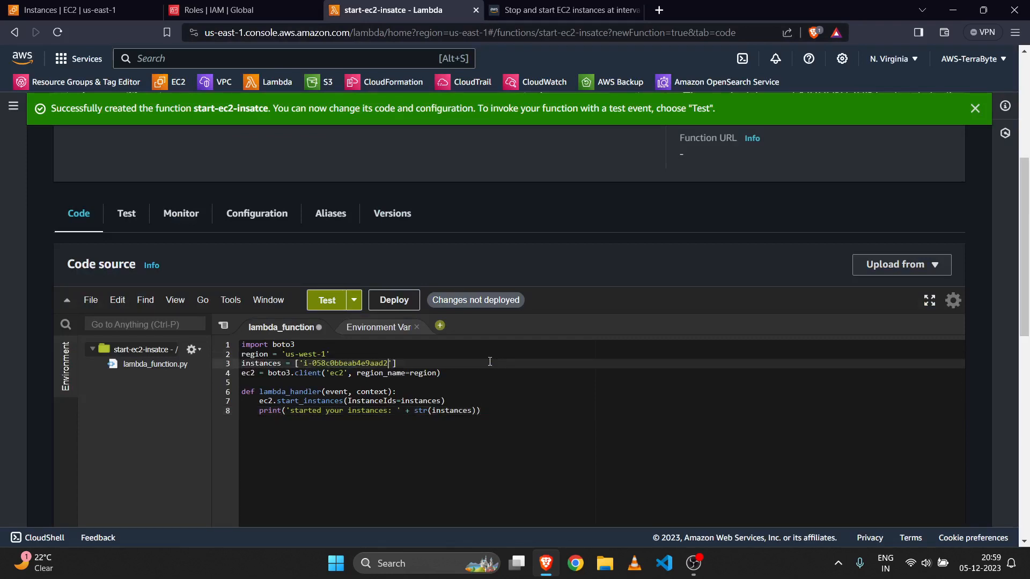
- Set the code's region to us-east-1, check it against the console's region list, and deploy the function
left_click(295, 355)
left_click(316, 354)
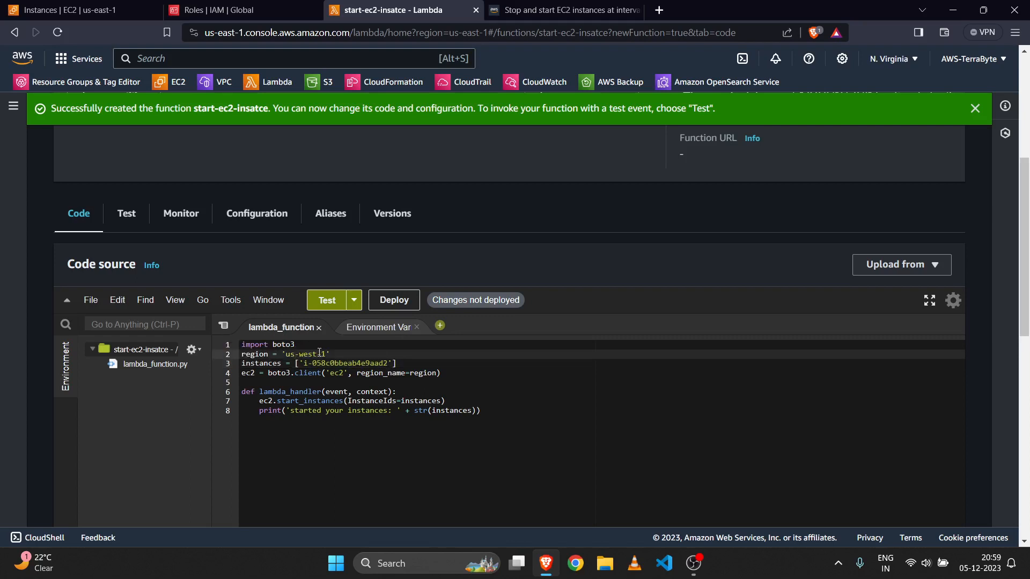
key("BackSpace")
key("BackSpace")
key("BackSpace")
key("BackSpace")
type("east")
left_click(900, 52)
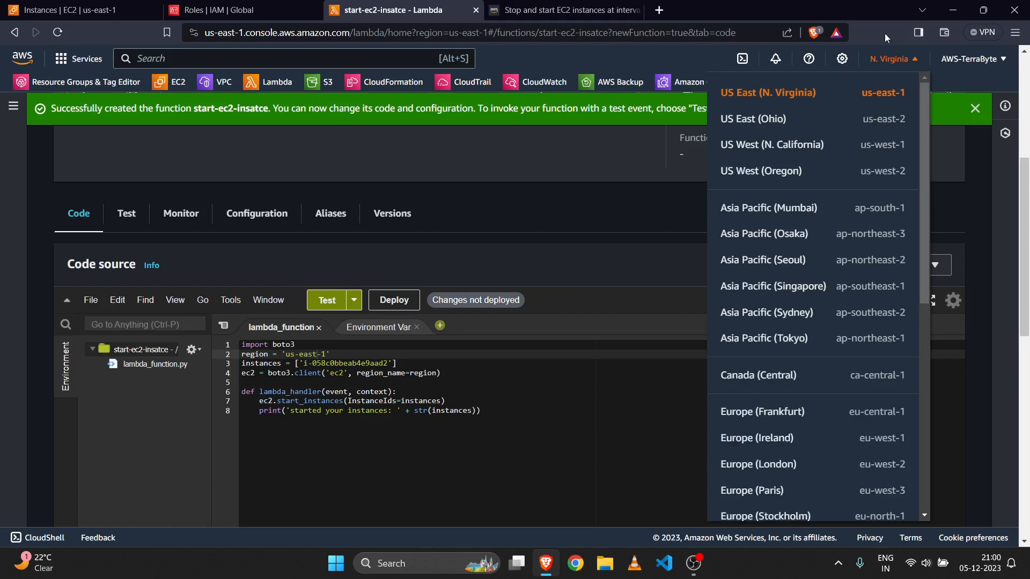
left_click(573, 418)
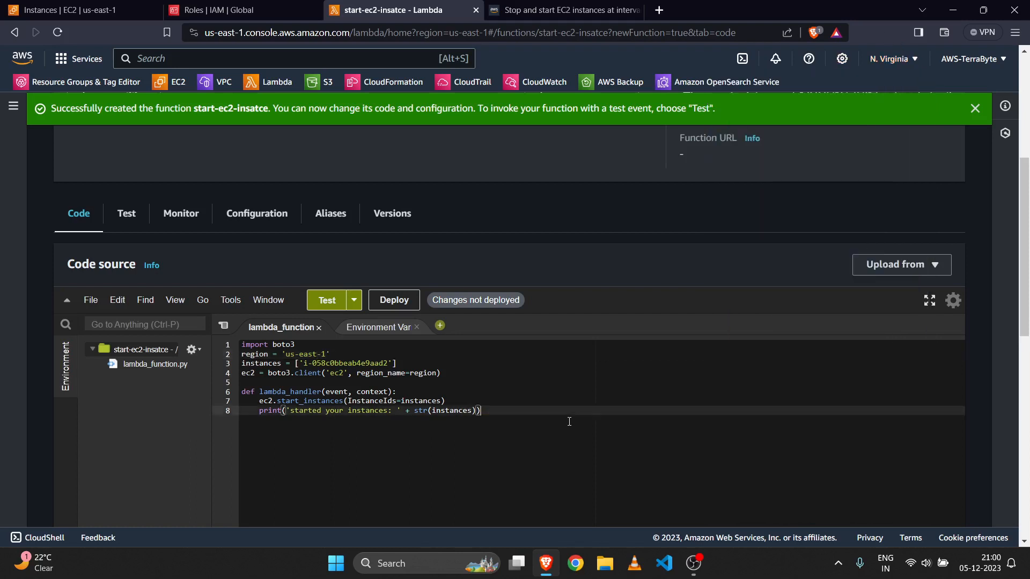
left_click(397, 302)
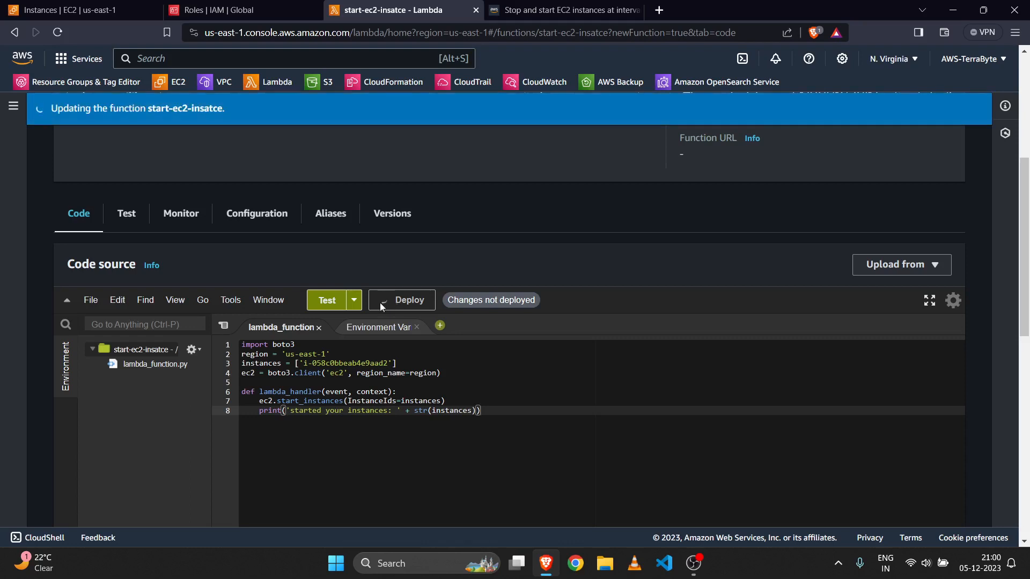
- Create and save a private test event named ec2-start-event with the hello-world template
left_click(355, 302)
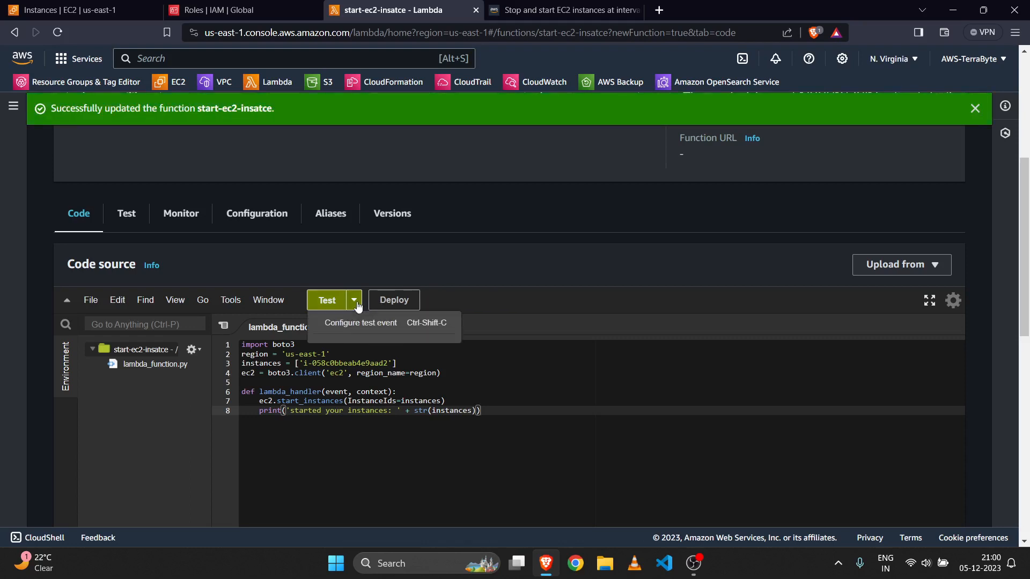
left_click(356, 317)
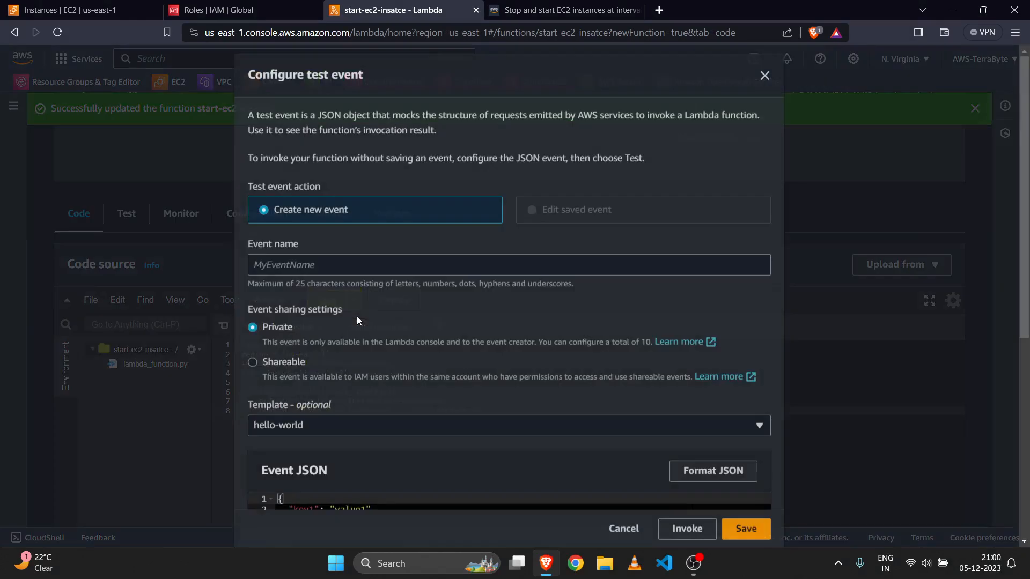
left_click(360, 271)
type("ec2")
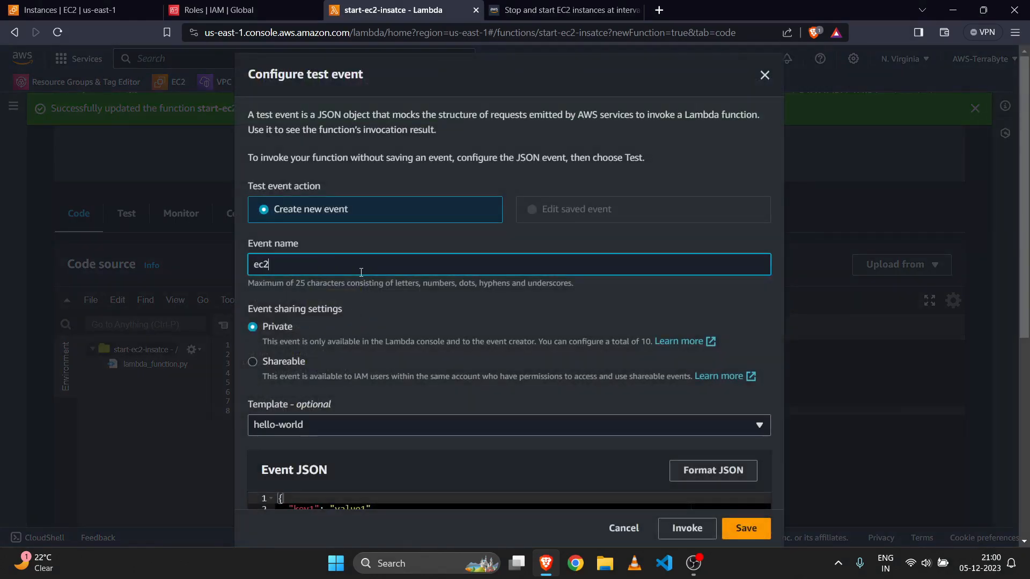
type("-stop")
key("BackSpace")
key("BackSpace")
key("BackSpace")
type("tart-event")
scroll(361, 272, "down", 5)
scroll(361, 272, "down", 3)
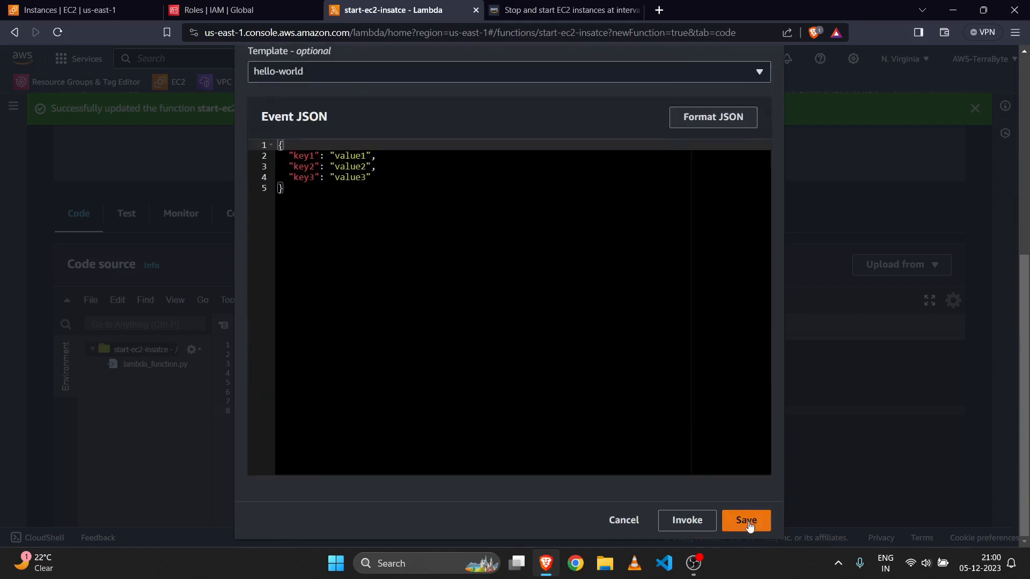
left_click(748, 522)
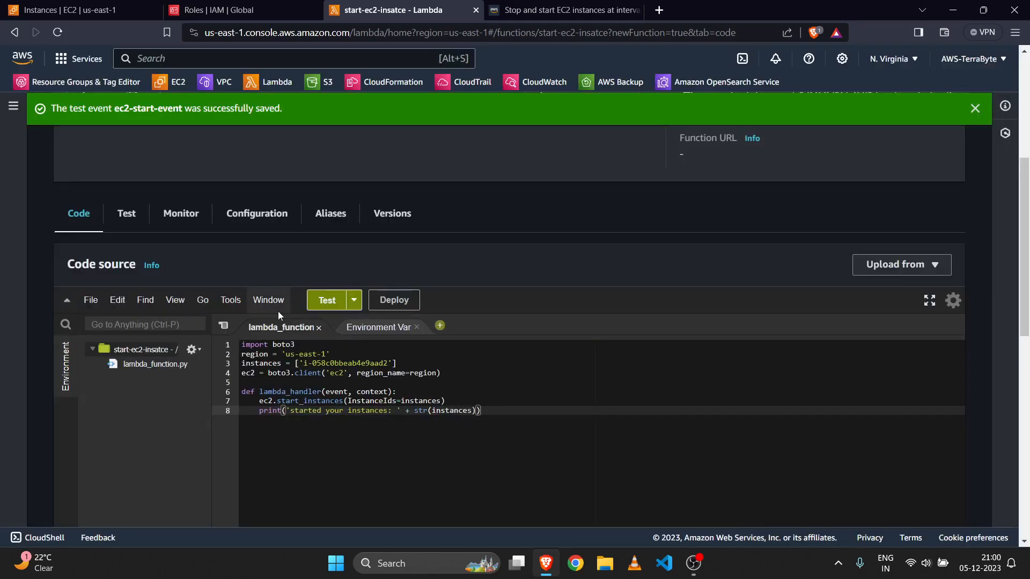
- Set the start function's timeout to 10 seconds in its general configuration and save
left_click(254, 213)
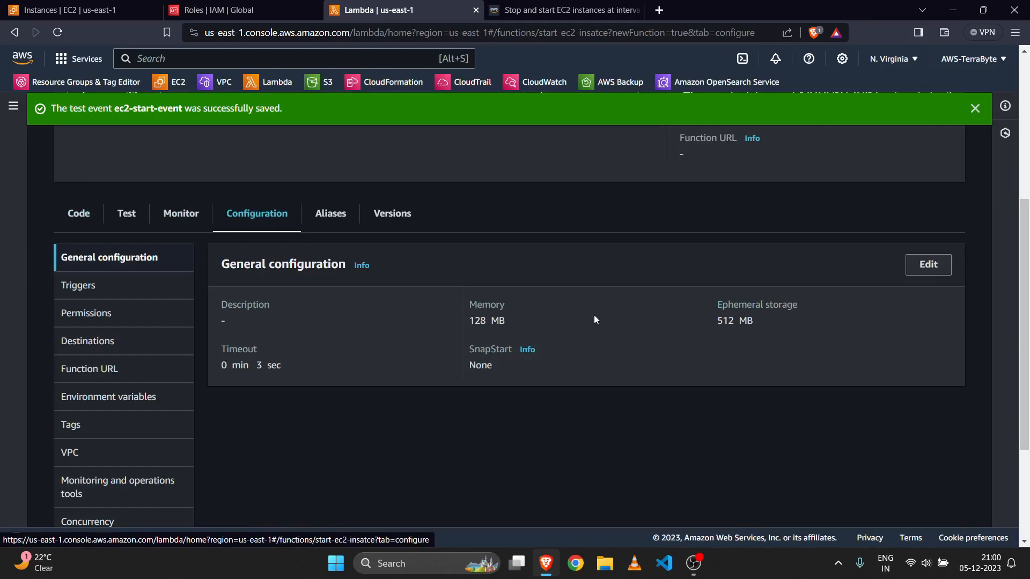
left_click(928, 264)
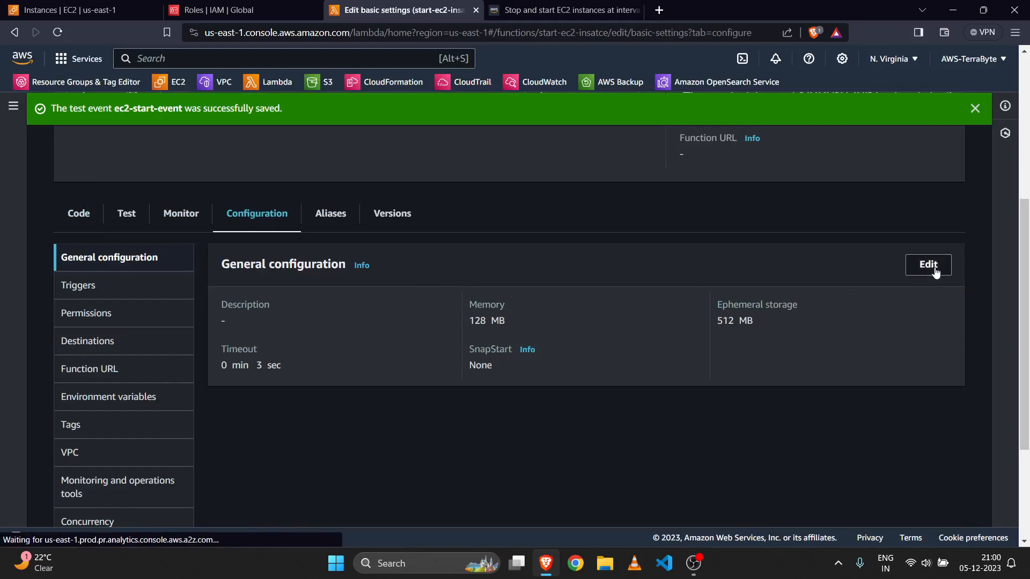
scroll(681, 333, "down", 4)
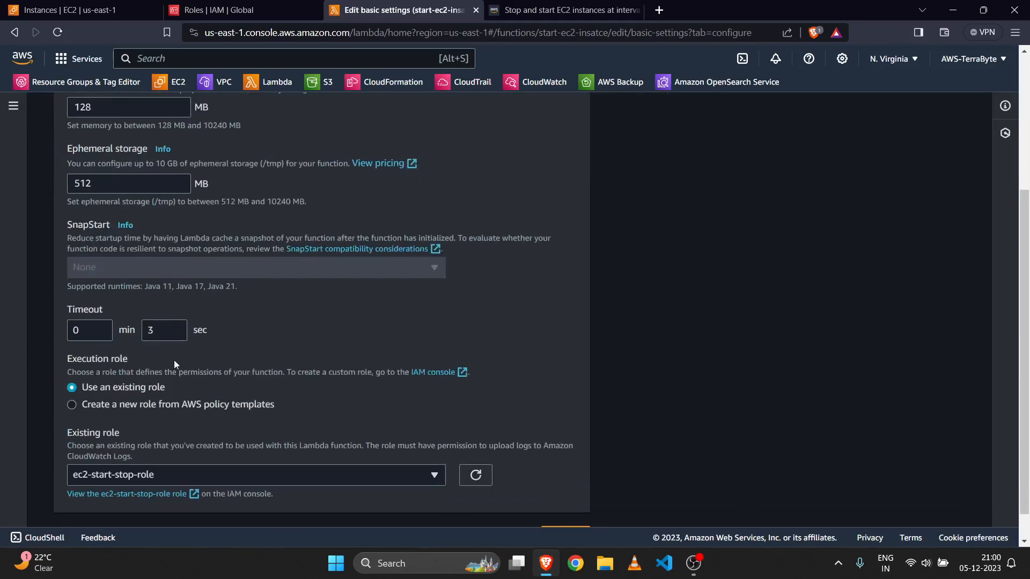
left_click(170, 338)
key("BackSpace")
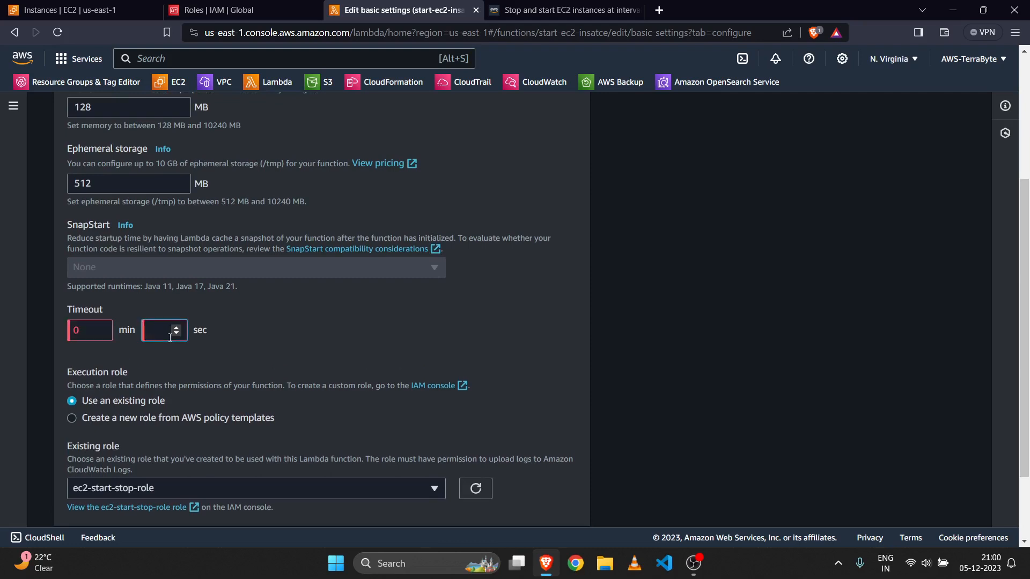
type("10")
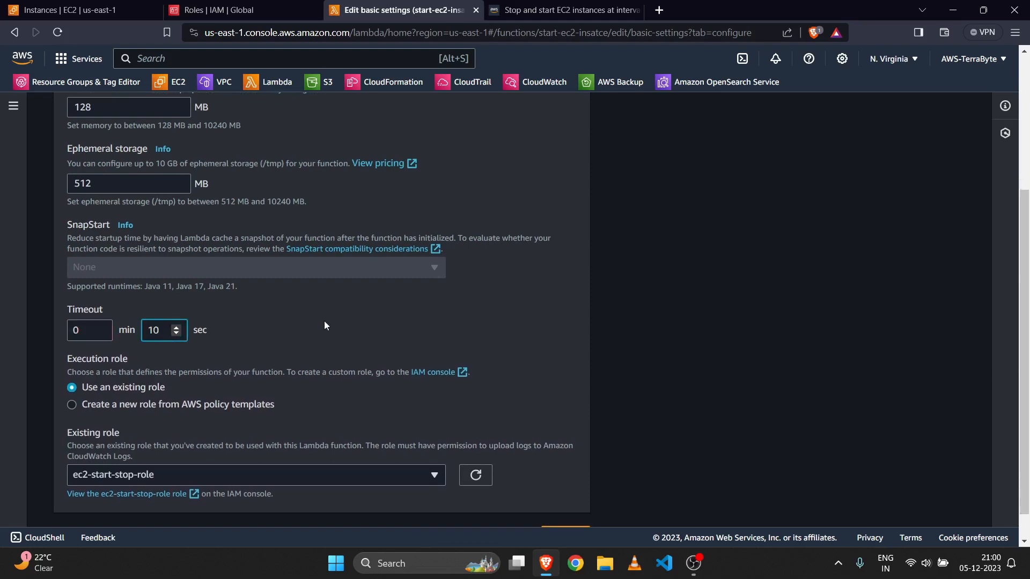
scroll(324, 321, "down", 1)
left_click(574, 504)
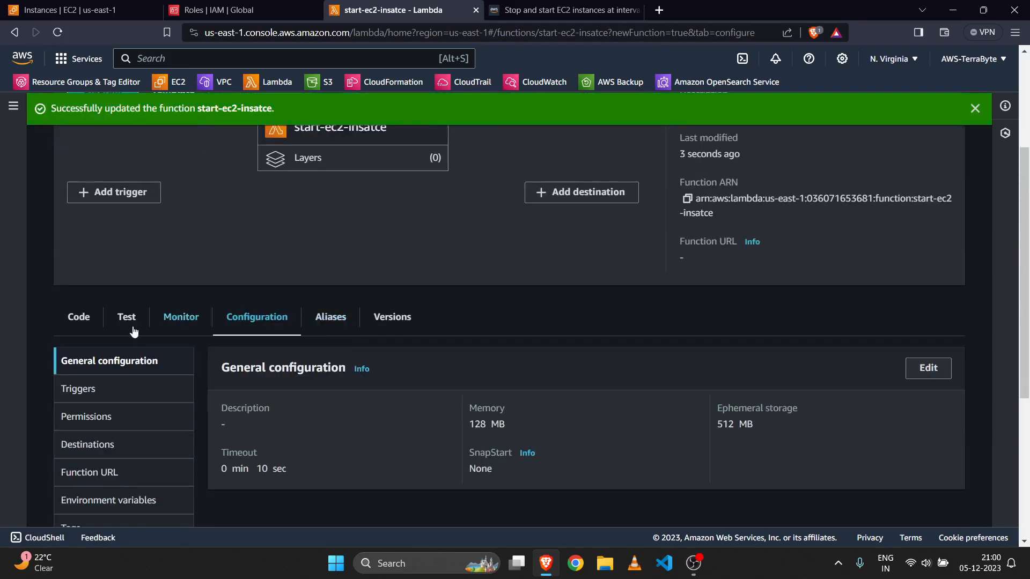
- Run the start function's code with the saved ec2-start-event test and review the function logs
left_click(79, 330)
scroll(318, 340, "down", 1)
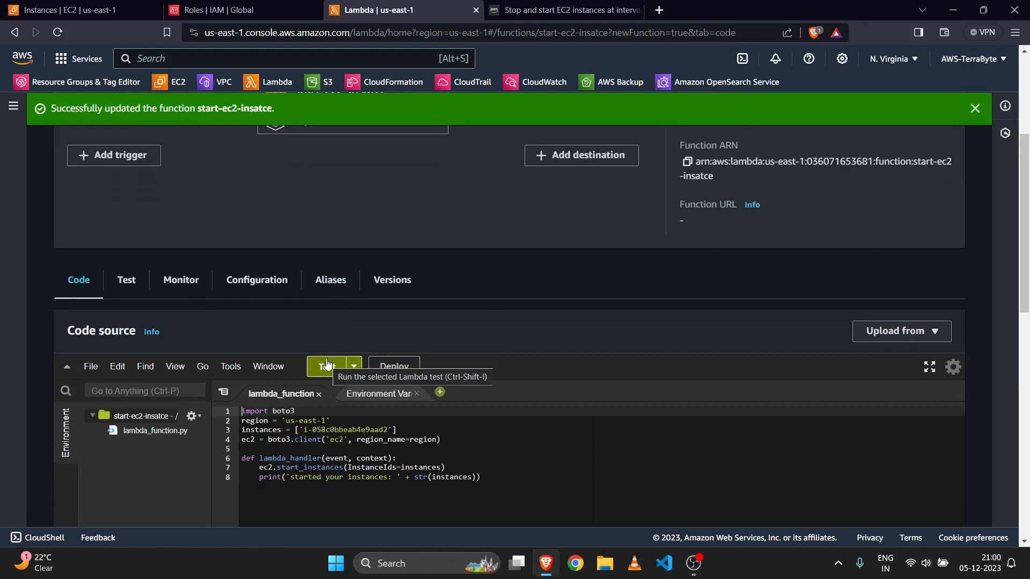
left_click(327, 365)
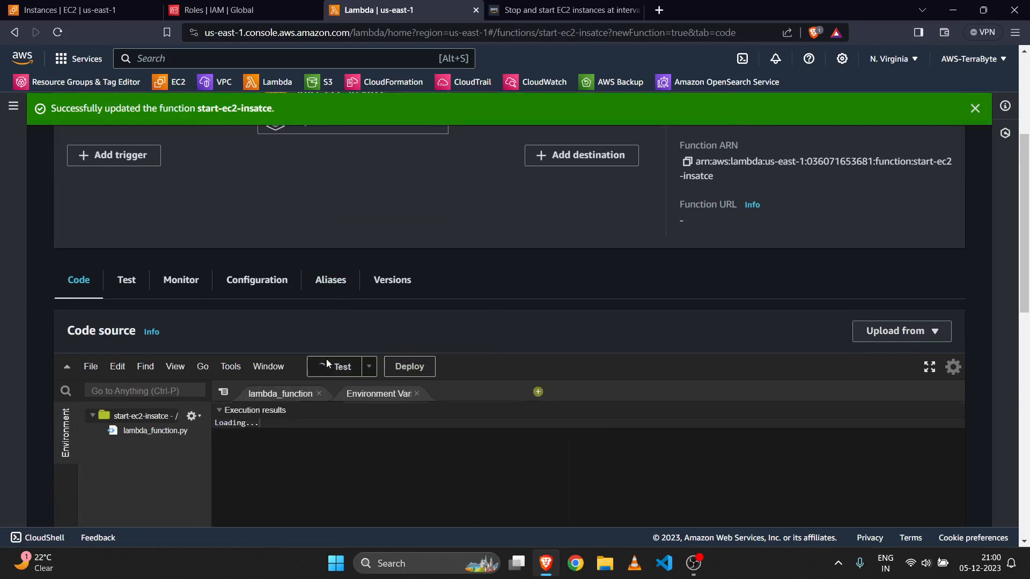
scroll(484, 364, "down", 1)
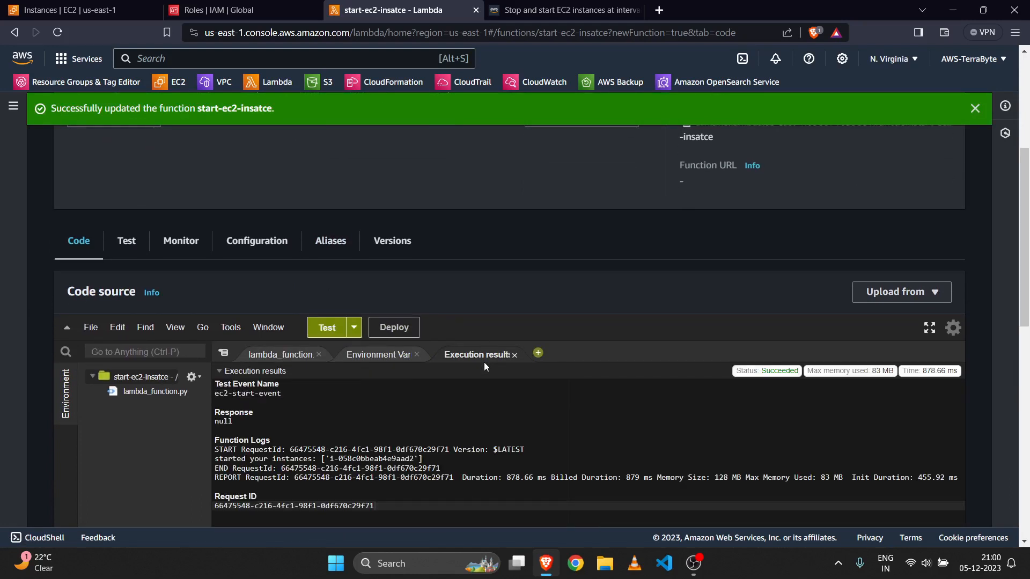
scroll(411, 400, "down", 1)
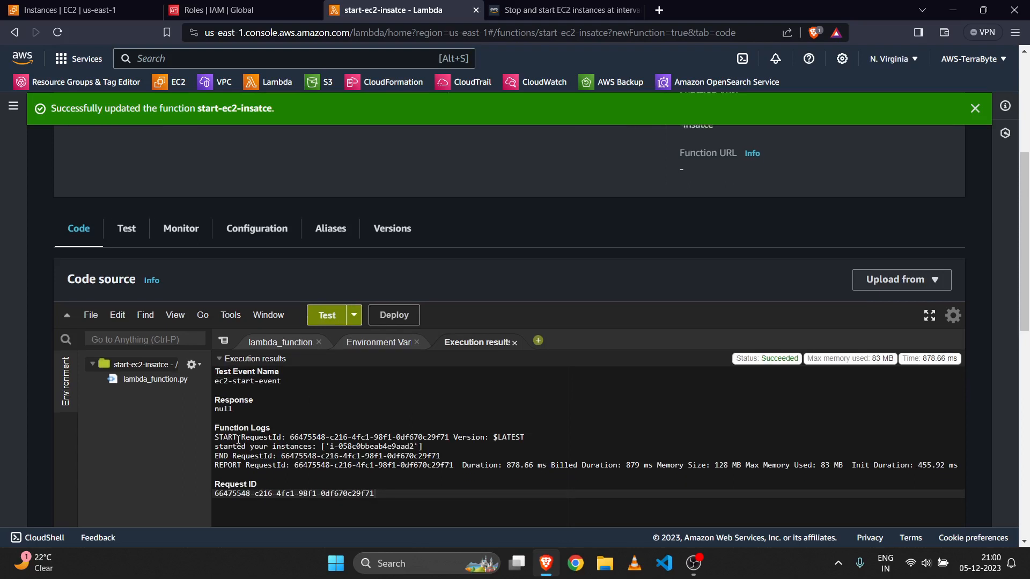
left_click_drag(216, 428, 237, 424)
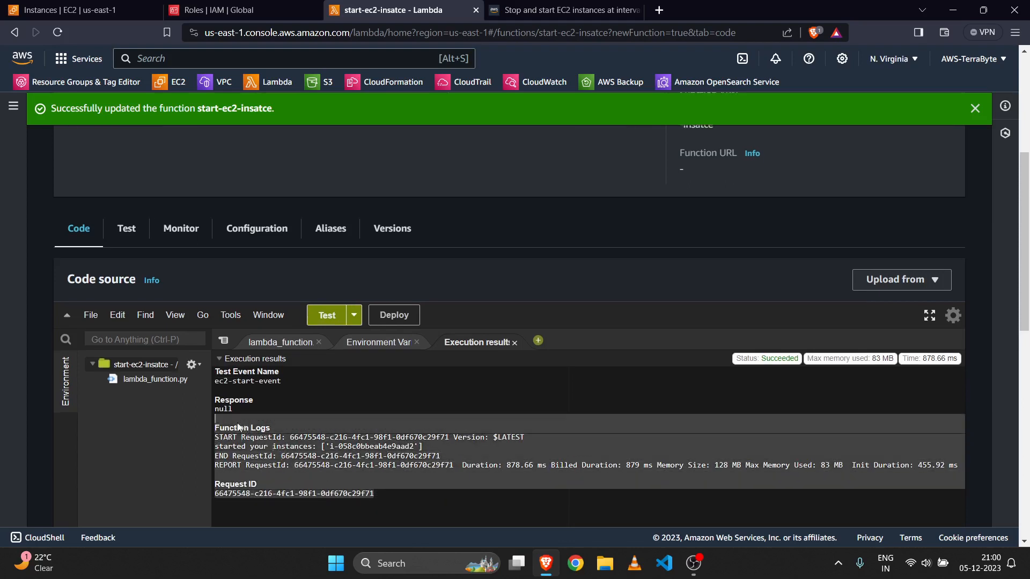
- Check application-server's state in the EC2 instances list, widening the Instance state column and refreshing until the start completes
left_click(99, 12)
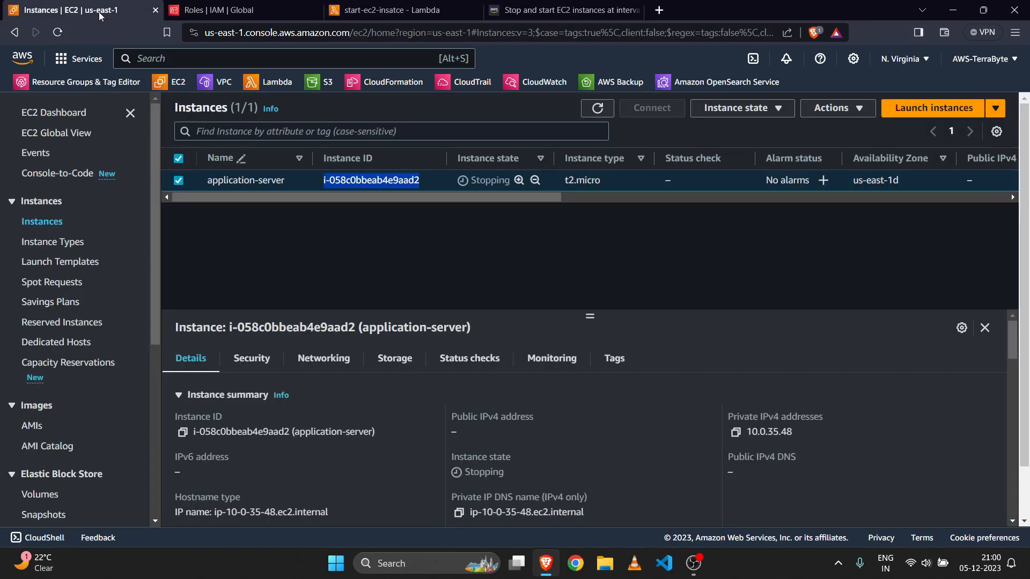
left_click(590, 113)
left_click(515, 117)
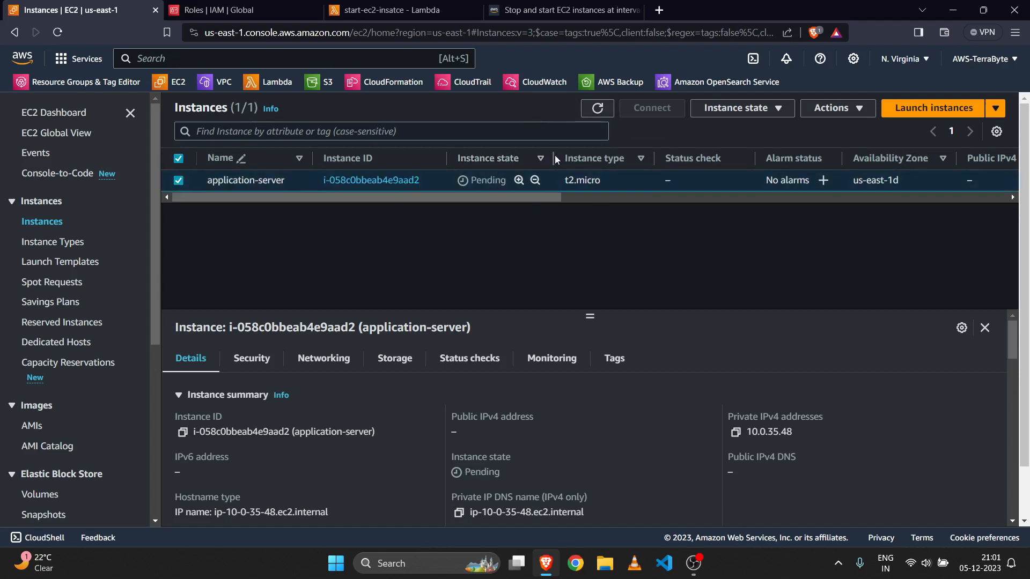
left_click_drag(554, 157, 617, 146)
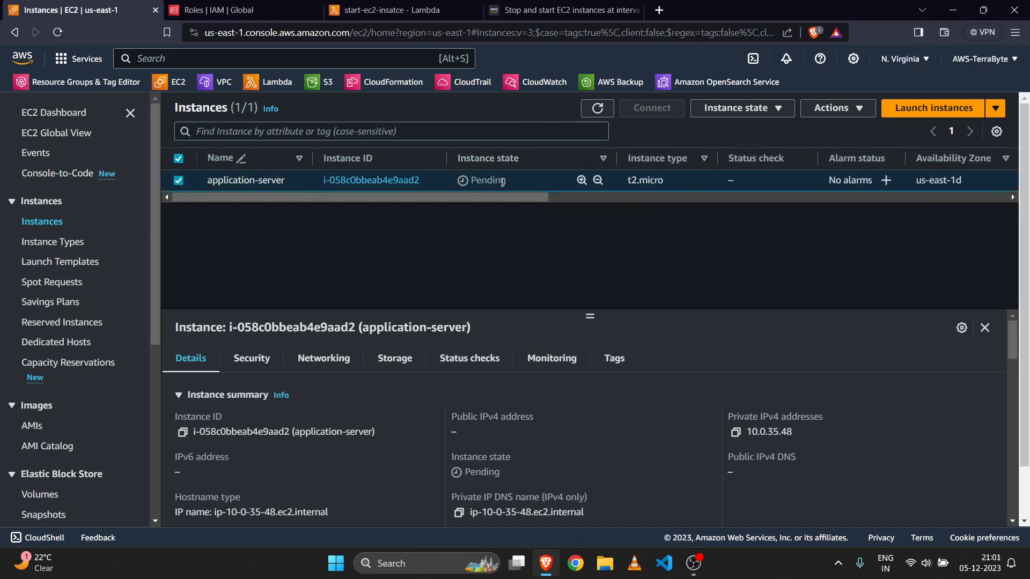
left_click(601, 105)
left_click(602, 109)
left_click(177, 182)
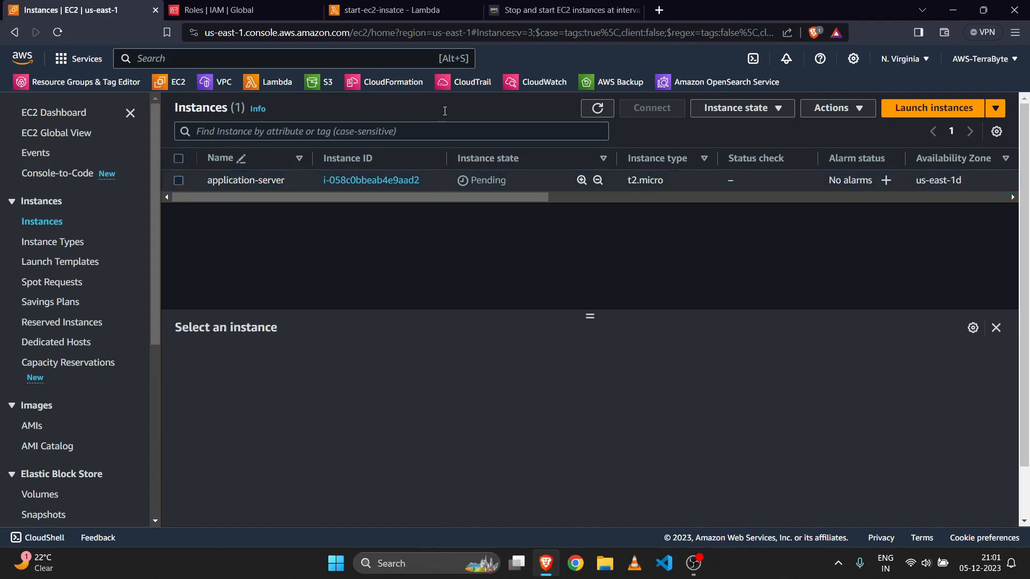
left_click(598, 109)
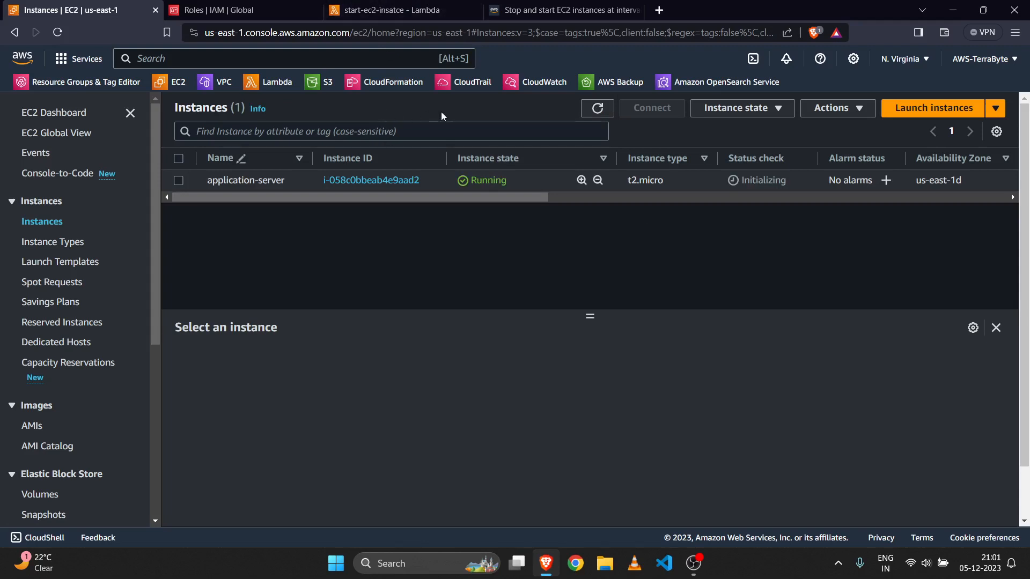
- Return to the start function, dismiss the update notice, and begin adding a trigger with EventBridge (CloudWatch Events) as source
left_click(406, 13)
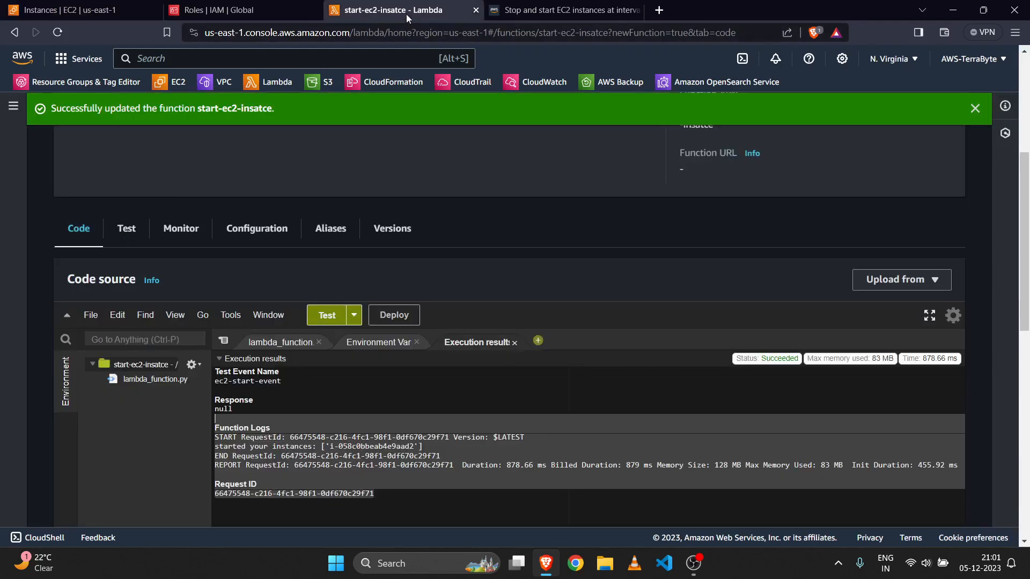
scroll(469, 157, "up", 5)
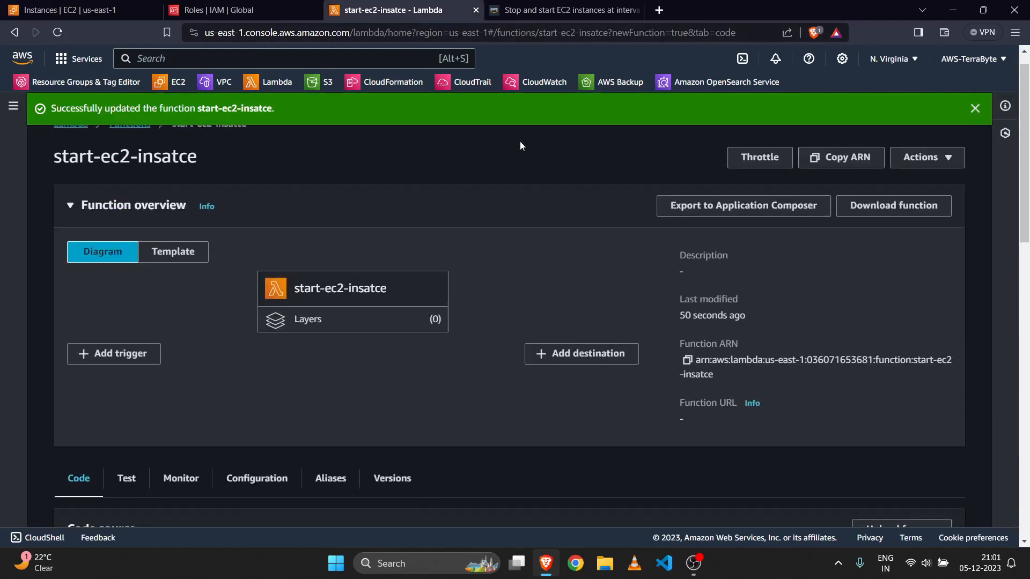
left_click(976, 109)
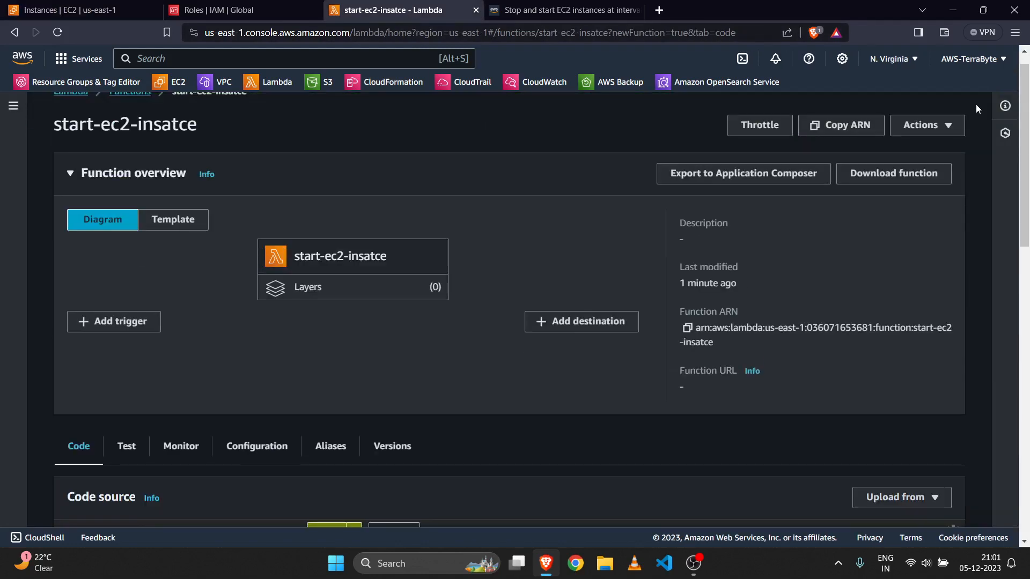
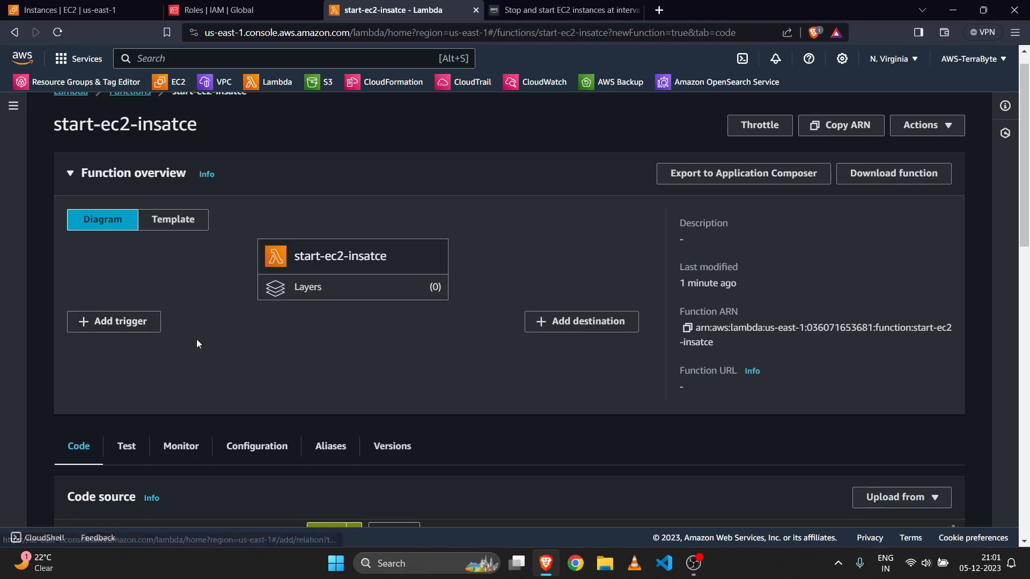
left_click(123, 320)
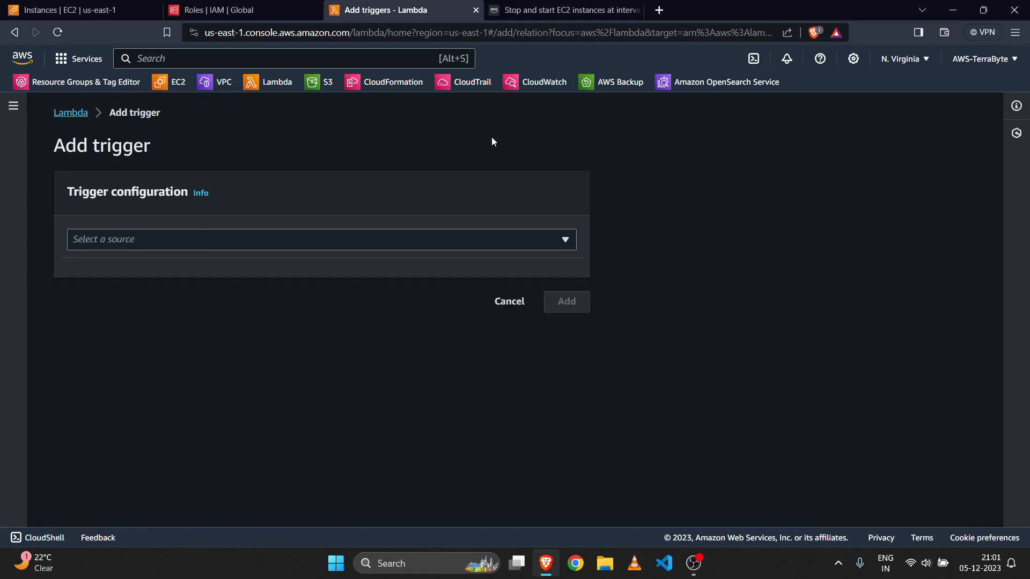
left_click(423, 241)
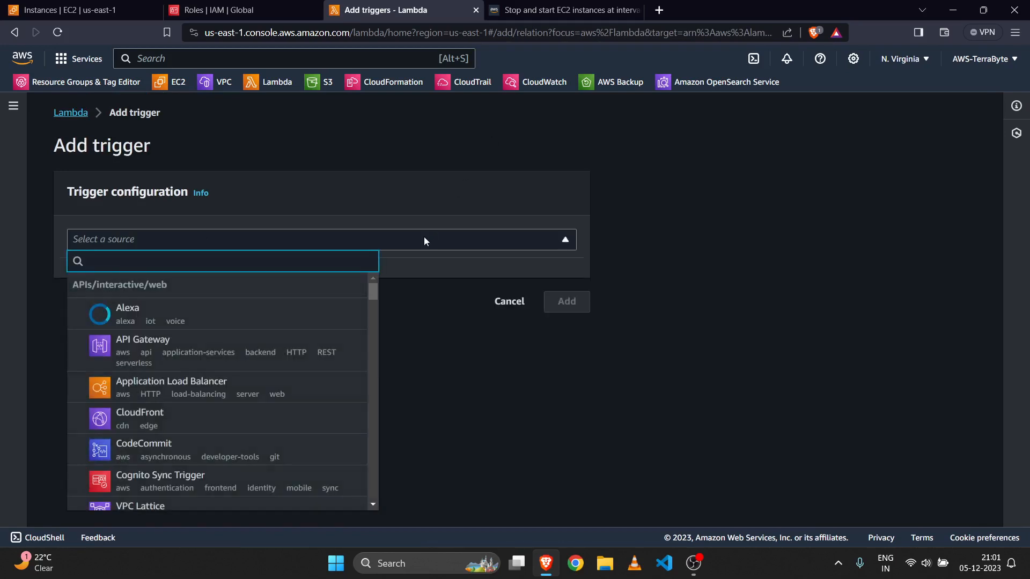
left_click_drag(372, 294, 371, 331)
scroll(320, 361, "up", 6)
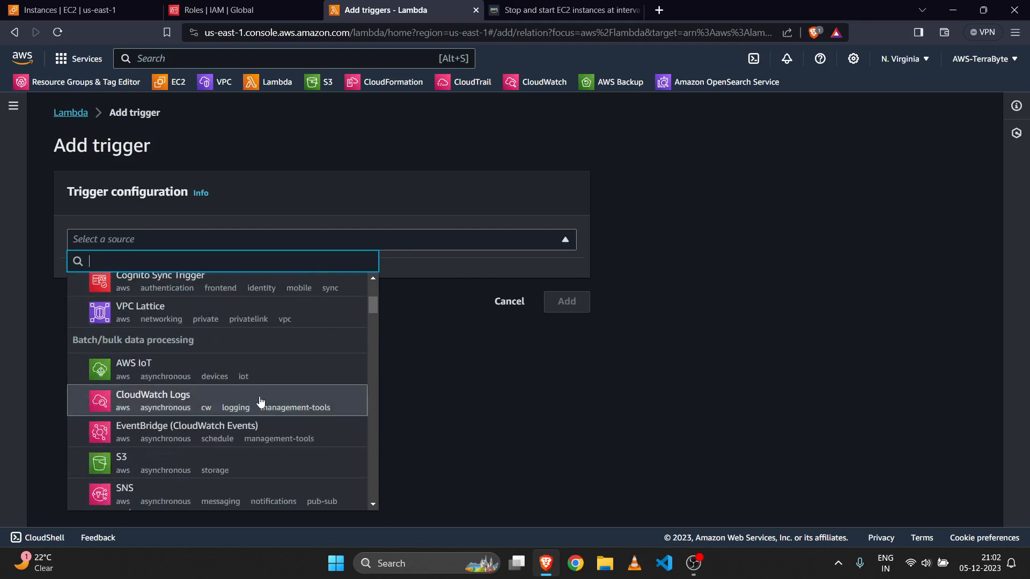
left_click(247, 423)
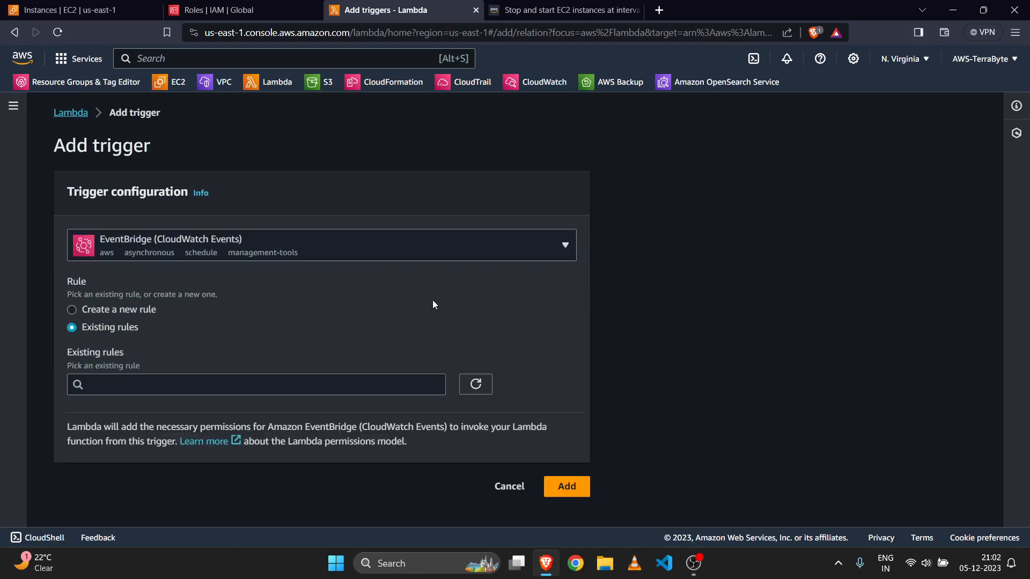
- Choose to create a new rule for the trigger and name it morning-start-server
left_click(108, 311)
scroll(265, 298, "down", 1)
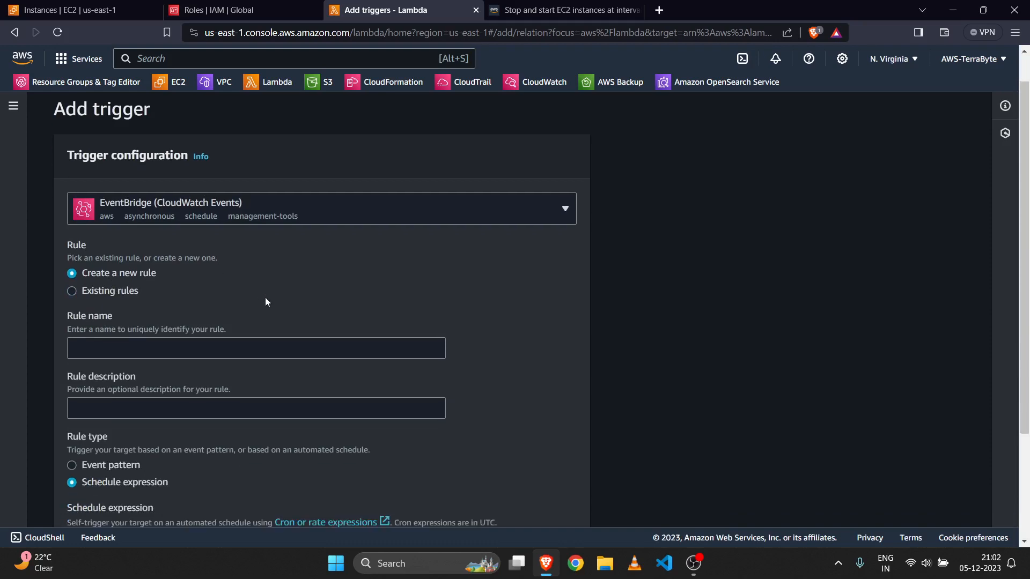
scroll(265, 302, "down", 1)
left_click(253, 302)
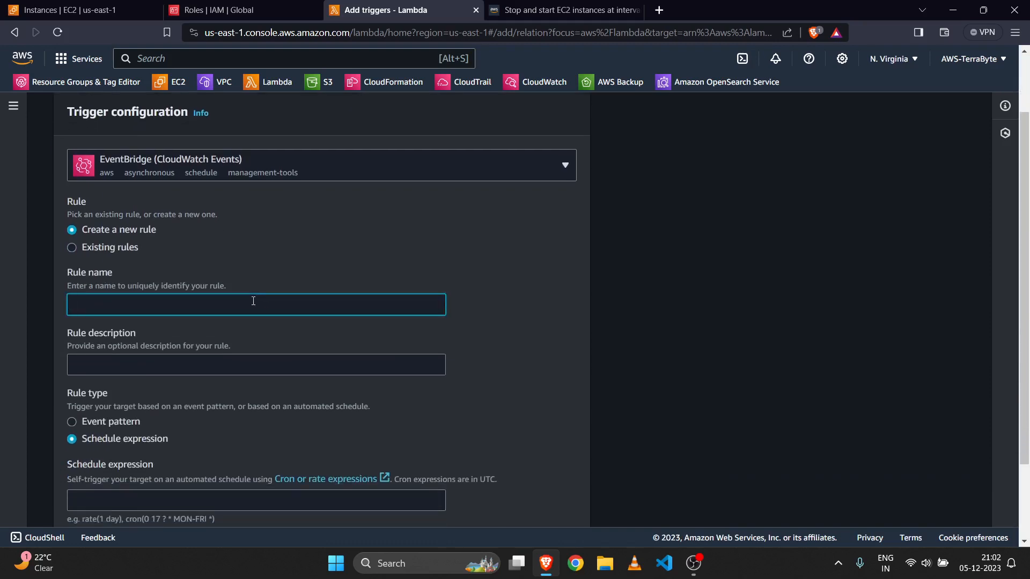
type("7;")
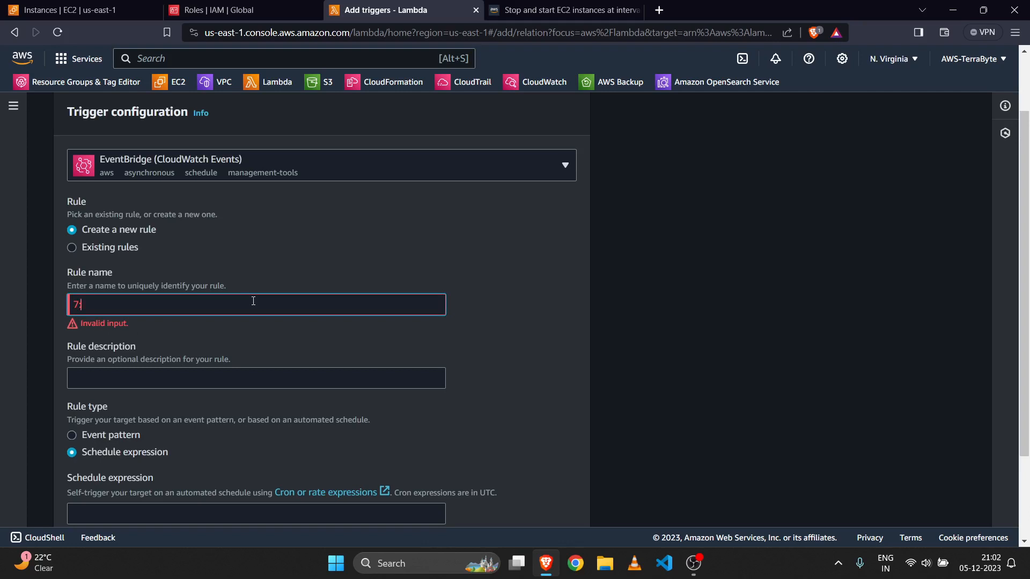
key("BackSpace")
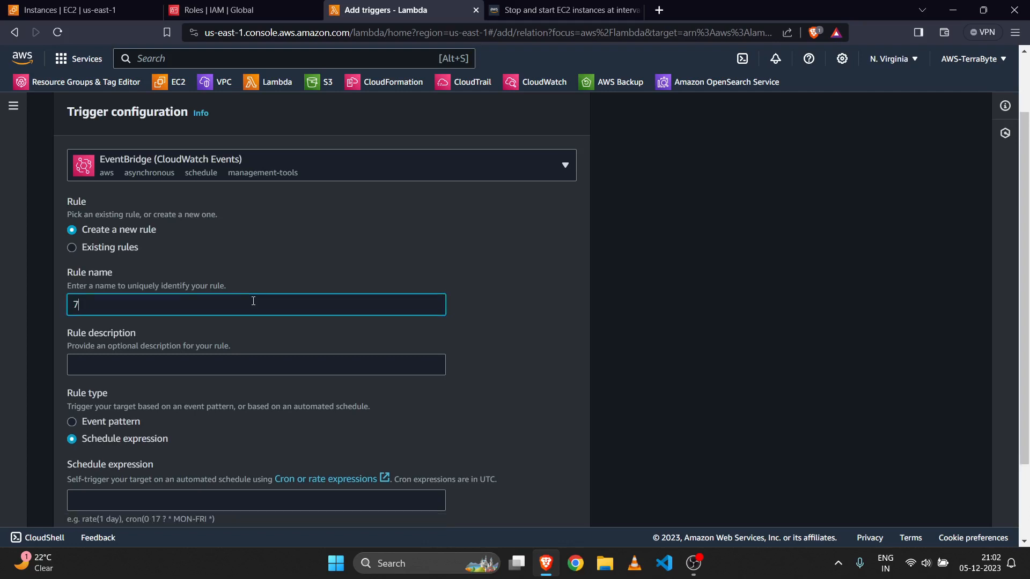
key("BackSpace")
type("moring")
key("BackSpace")
key("BackSpace")
key("BackSpace")
type("ning-sall")
key("BackSpace")
key("BackSpace")
key("BackSpace")
type("tart-server")
left_click(512, 328)
scroll(511, 328, "down", 2)
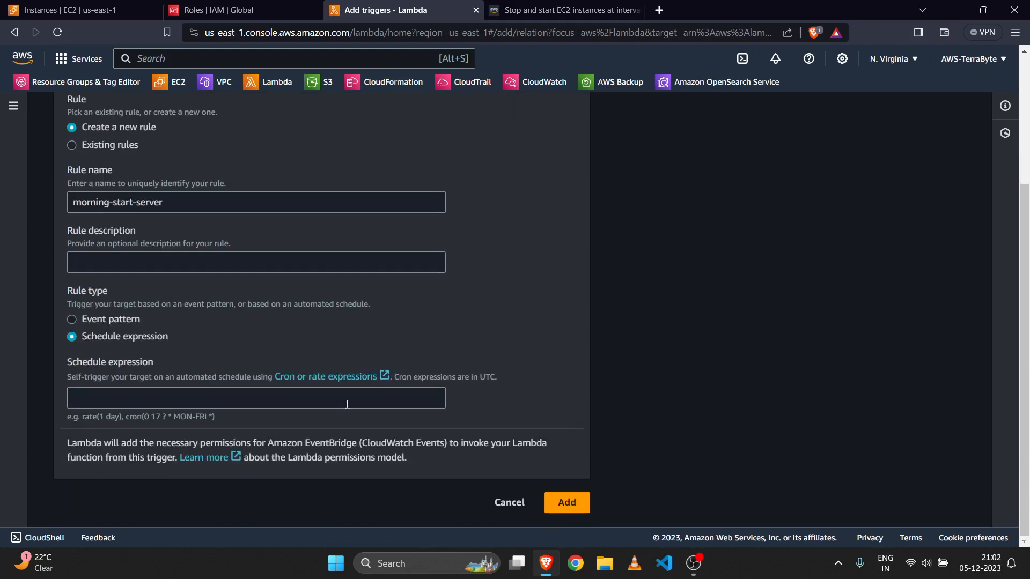
- Open the cron or rate expressions documentation in a new tab, read how scheduled rules are defined, and return to the trigger form
left_click(335, 409)
left_click(527, 288)
right_click(361, 378)
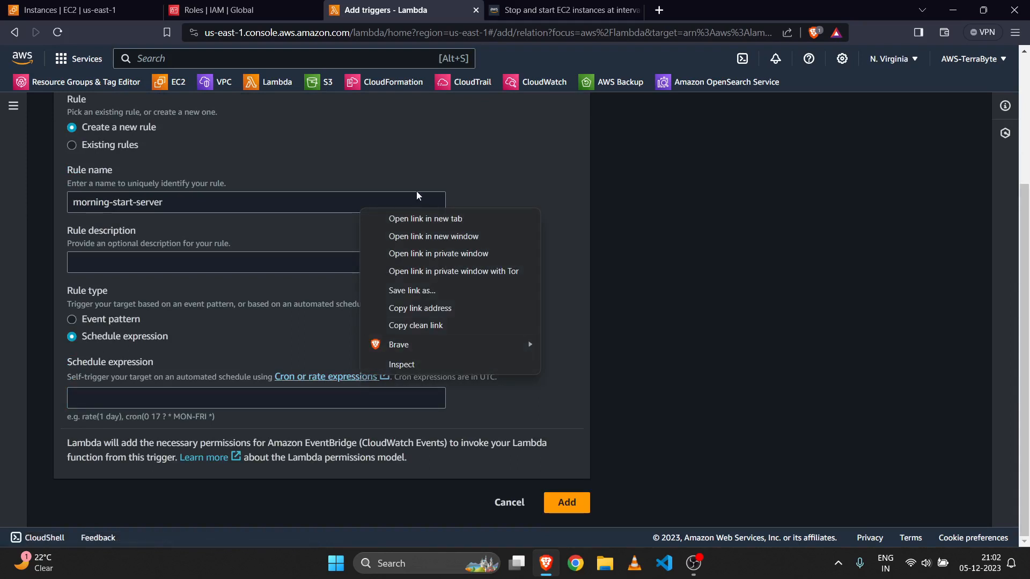
left_click(422, 220)
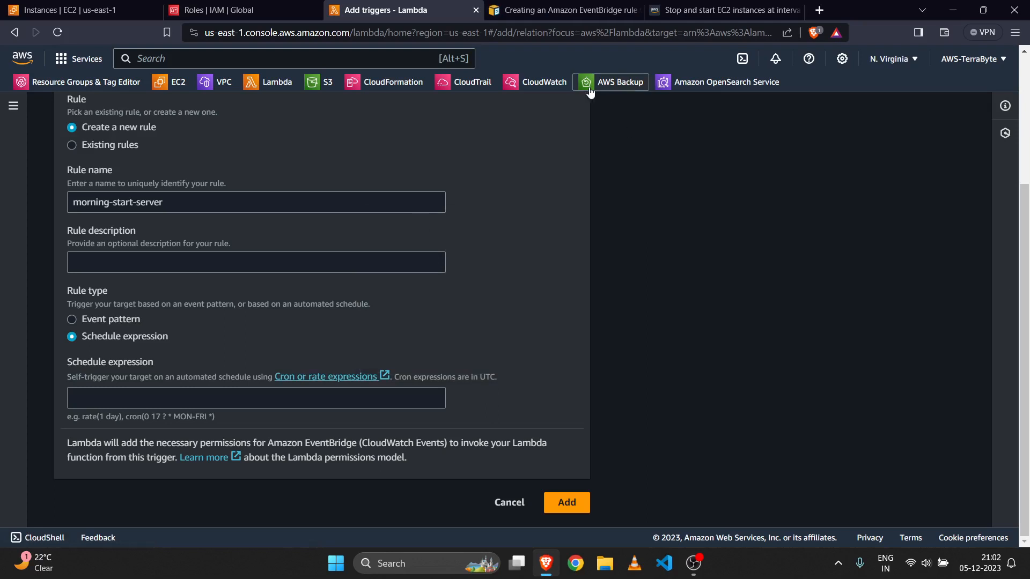
left_click(557, 7)
scroll(460, 303, "down", 4)
scroll(459, 303, "down", 10)
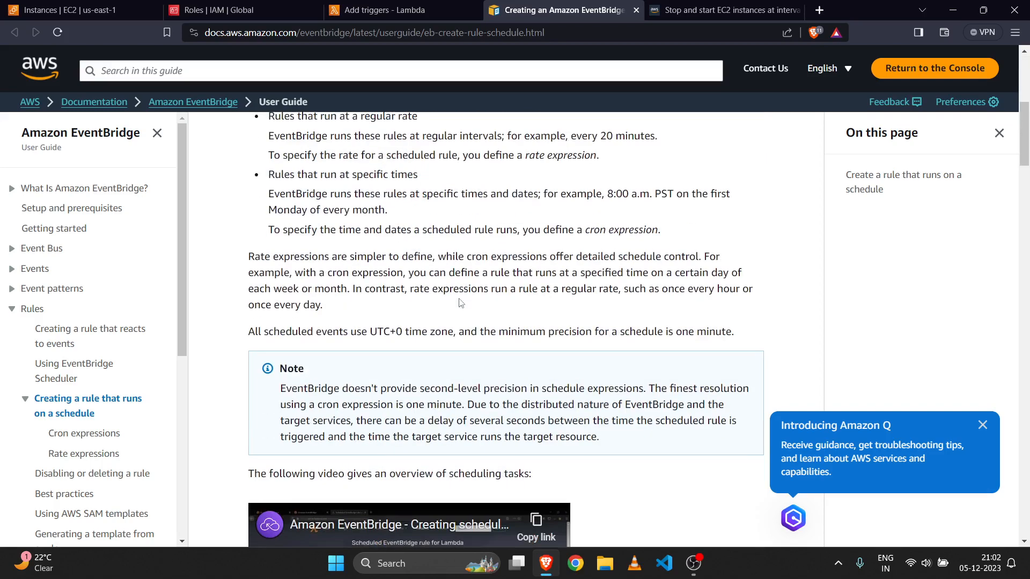
scroll(459, 303, "down", 5)
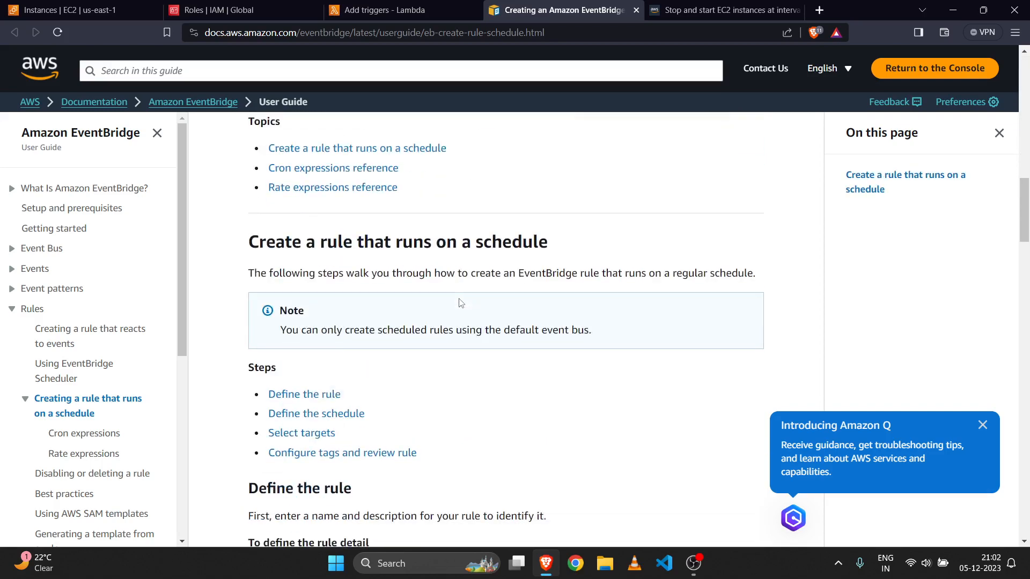
scroll(459, 303, "down", 8)
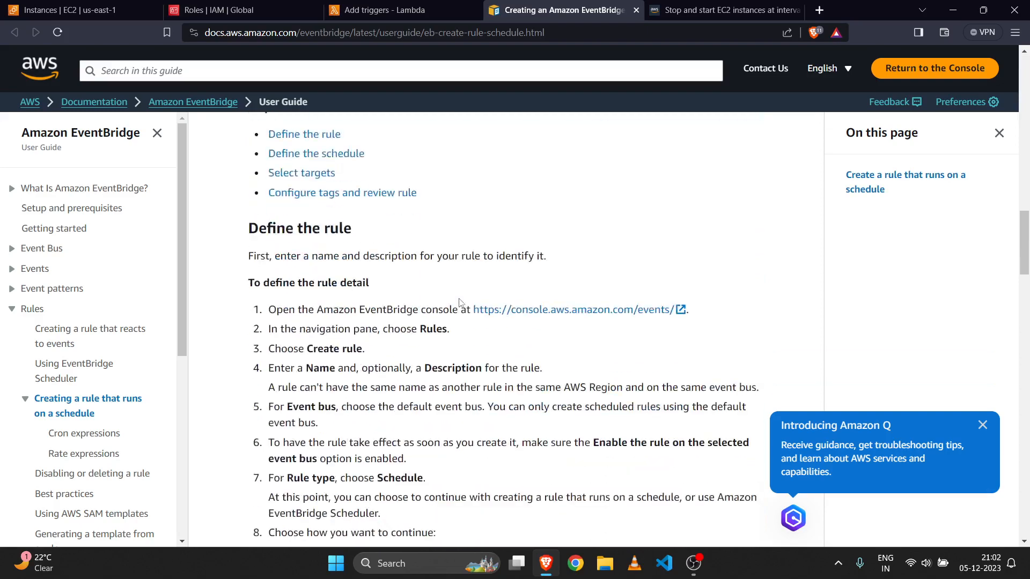
scroll(460, 303, "down", 9)
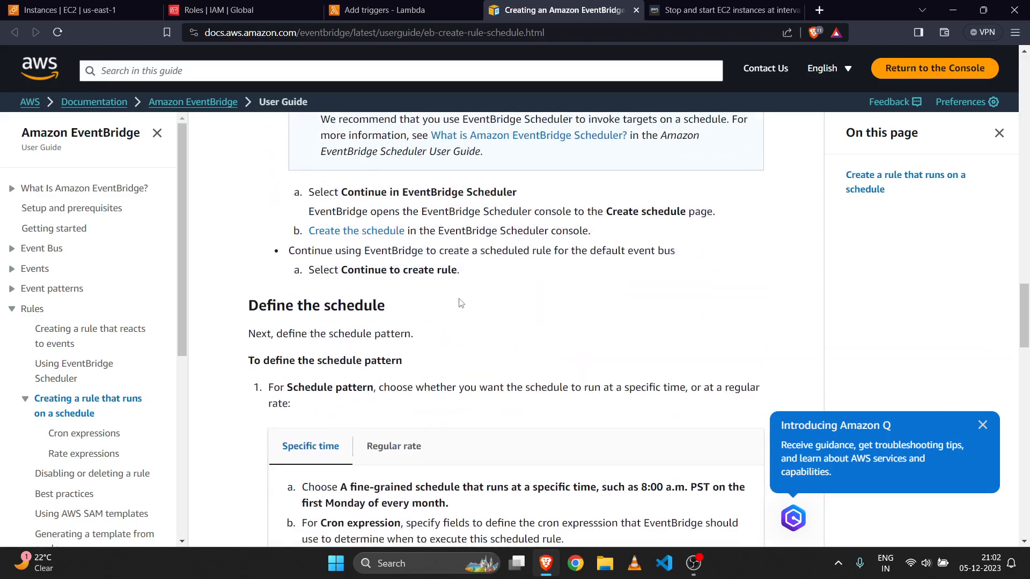
scroll(460, 300, "down", 12)
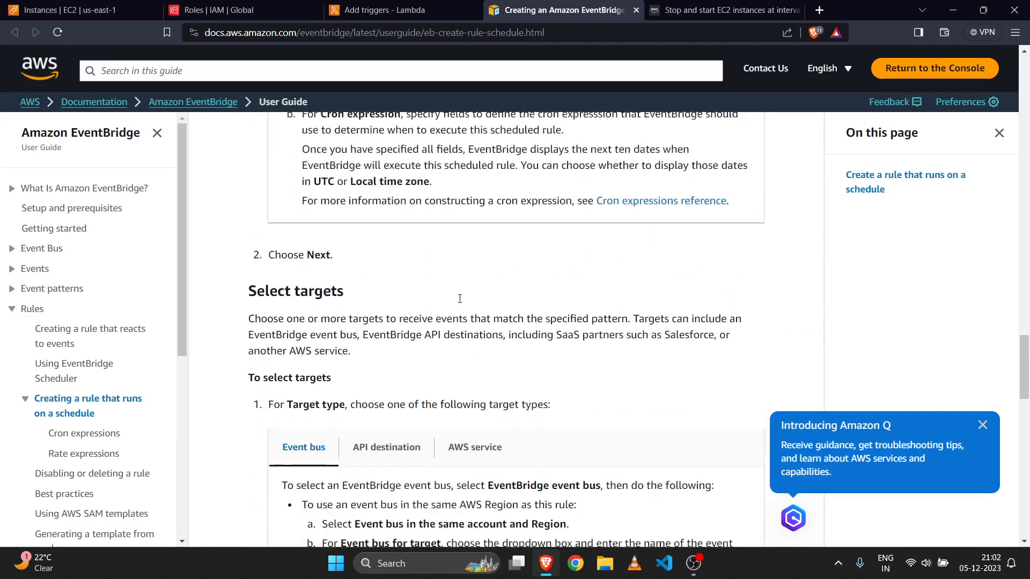
scroll(460, 304, "down", 11)
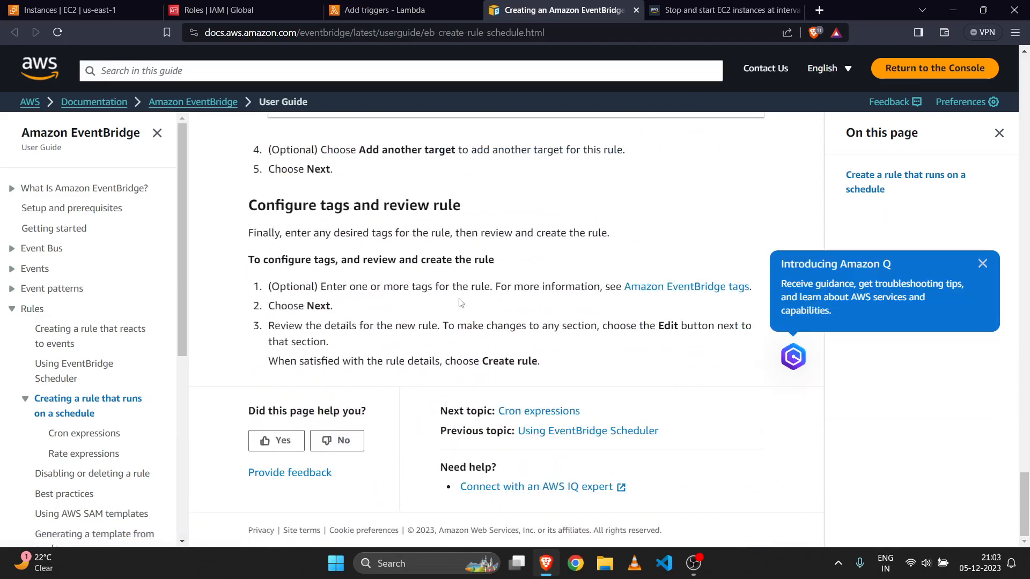
scroll(460, 300, "up", 20)
scroll(460, 303, "up", 15)
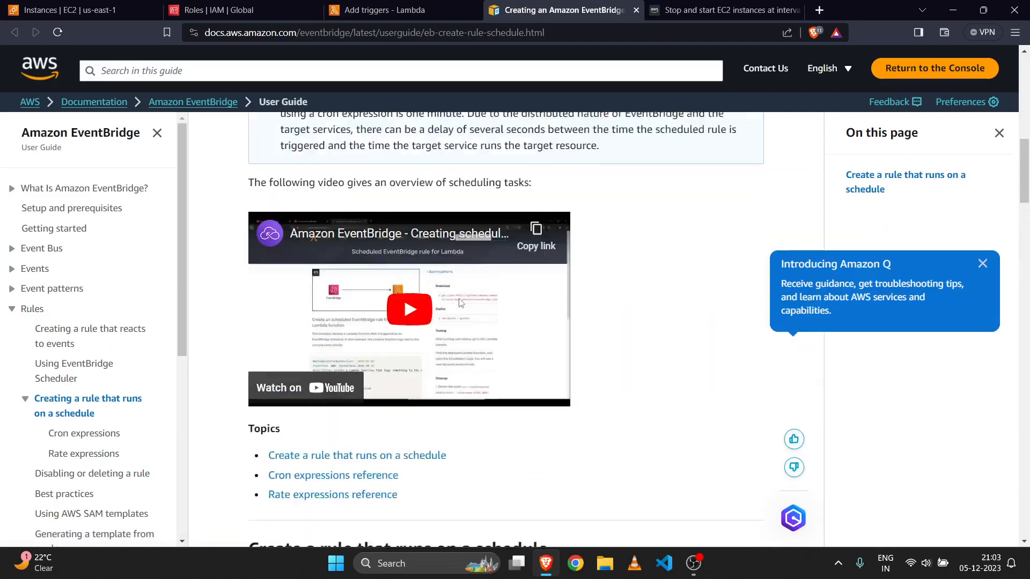
scroll(460, 303, "down", 8)
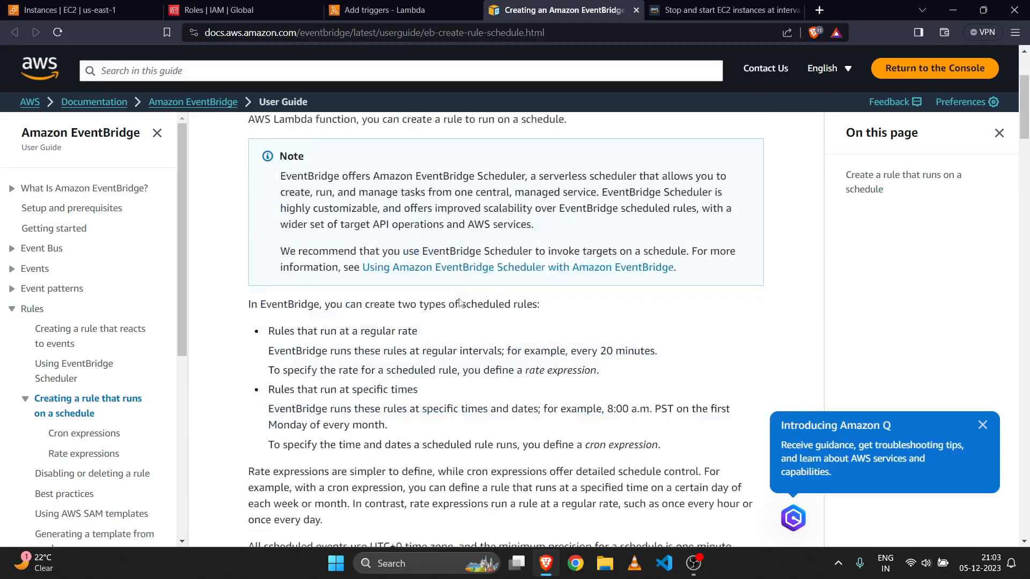
scroll(460, 302, "down", 3)
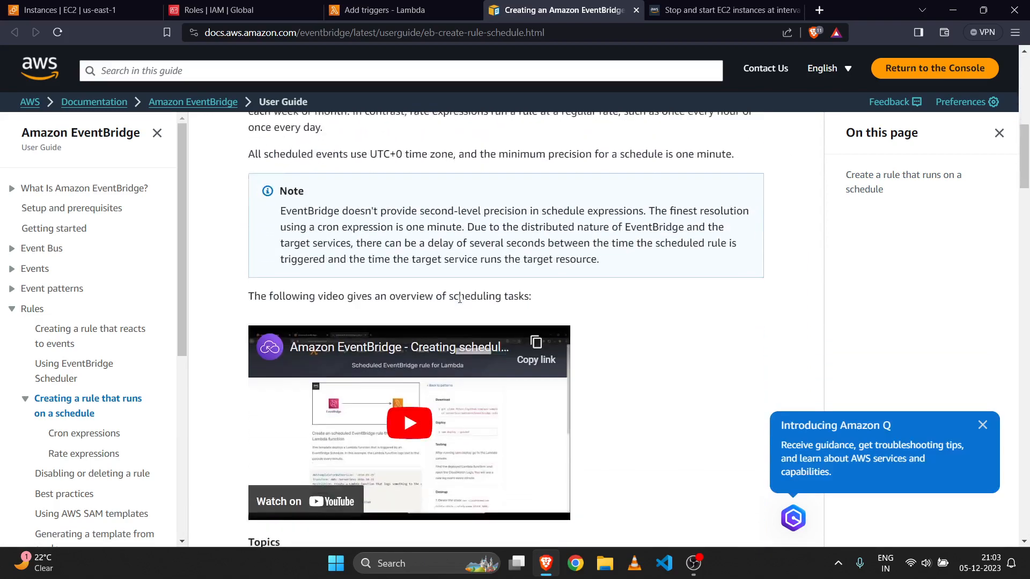
left_click(426, 17)
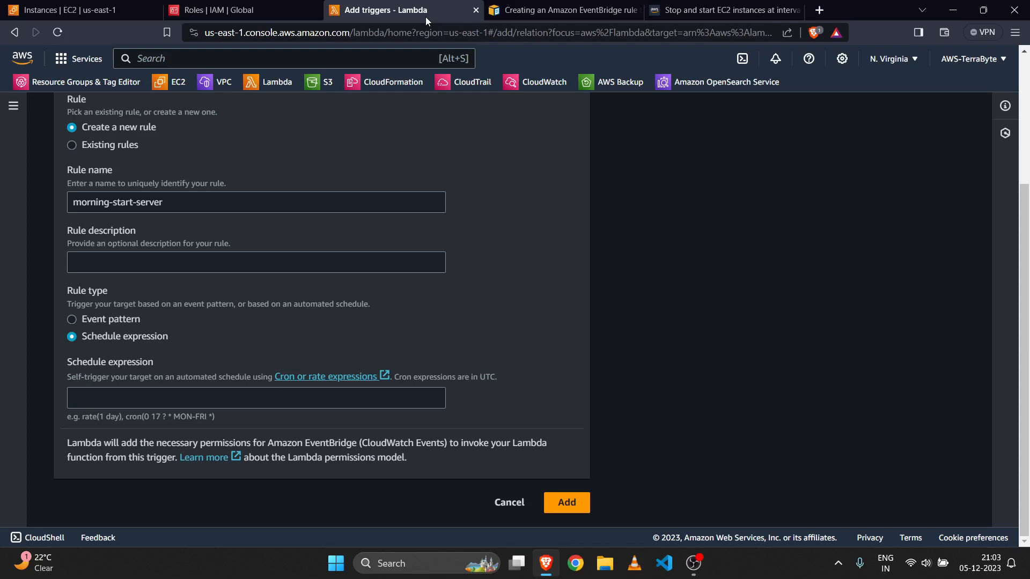
- Start the morning-start-server rule's schedule expression with an empty cron() expression
left_click(139, 392)
type("cron")
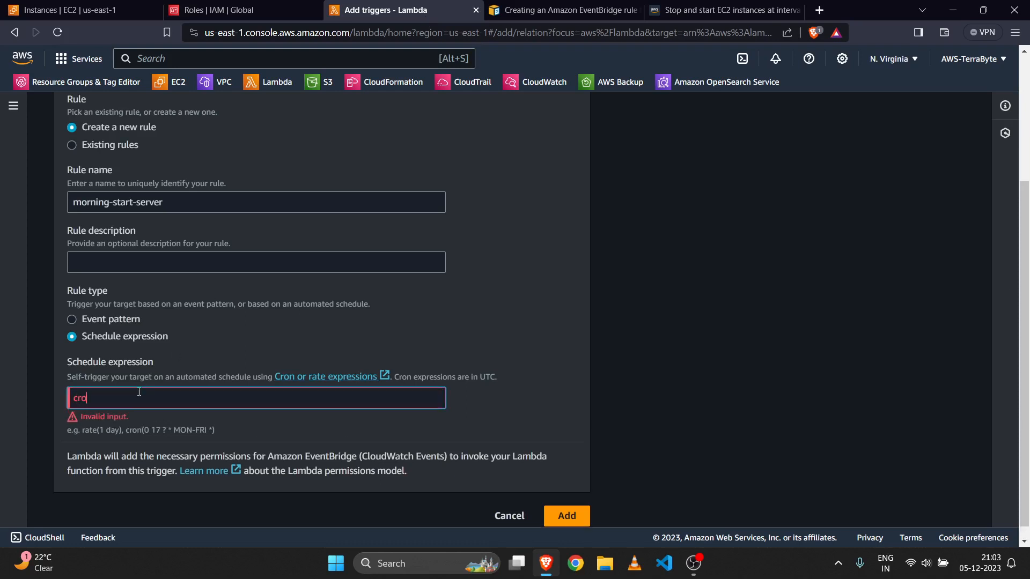
key("BackSpace")
type("n()")
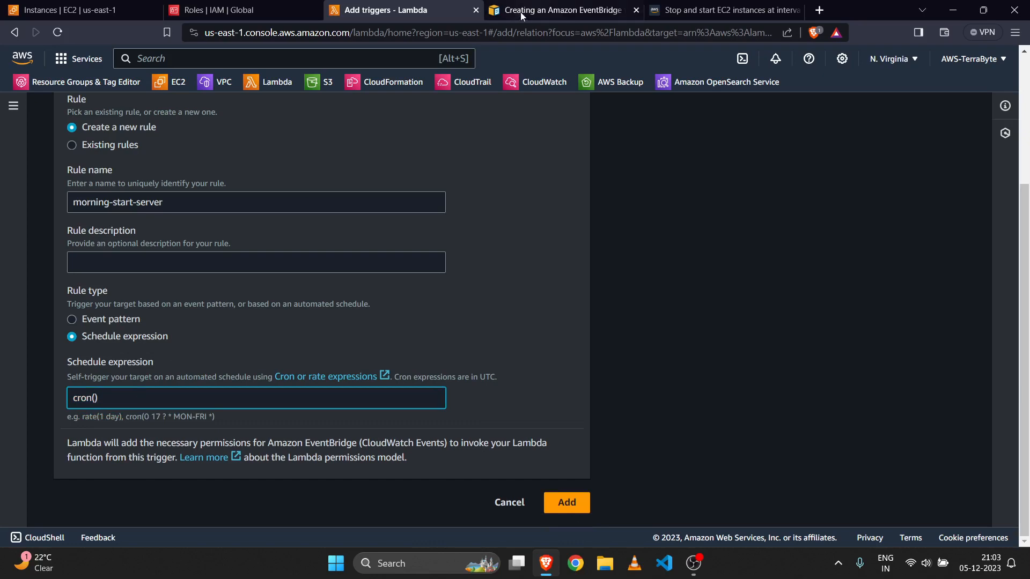
- Open the cron expressions reference, read its syntax, field values and sample cron strings, and return to the trigger form
left_click(564, 10)
scroll(573, 330, "down", 1)
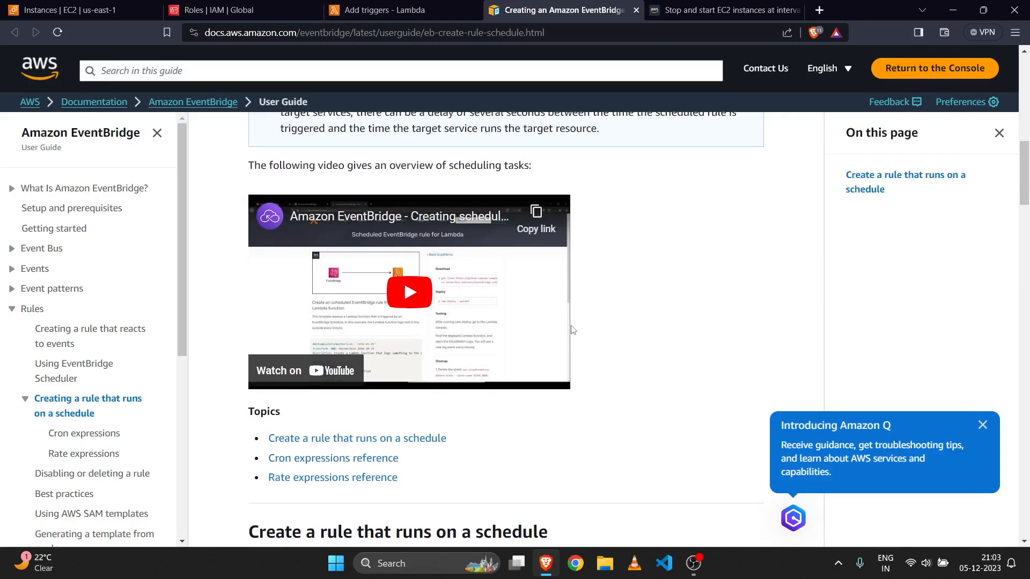
left_click(354, 458)
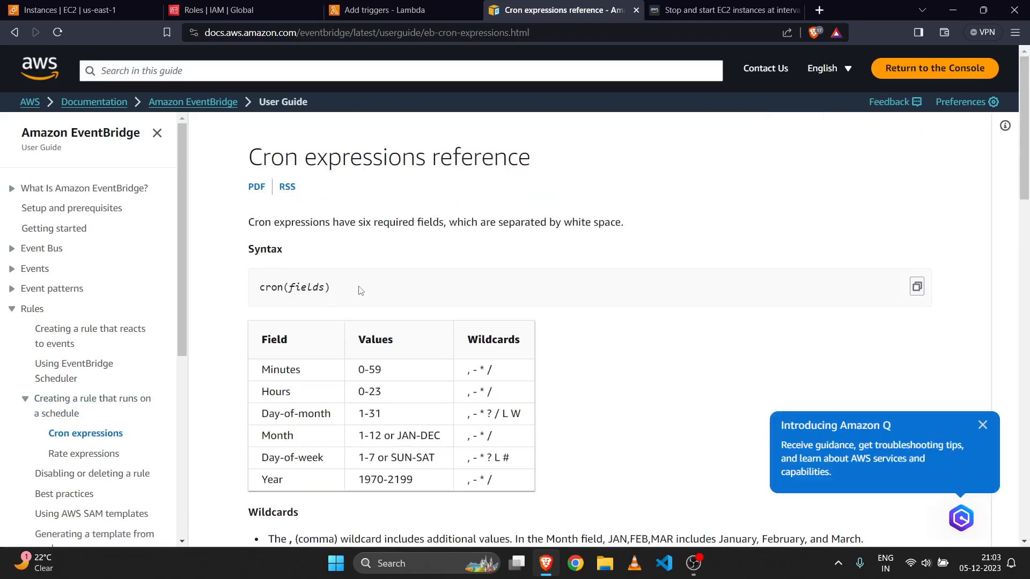
scroll(329, 300, "down", 3)
scroll(343, 273, "up", 2)
left_click_drag(345, 261, 267, 260)
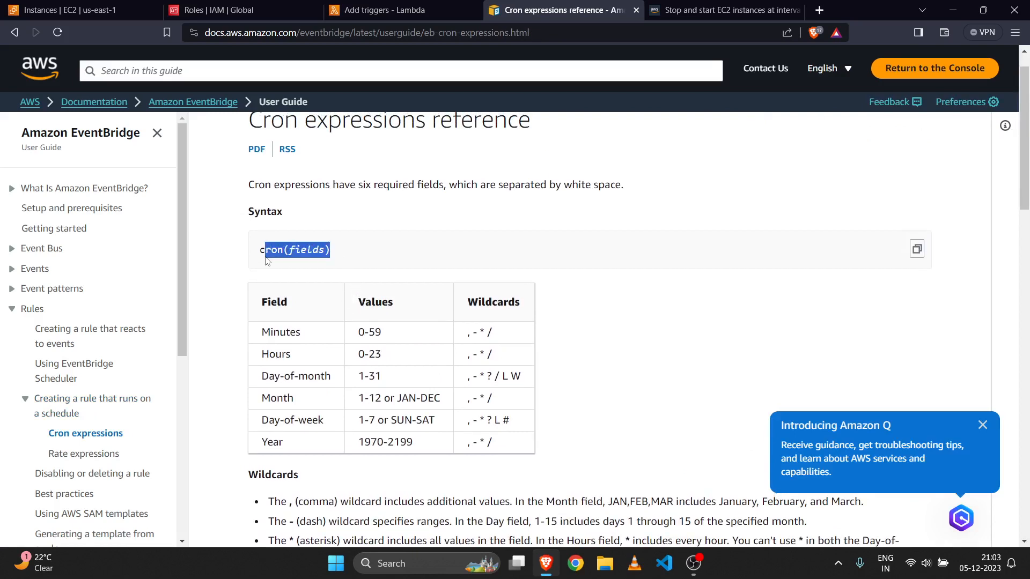
left_click(267, 261)
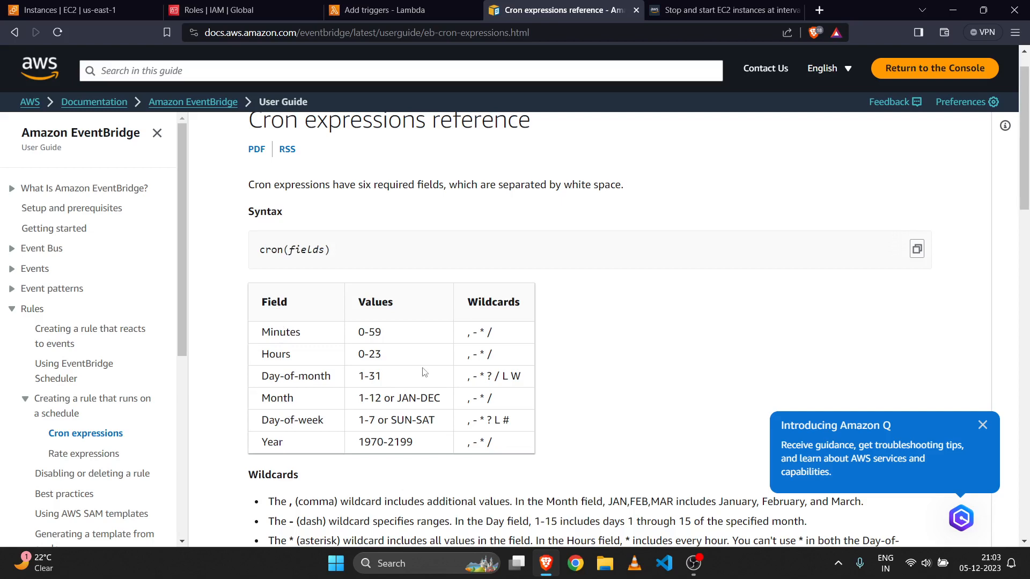
scroll(423, 369, "down", 6)
scroll(423, 369, "down", 6)
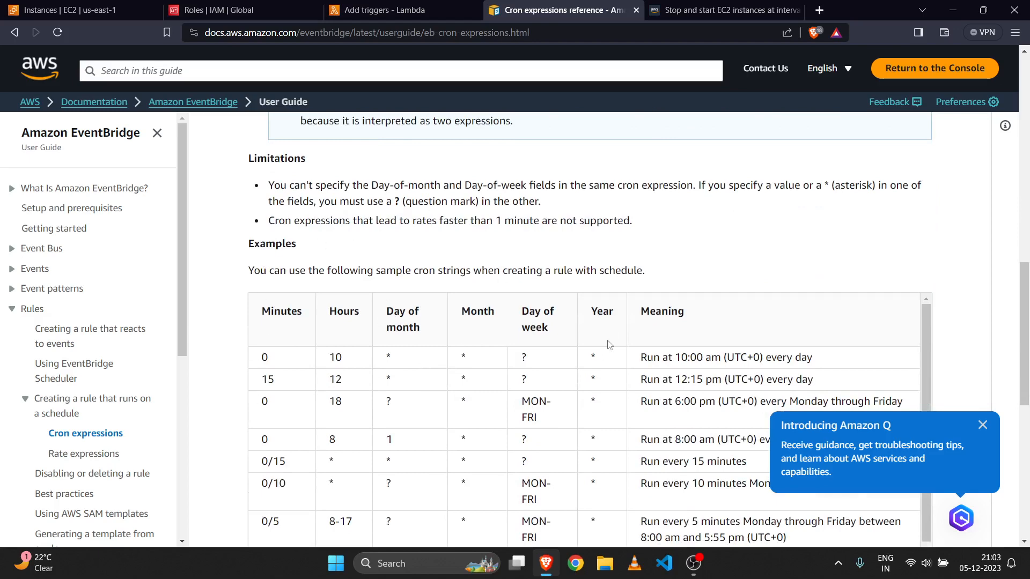
left_click(433, 14)
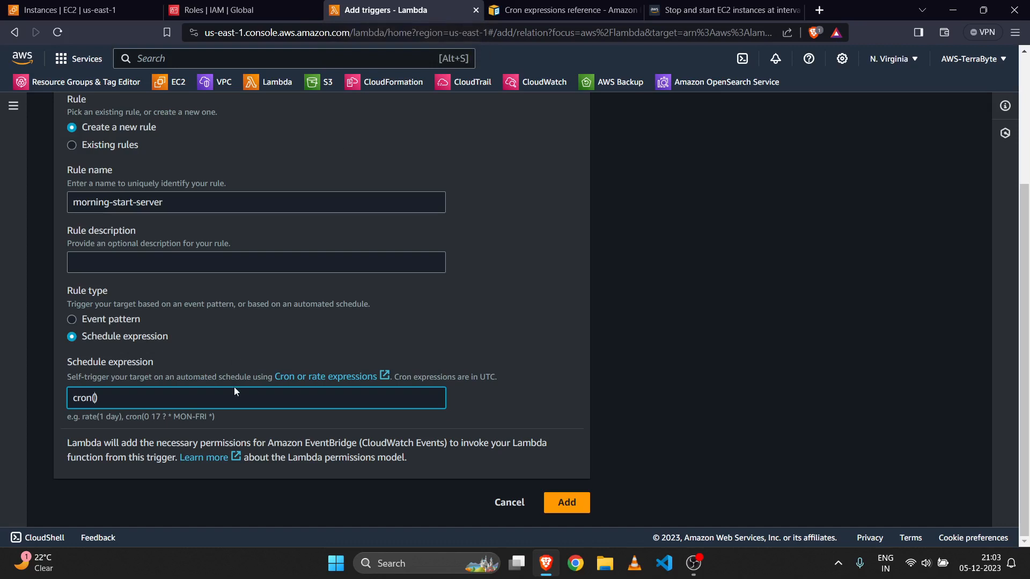
- Complete the schedule expression as cron(0 07 ? * MON-FRI *), checking the fields against the cron expressions reference
type("0")
type("07 ? *")
left_click(612, 4)
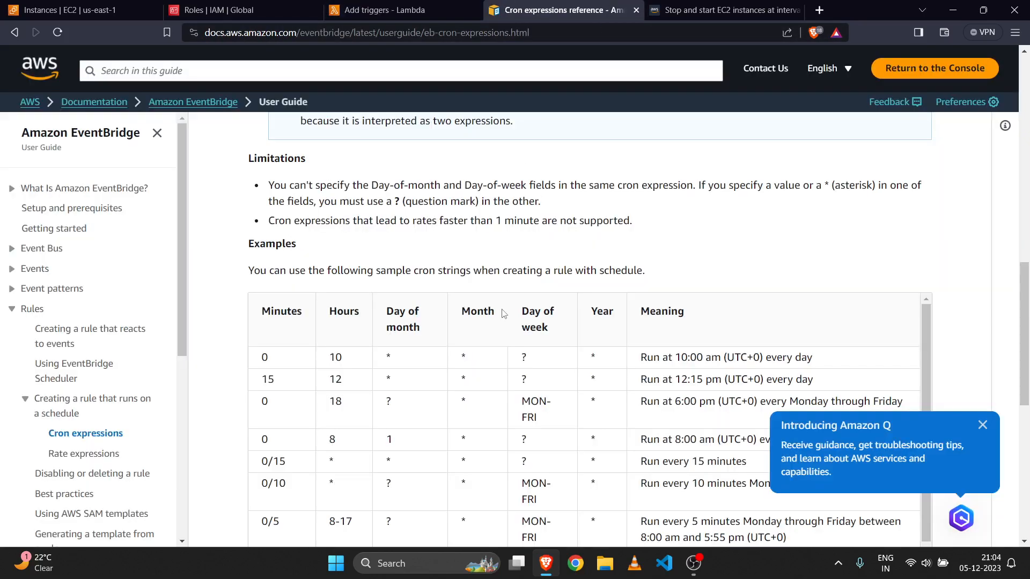
scroll(503, 314, "up", 6)
scroll(504, 314, "up", 2)
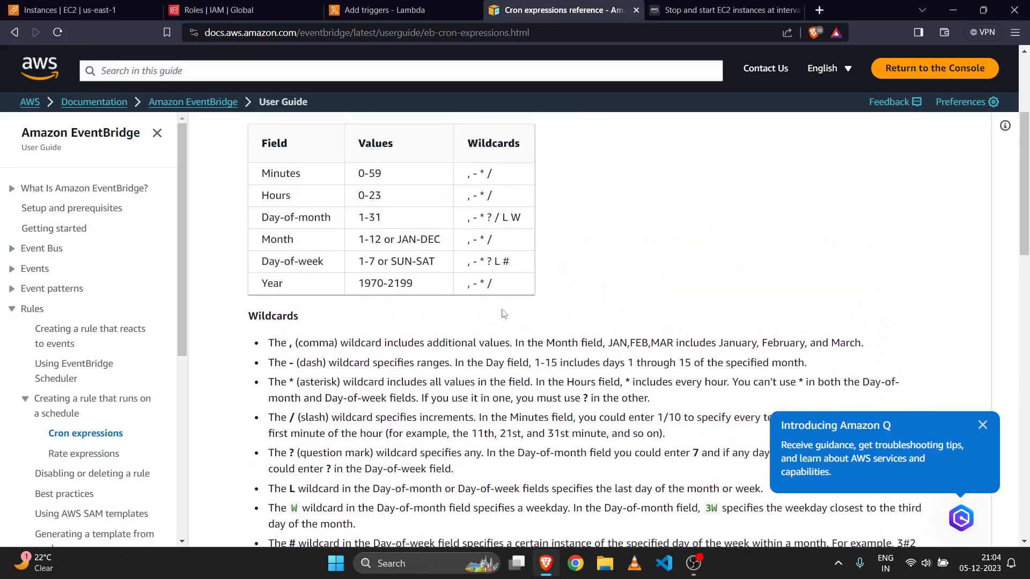
left_click(407, 15)
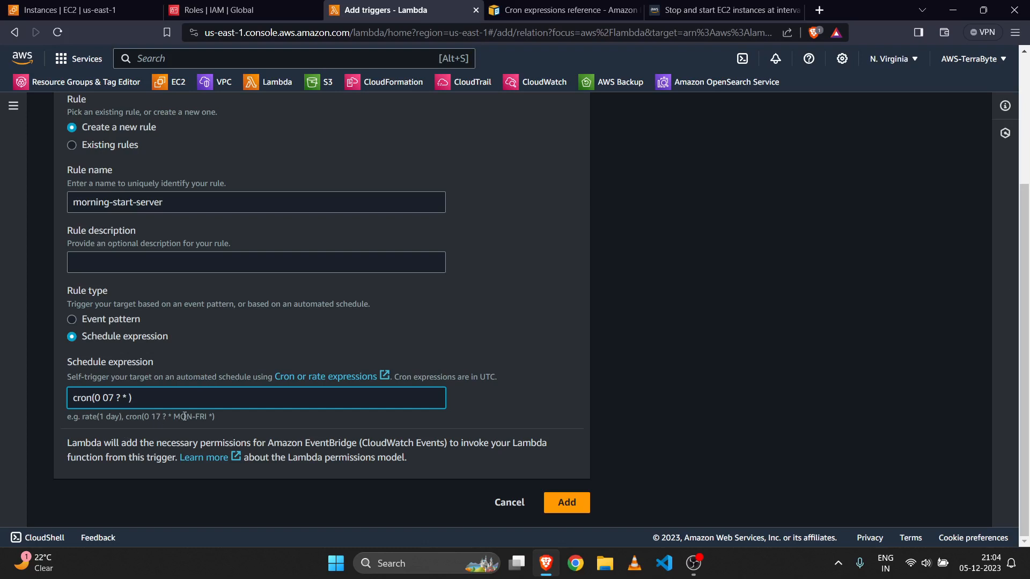
type("MON-FRI *")
left_click(564, 12)
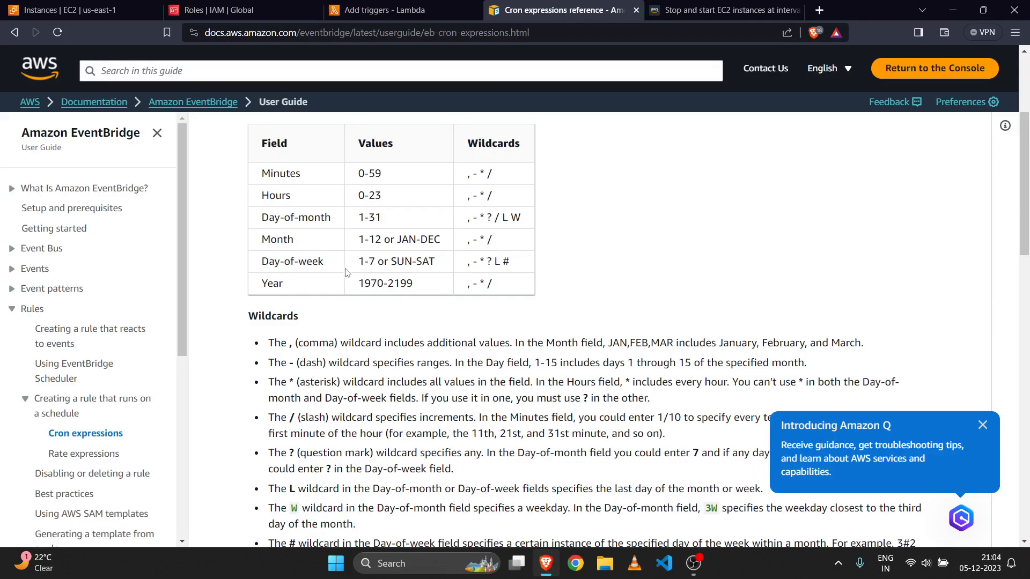
left_click(401, 13)
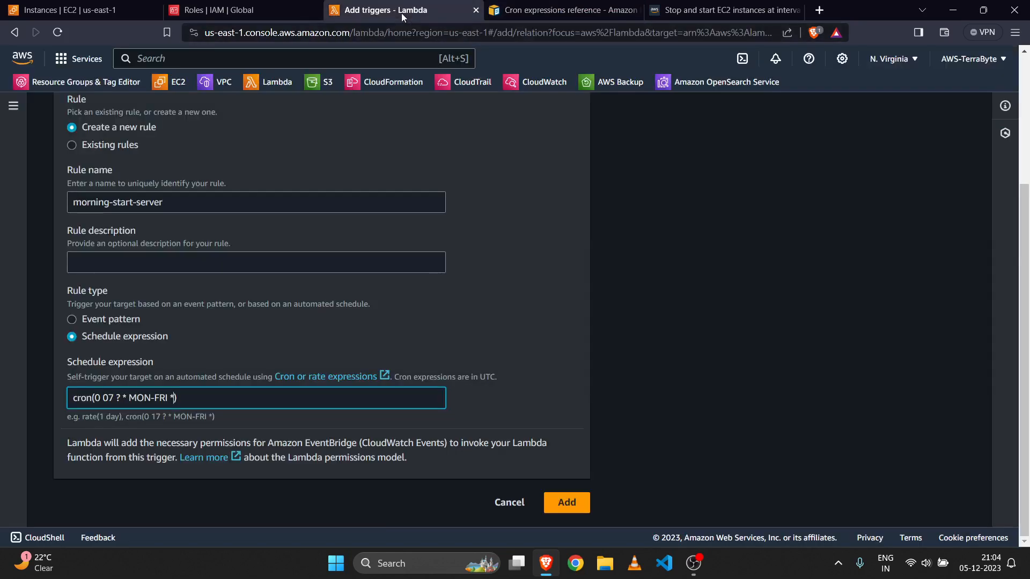
left_click(576, 420)
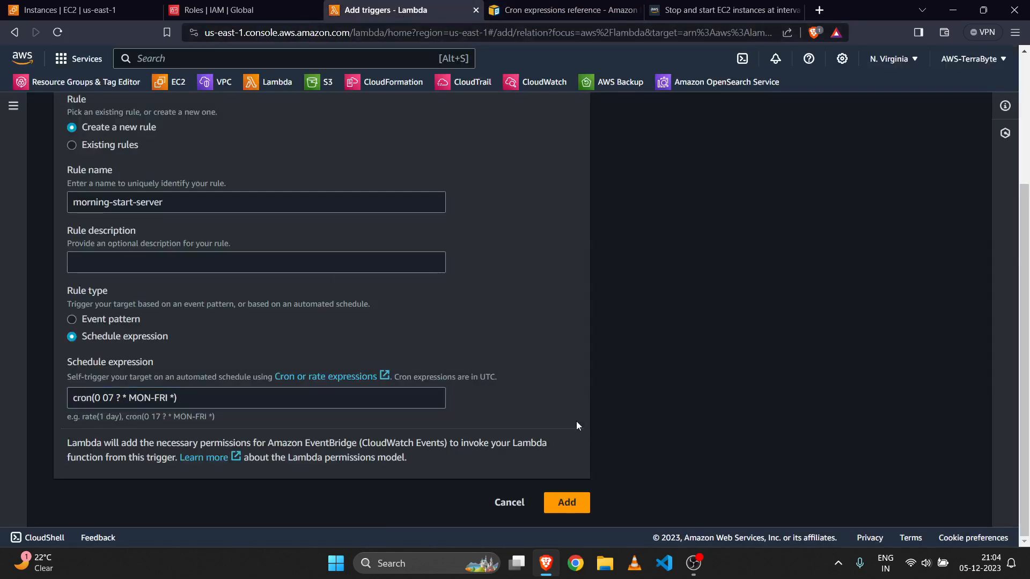
- Add the morning-start-server trigger to the start function and review the function's overview and trigger list
left_click(564, 503)
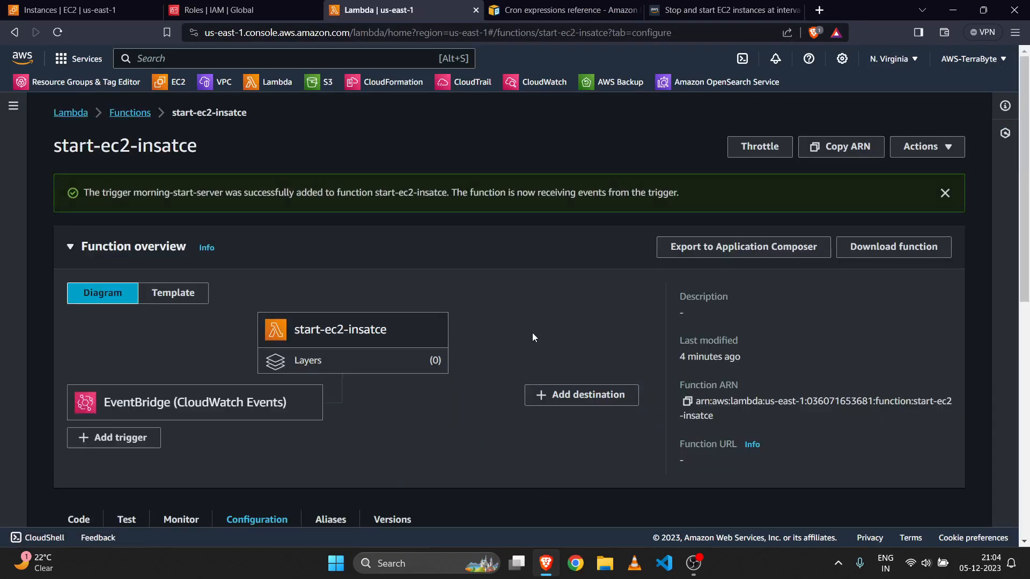
scroll(534, 338, "down", 2)
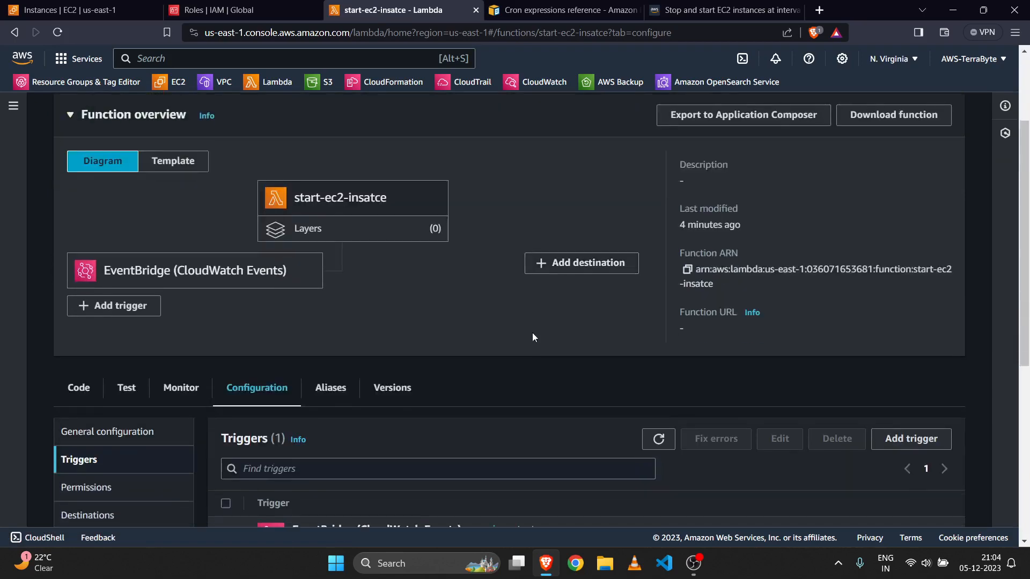
scroll(534, 338, "down", 3)
scroll(534, 338, "up", 5)
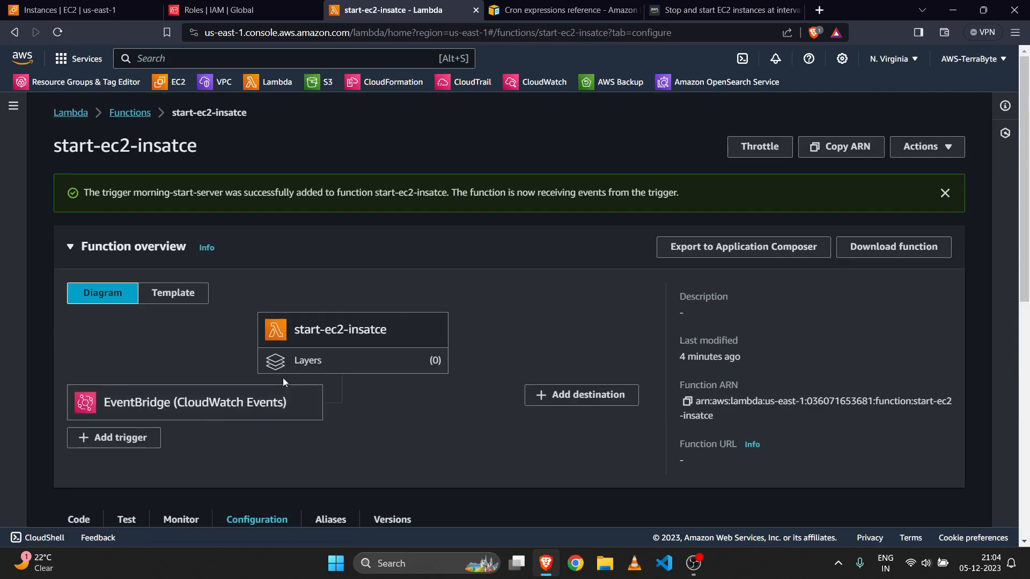
- Open the stop-ec2-insatnce function and begin adding a trigger with EventBridge (CloudWatch Events) as source
left_click(132, 116)
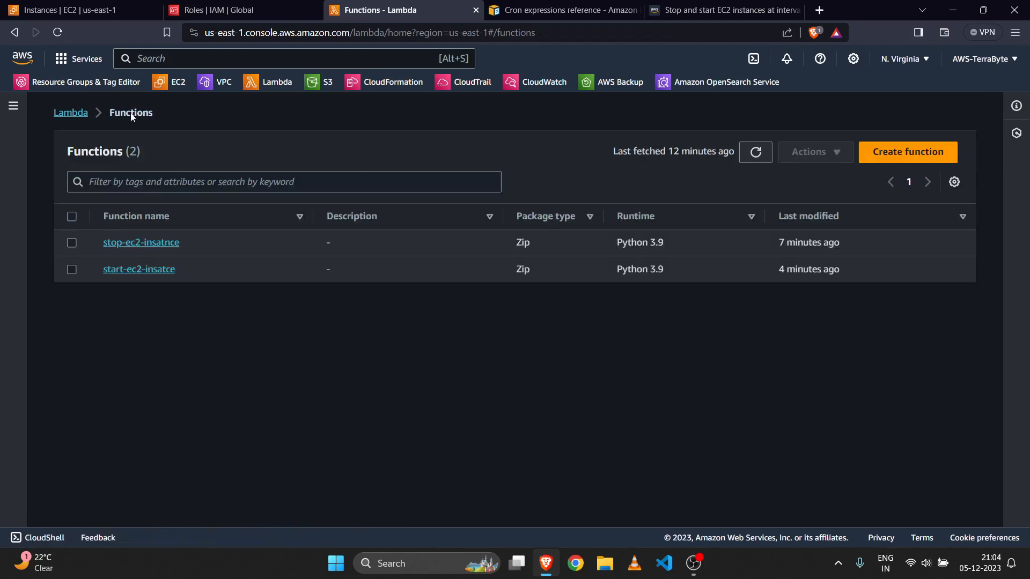
left_click(141, 242)
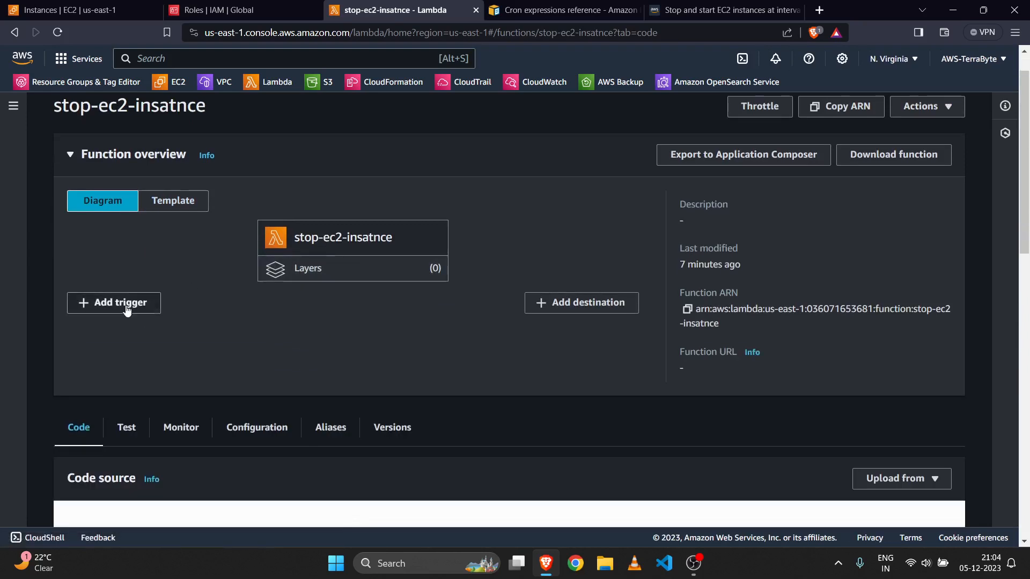
left_click(126, 308)
left_click(180, 242)
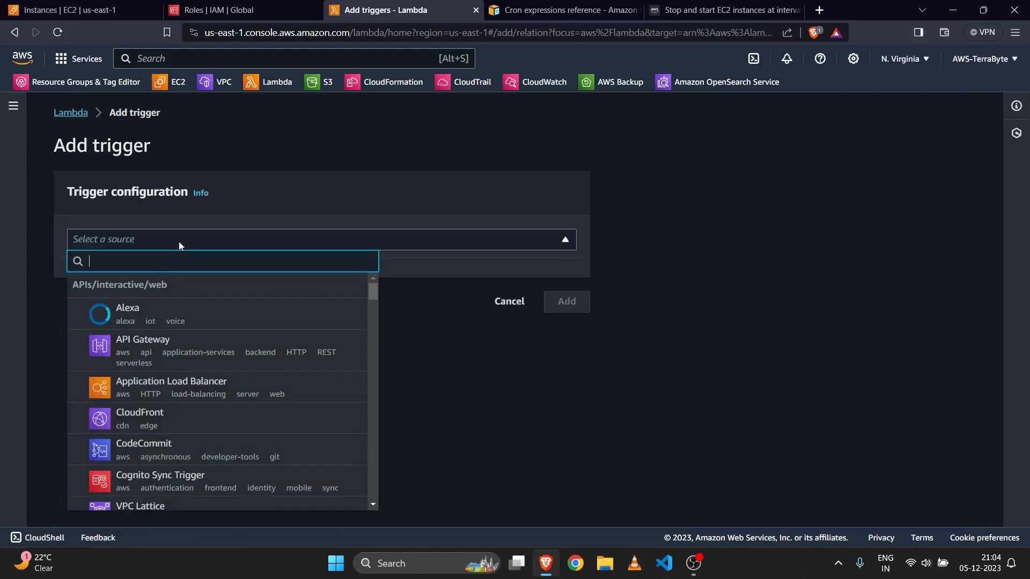
scroll(166, 385, "down", 5)
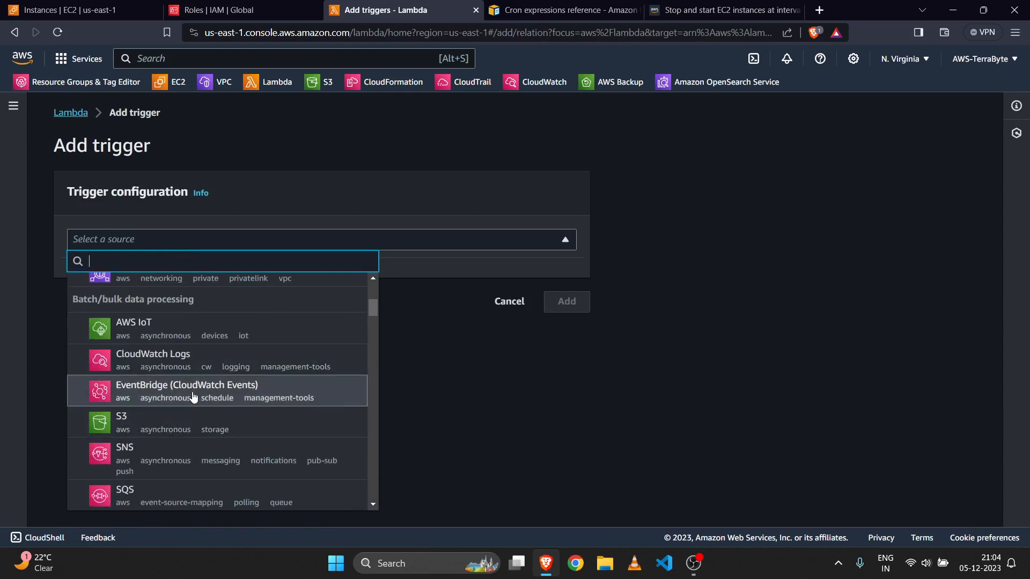
left_click(193, 397)
left_click(194, 391)
- Choose to create a new rule for the stop function's trigger and name it Evening-stop-server
left_click(123, 311)
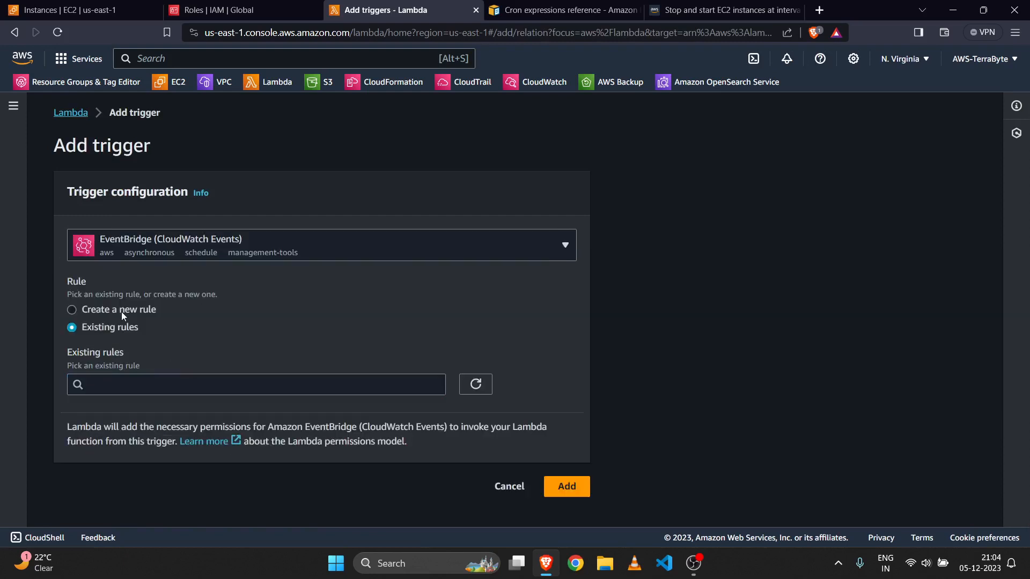
scroll(266, 358, "down", 1)
left_click(262, 328)
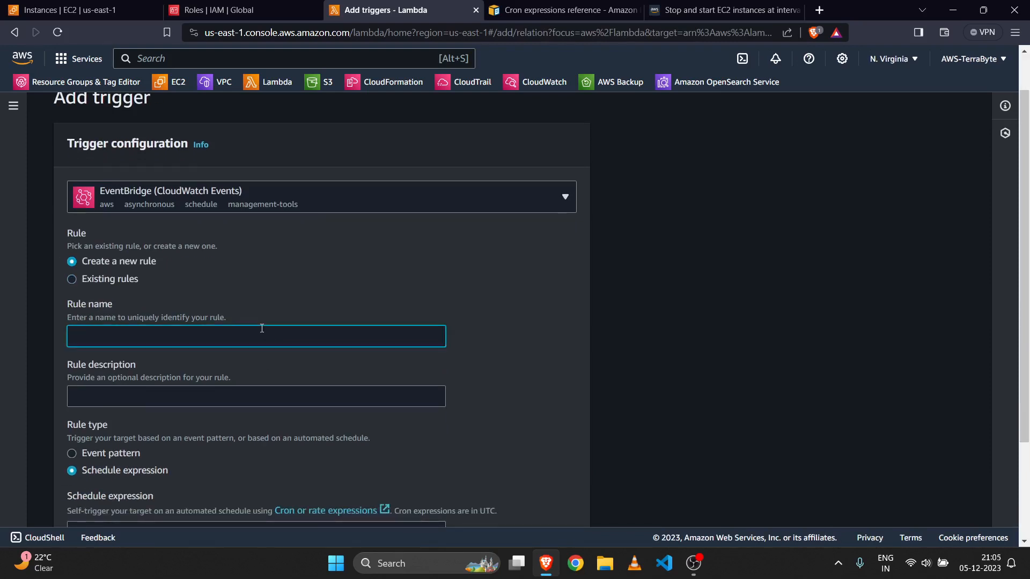
type("Evening-stop-server")
scroll(262, 328, "down", 3)
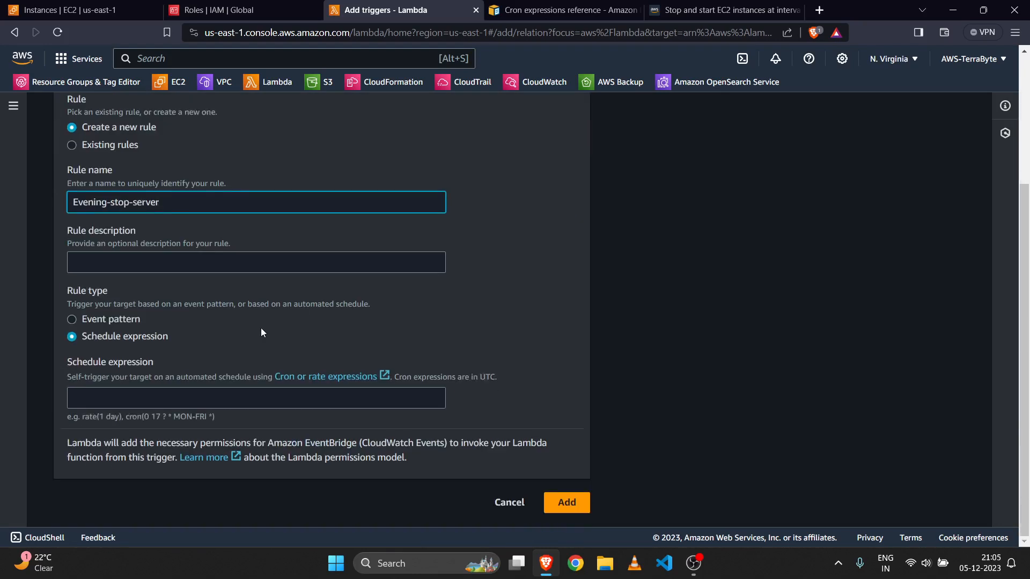
- Set the Evening-stop-server schedule expression to cron(0 17 ? * MON-FRI *) and add the trigger
left_click(151, 397)
type("cron")
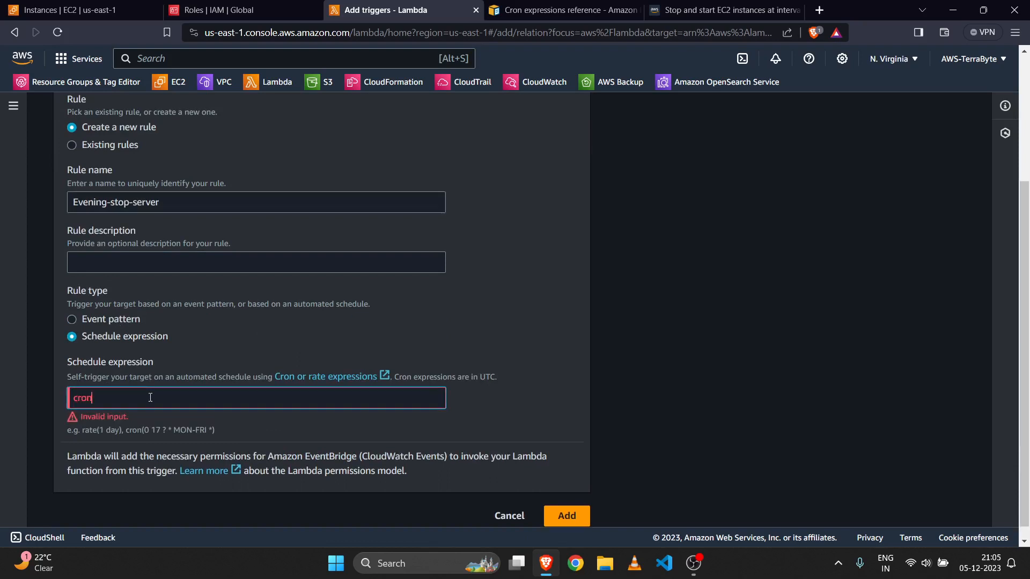
type("()")
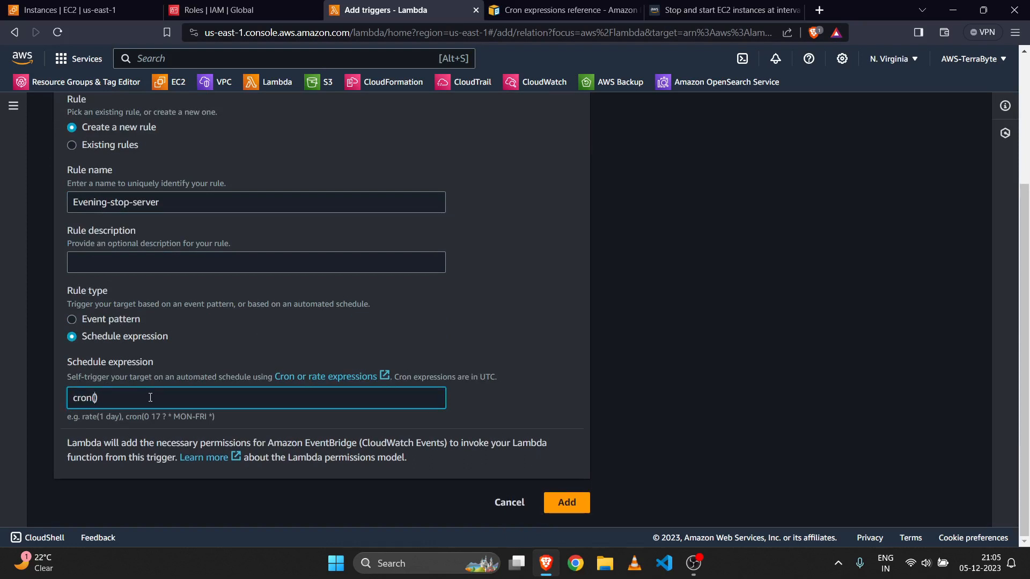
type("0 17")
left_click(560, 10)
left_click(416, 15)
type("? * MON-FRI *")
left_click(182, 398)
left_click(565, 495)
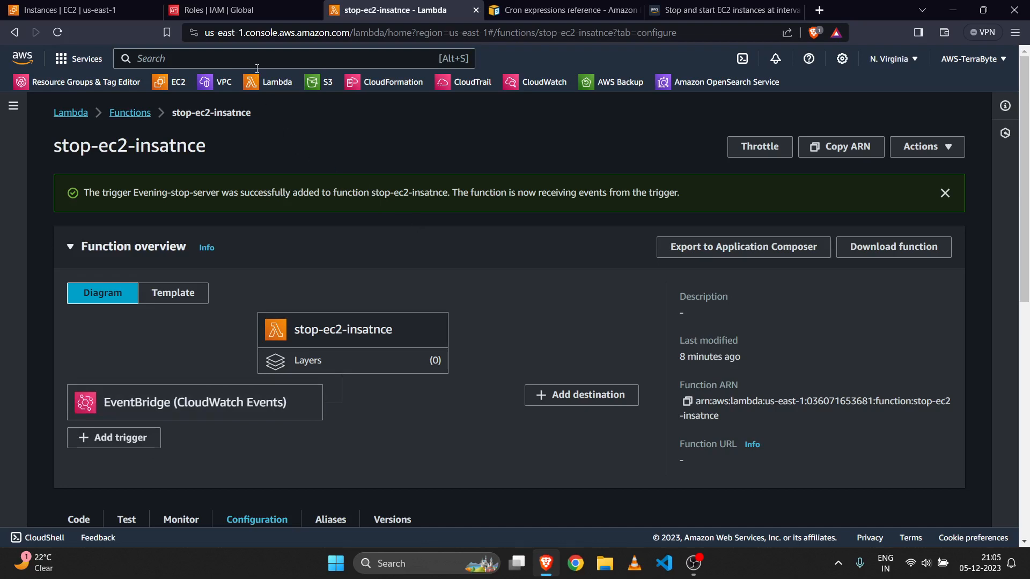
- Search the AWS services for CloudWatch, open it in a new browser tab, and place that tab right after the Lambda one
type("cloud")
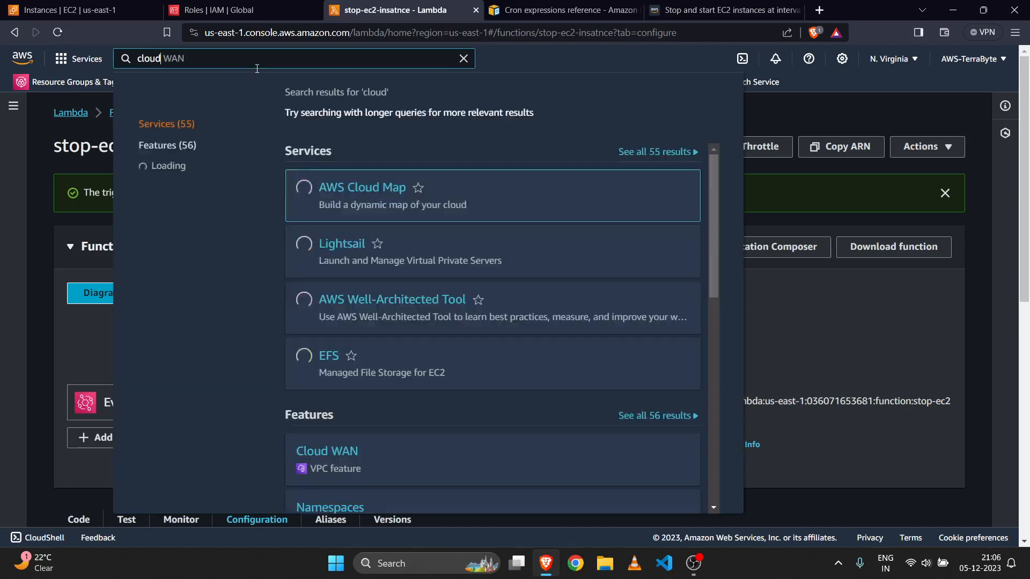
type(" WANwat")
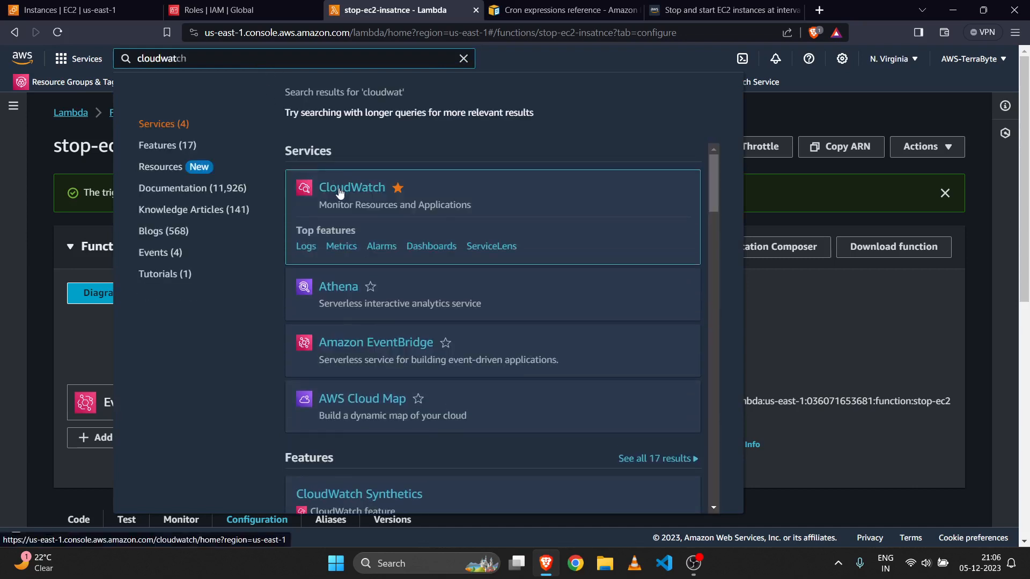
right_click(339, 192)
left_click(370, 197)
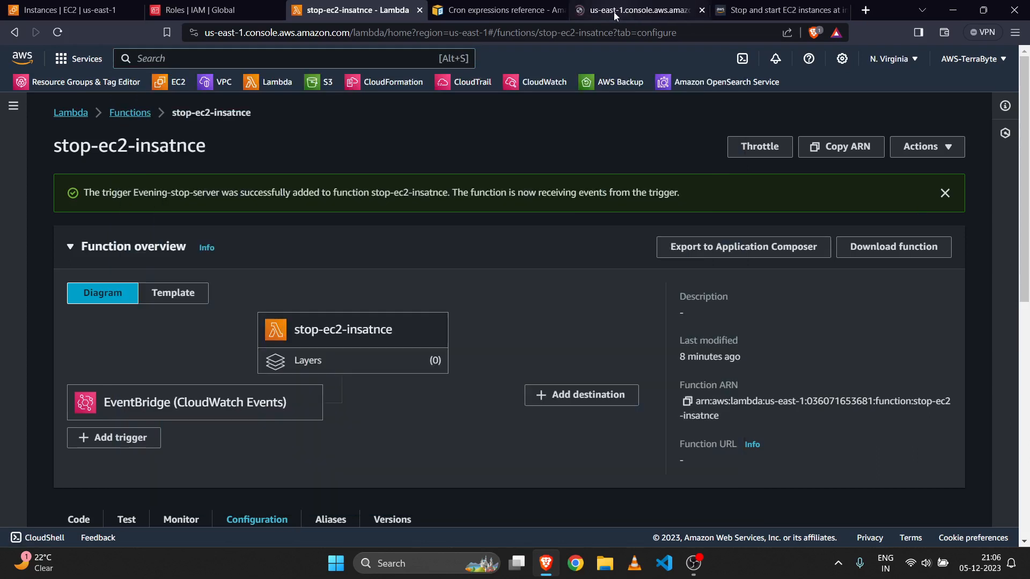
left_click_drag(614, 11, 494, 18)
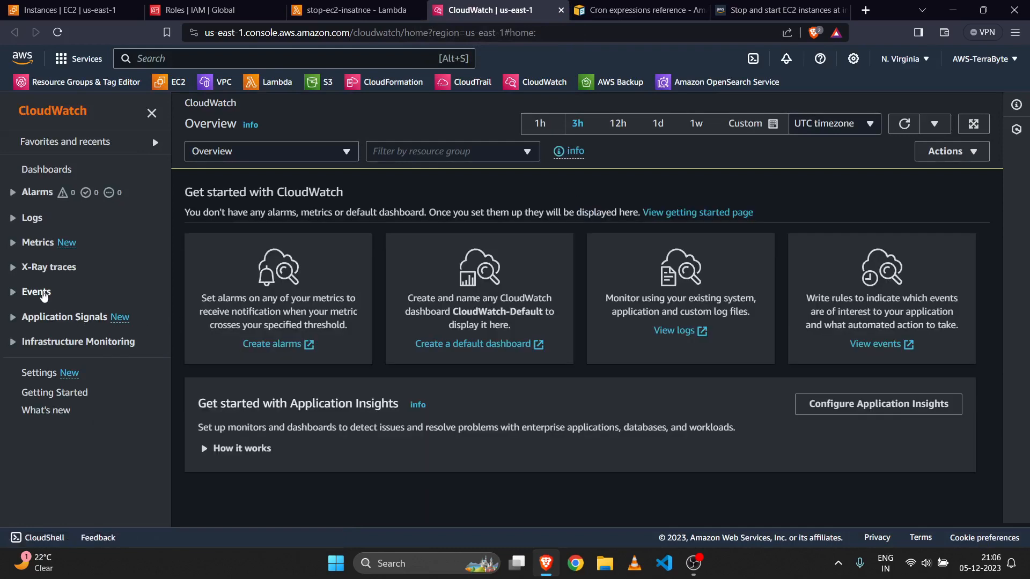
- Go to the CloudWatch event rules, check the scheduled rules on the default event bus, and open the Evening-stop-server rule's details
left_click(41, 293)
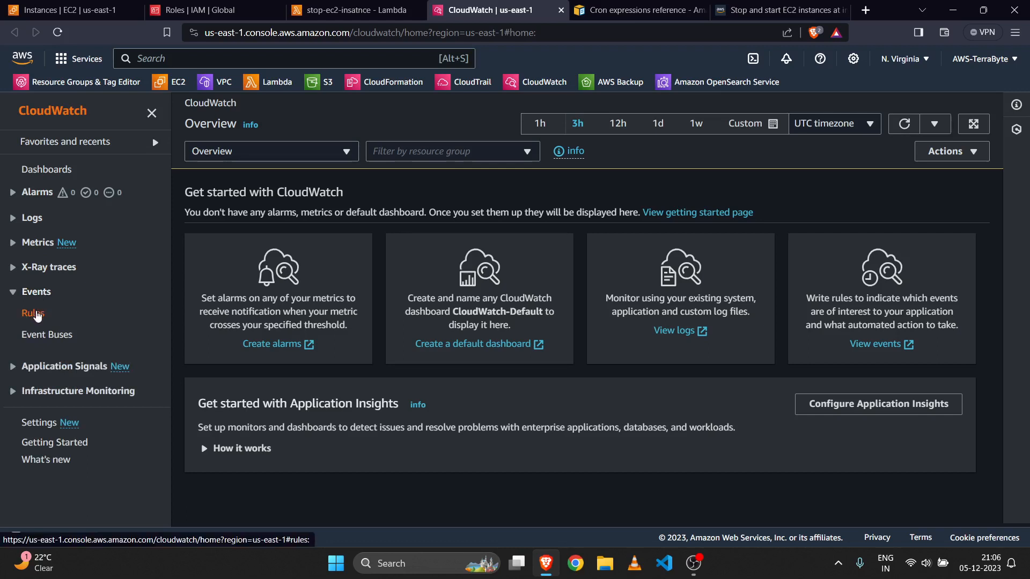
left_click(37, 313)
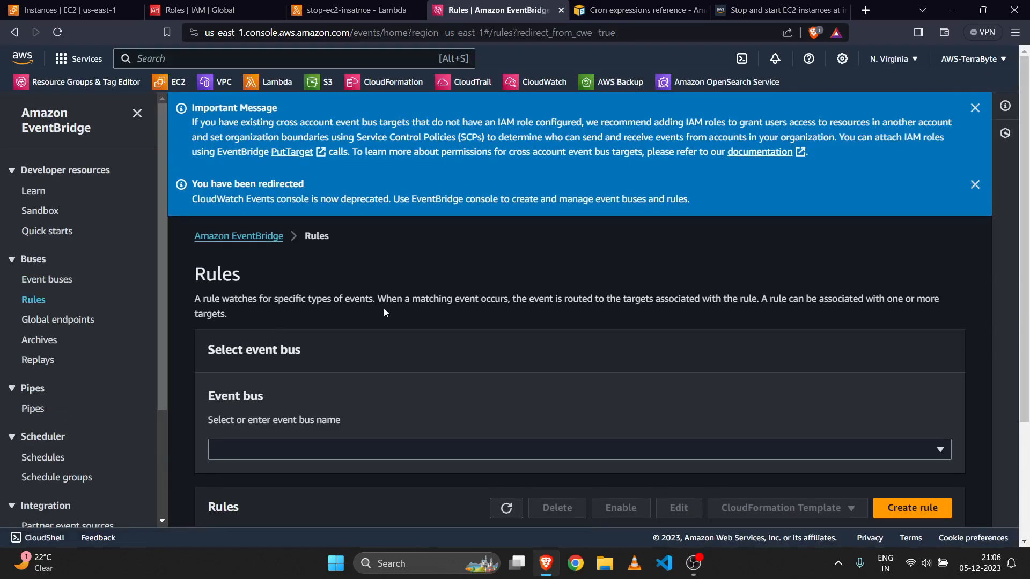
scroll(385, 308, "down", 2)
scroll(384, 311, "down", 2)
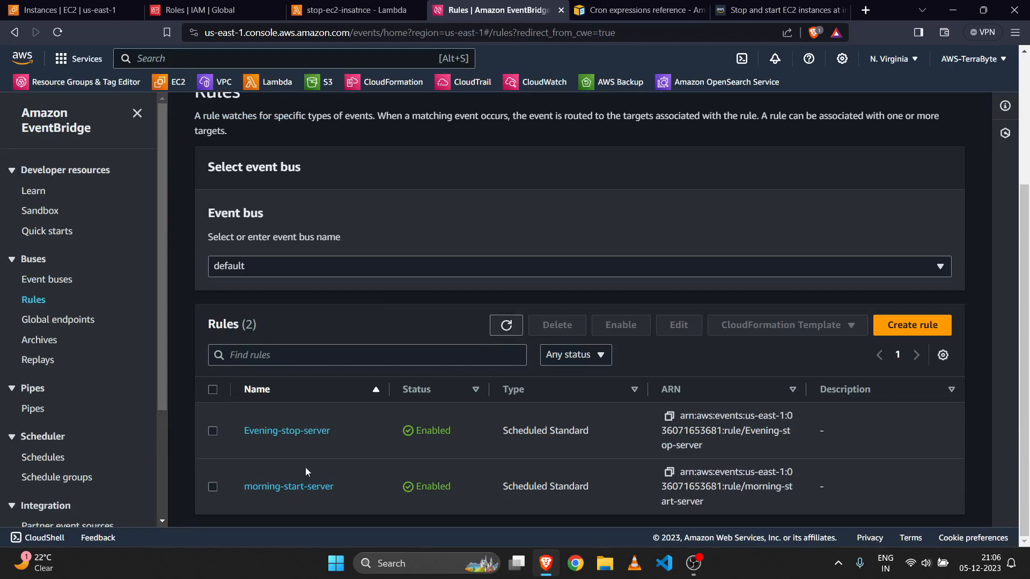
left_click(305, 430)
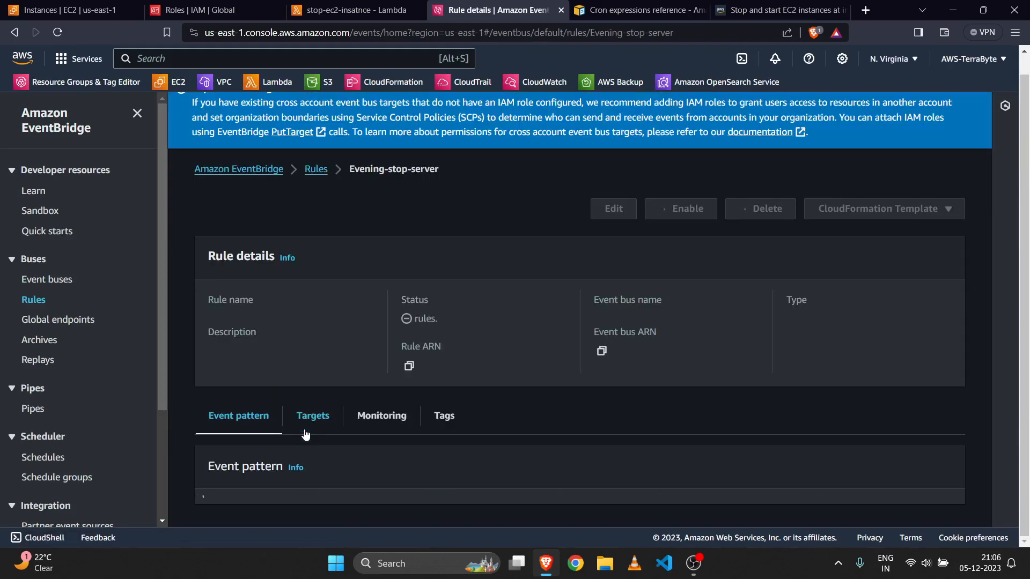
- Examine the Evening-stop-server rule's event schedule, highlighting the list of its next 10 trigger dates
scroll(424, 377, "down", 5)
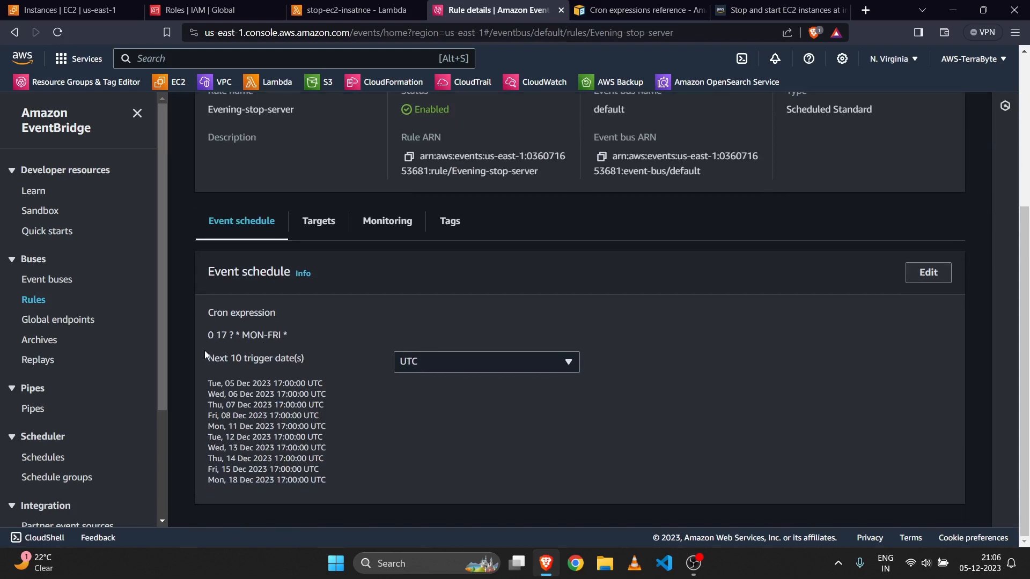
mouse_move(207, 359)
left_mouse_down()
mouse_move(307, 366)
mouse_move(217, 364)
left_mouse_up()
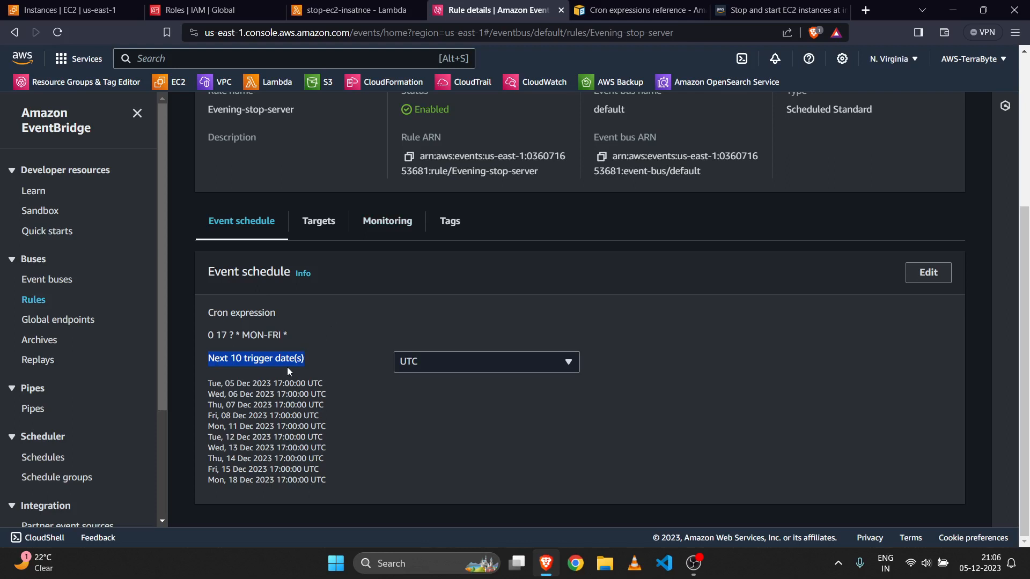
mouse_move(208, 383)
left_mouse_down()
mouse_move(297, 429)
mouse_move(330, 494)
mouse_move(209, 388)
mouse_move(342, 481)
mouse_move(212, 412)
mouse_move(209, 383)
left_mouse_up()
double_click(208, 387)
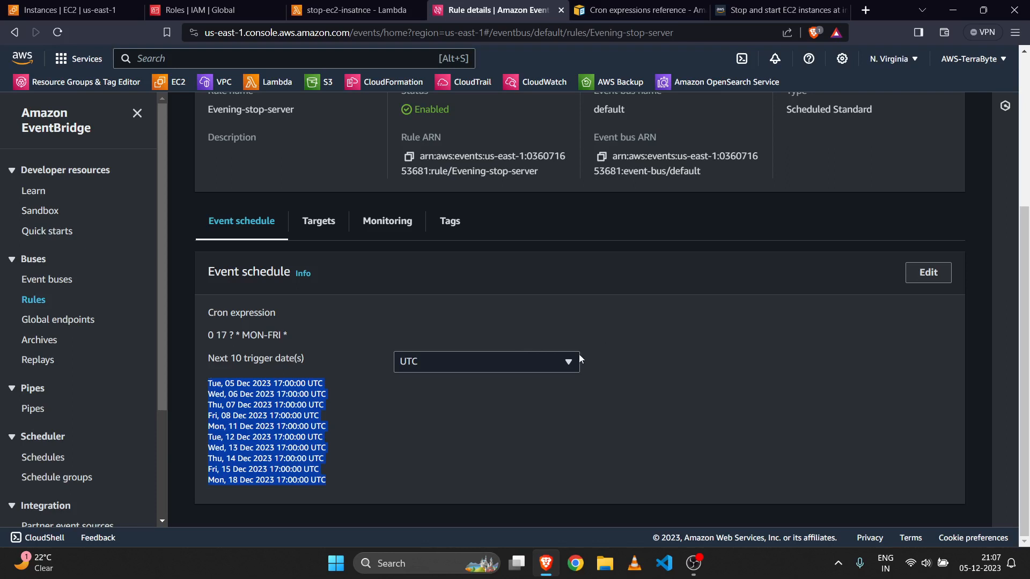
- Show the next 10 trigger dates in the local time zone and check the Evening-stop-server rule details
left_click(545, 362)
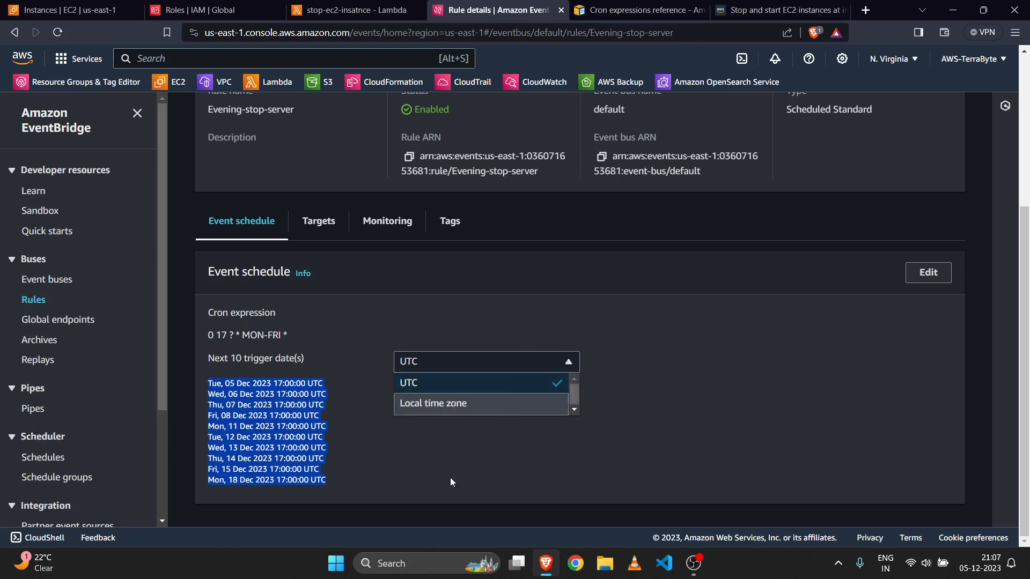
left_click(480, 414)
left_click(479, 415)
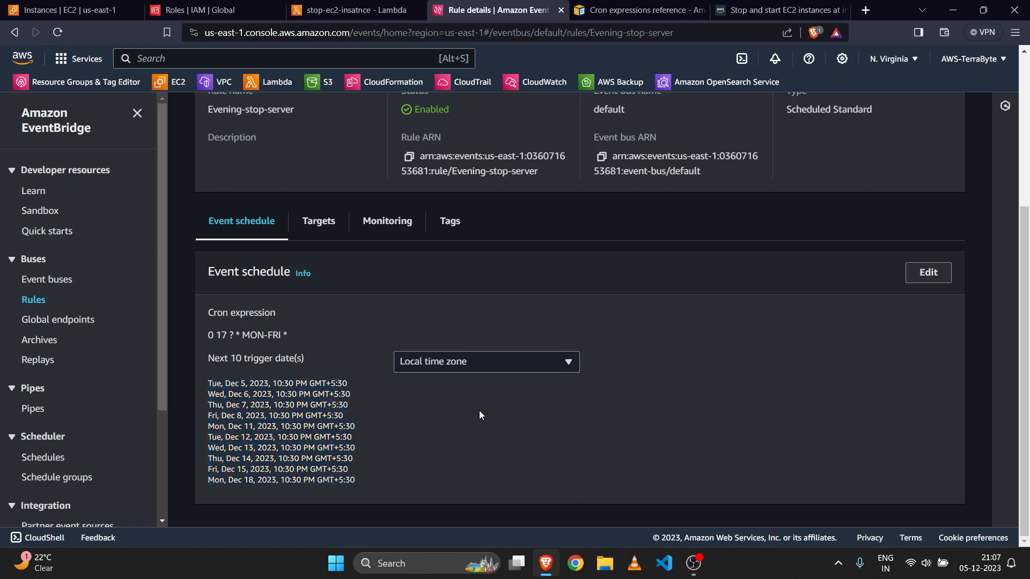
scroll(456, 244, "up", 1)
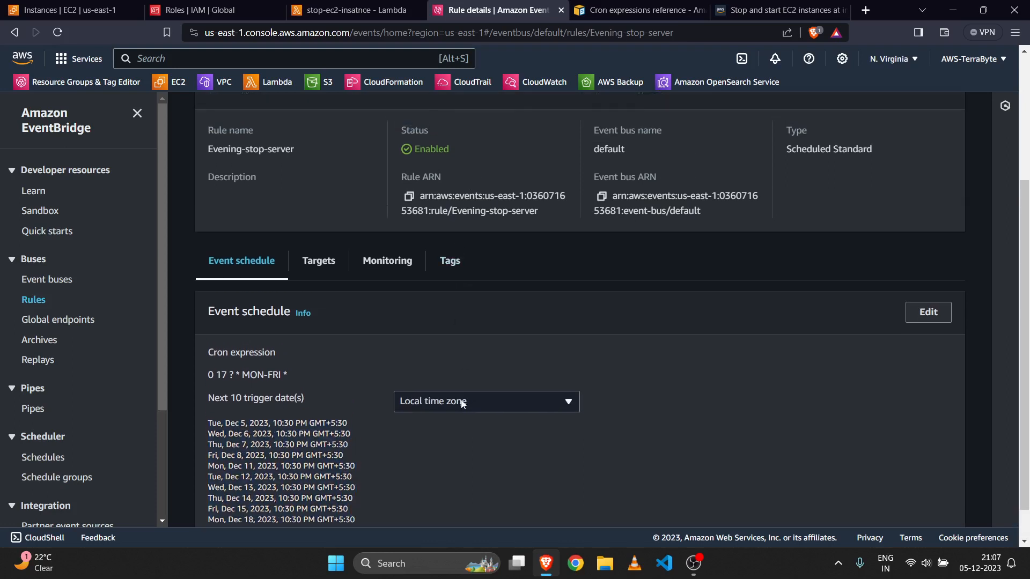
scroll(492, 342, "up", 2)
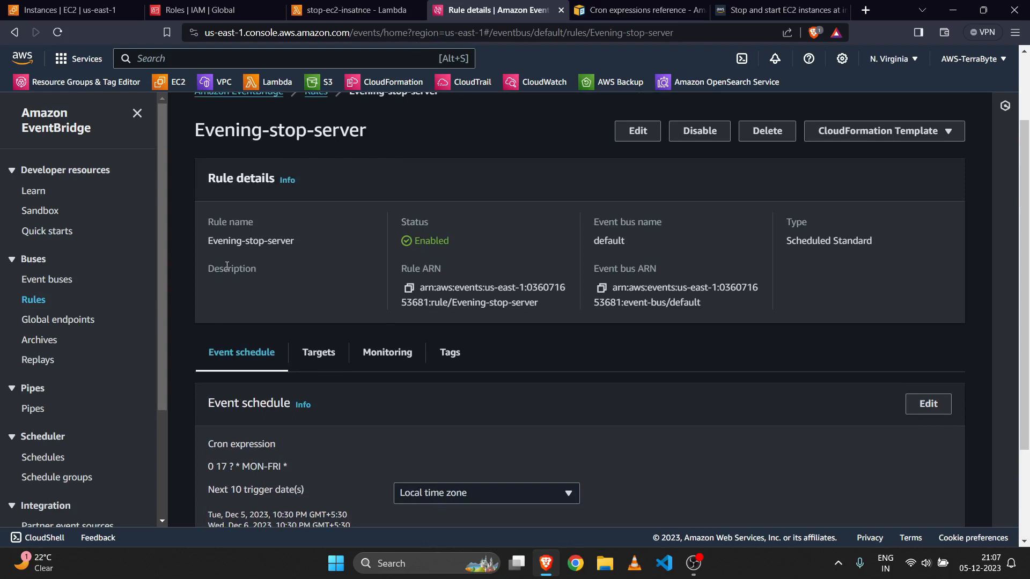
scroll(227, 267, "up", 2)
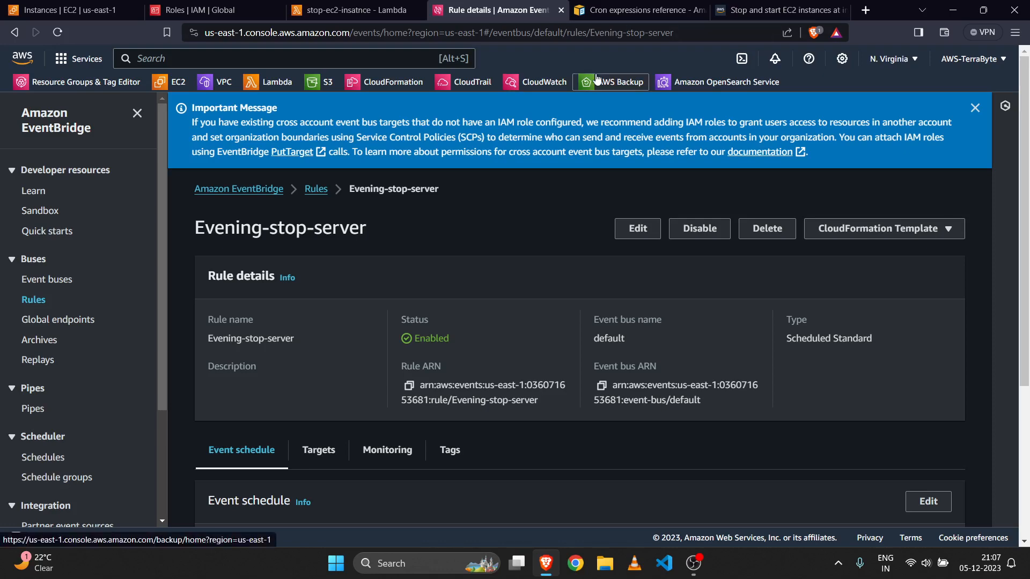
- Switch to the AWS re:Post article on stopping and starting EC2 instances with Lambda and return to its title
left_click(745, 17)
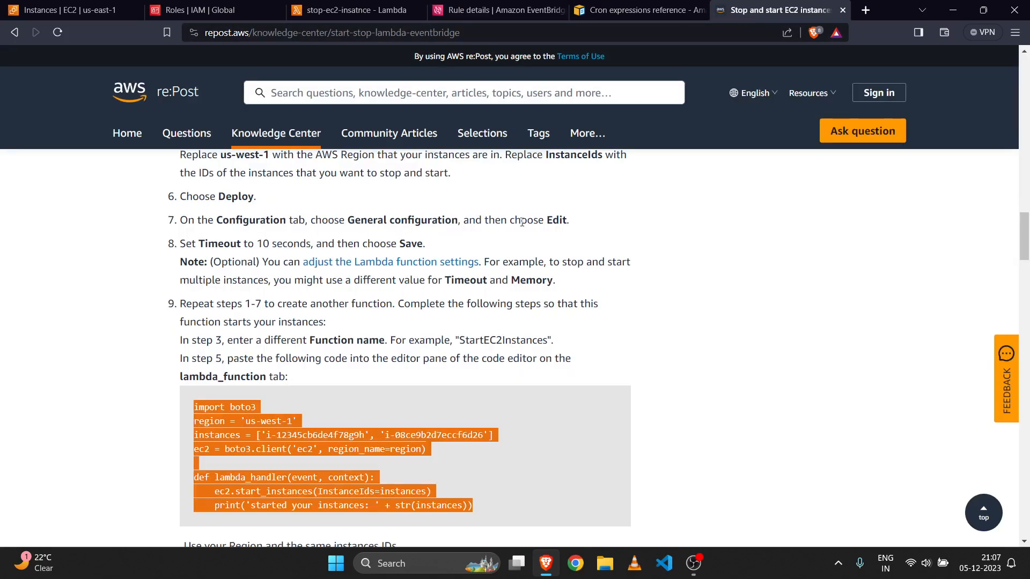
left_click(522, 222)
scroll(521, 222, "up", 15)
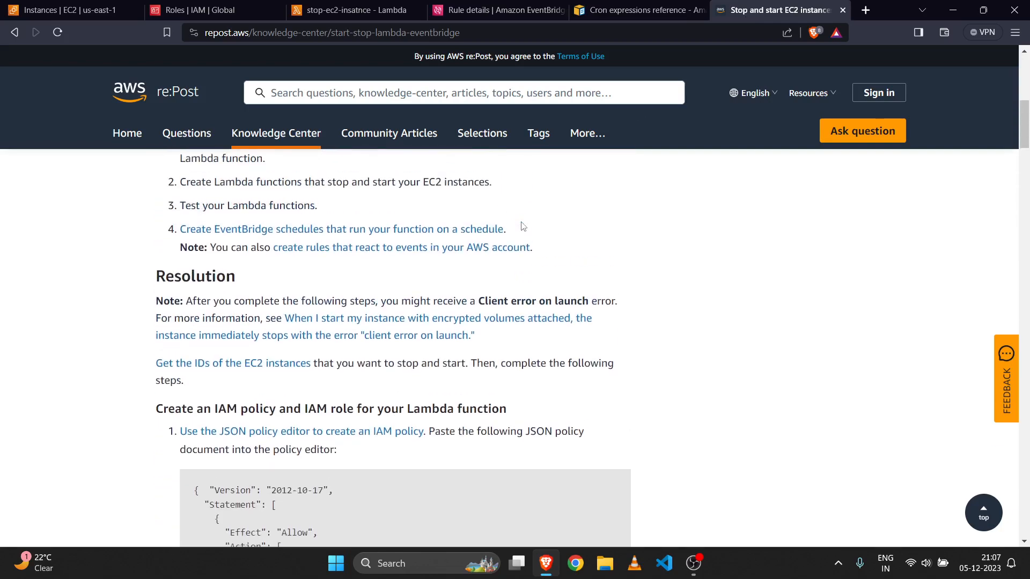
scroll(523, 225, "up", 10)
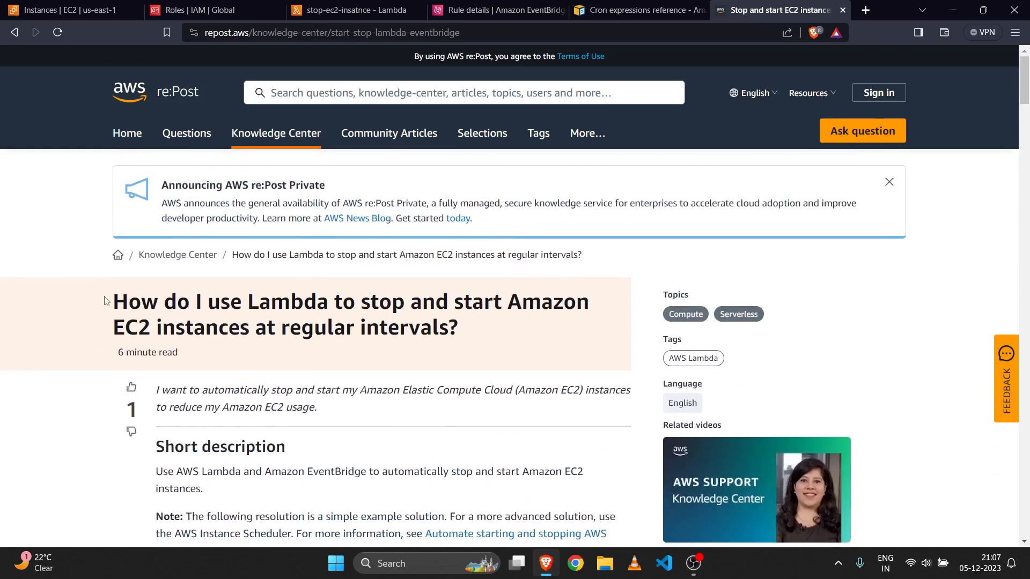